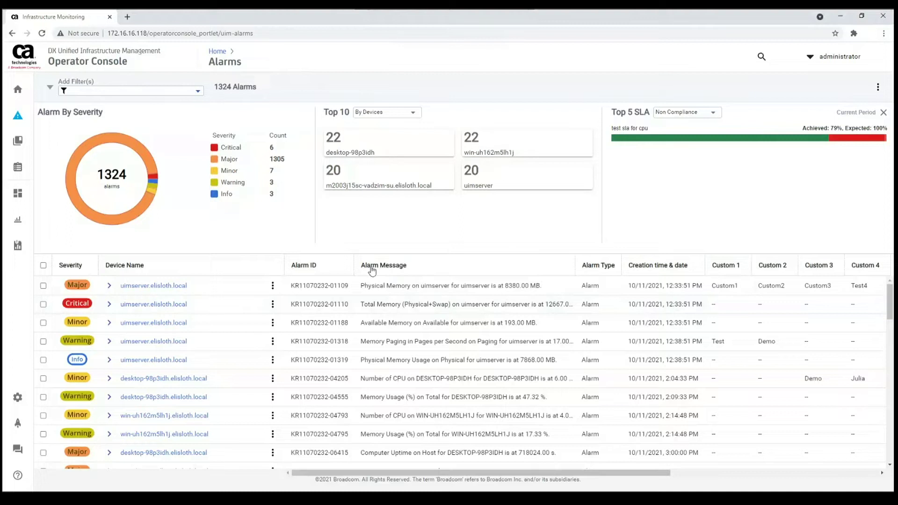
Step: Try ranking the Top 10 by technology and showing compliant SLAs, then restore devices and non-compliant
left_click(168, 90)
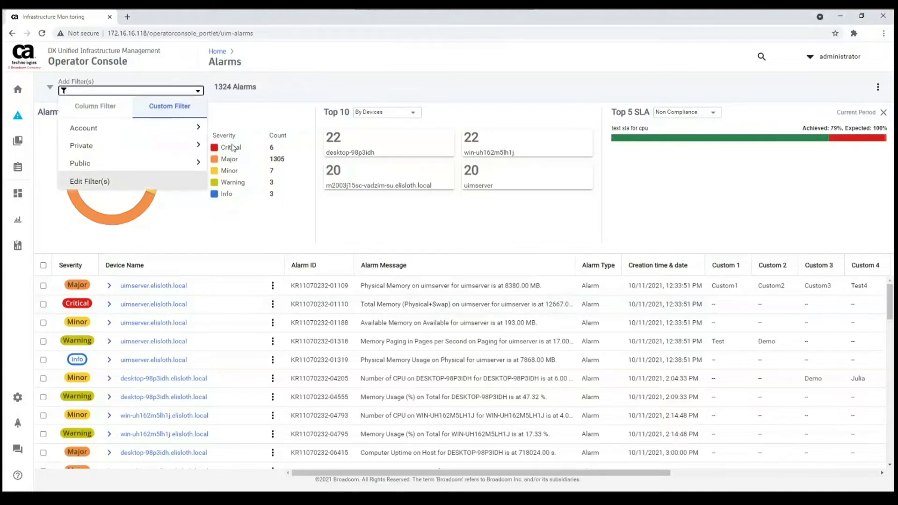
left_click(423, 215)
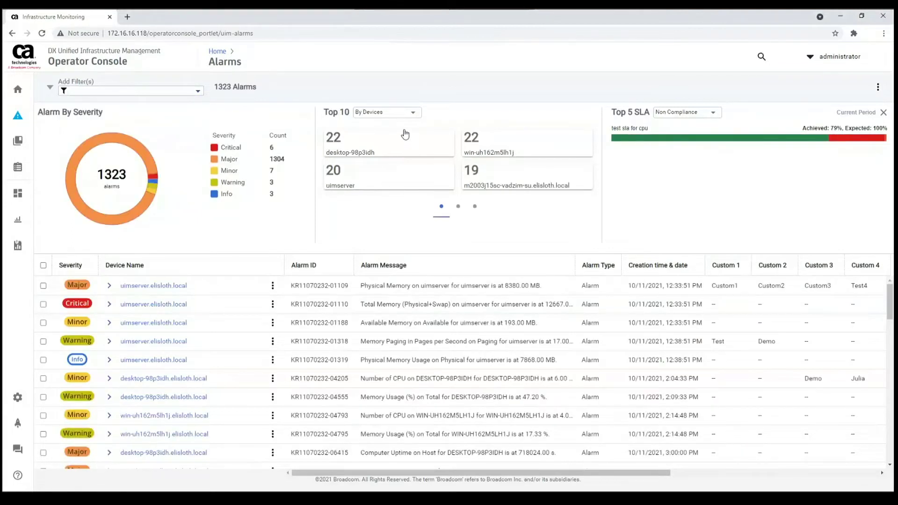
left_click(410, 114)
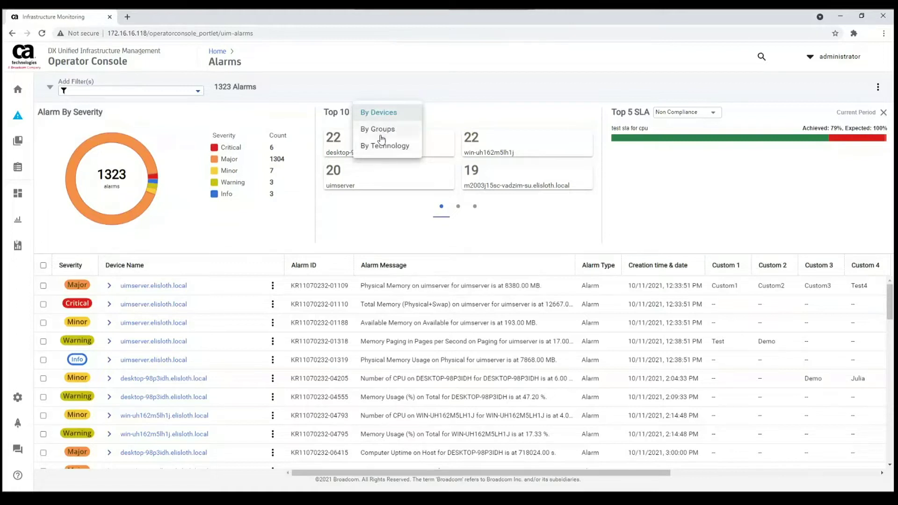
left_click(386, 146)
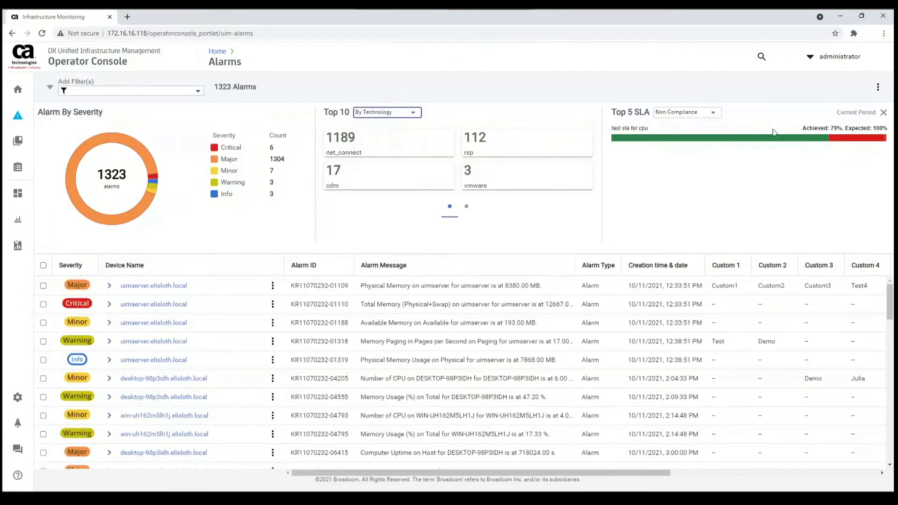
left_click(695, 115)
left_click(695, 125)
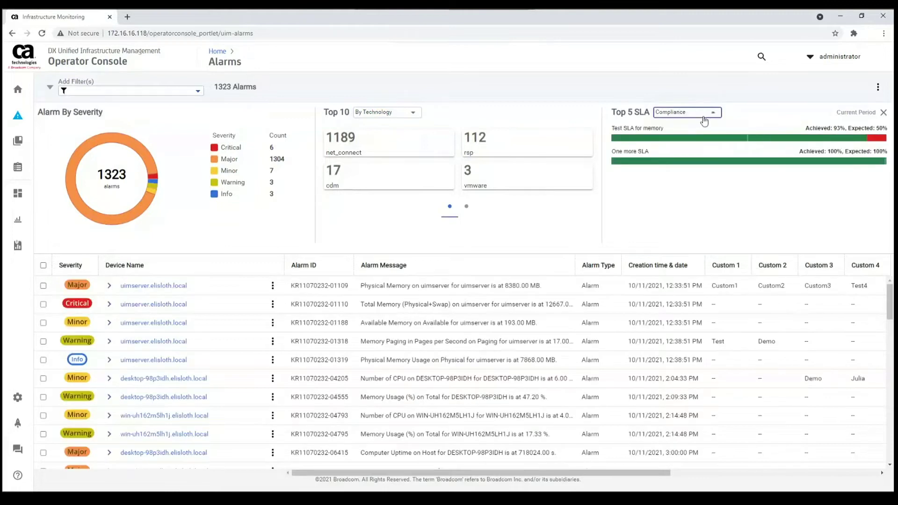
left_click(703, 116)
left_click(692, 96)
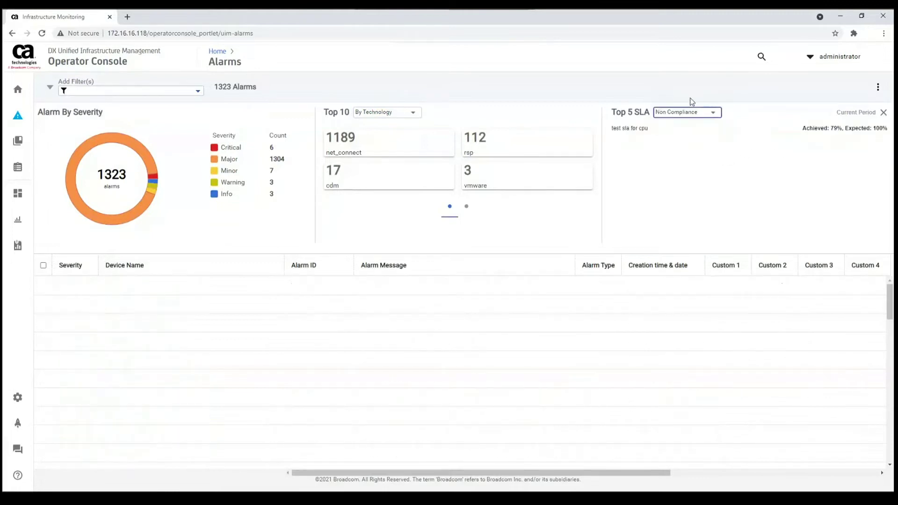
left_click(368, 119)
left_click(375, 80)
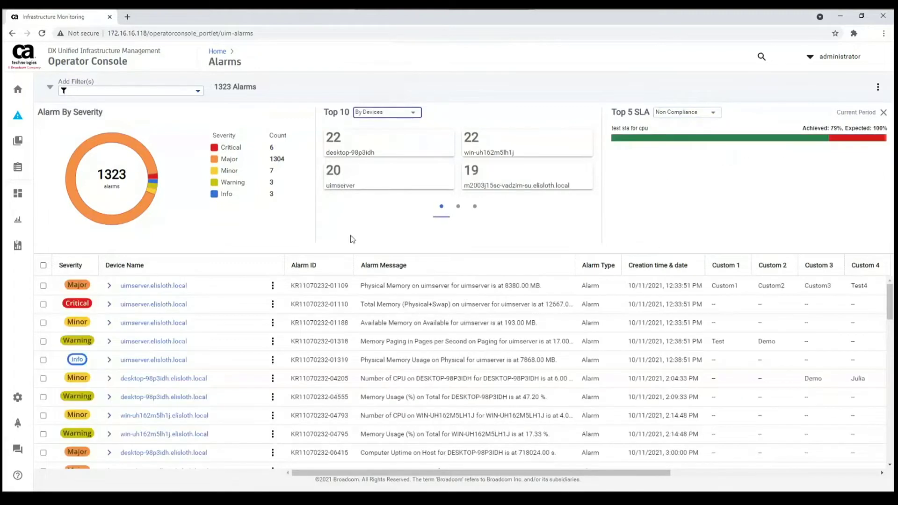
Step: Hide the summary charts above the alarm list, then bring them back
left_click(878, 88)
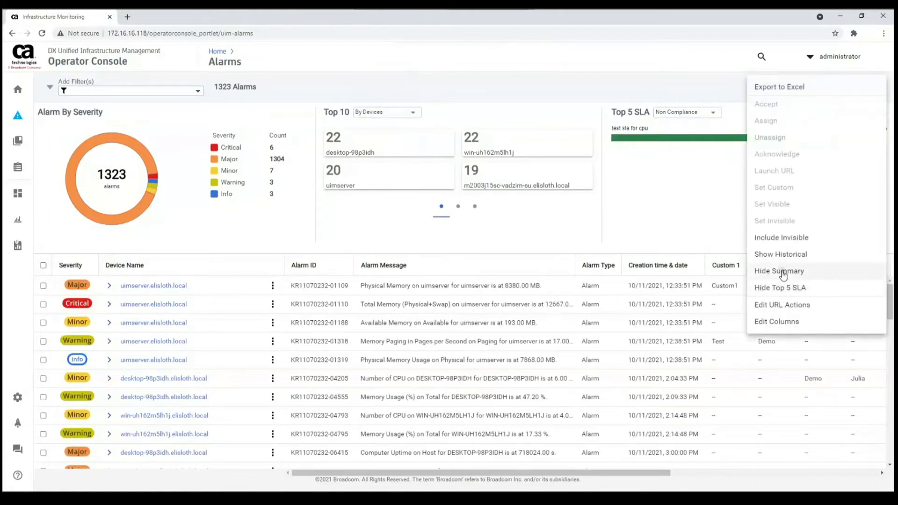
left_click(784, 274)
left_click(422, 85)
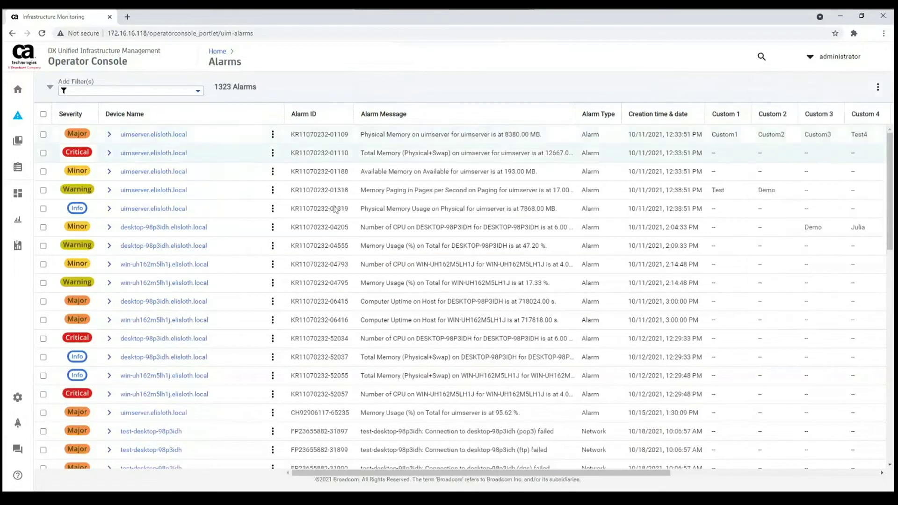
scroll(374, 187, "down", 5)
scroll(370, 140, "up", 5)
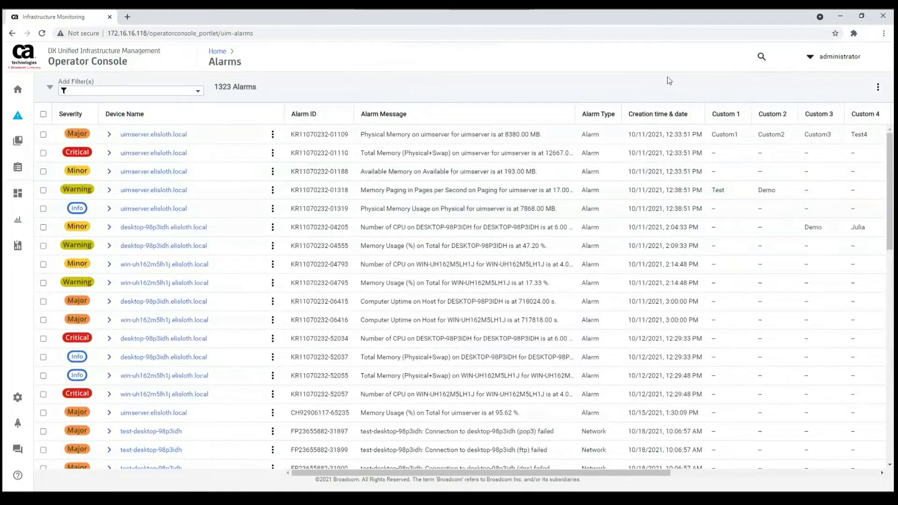
left_click(878, 87)
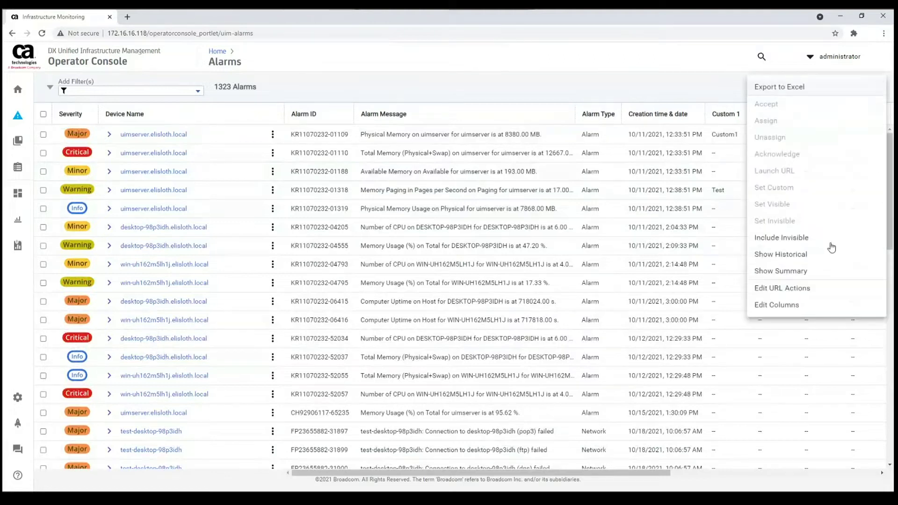
left_click(790, 273)
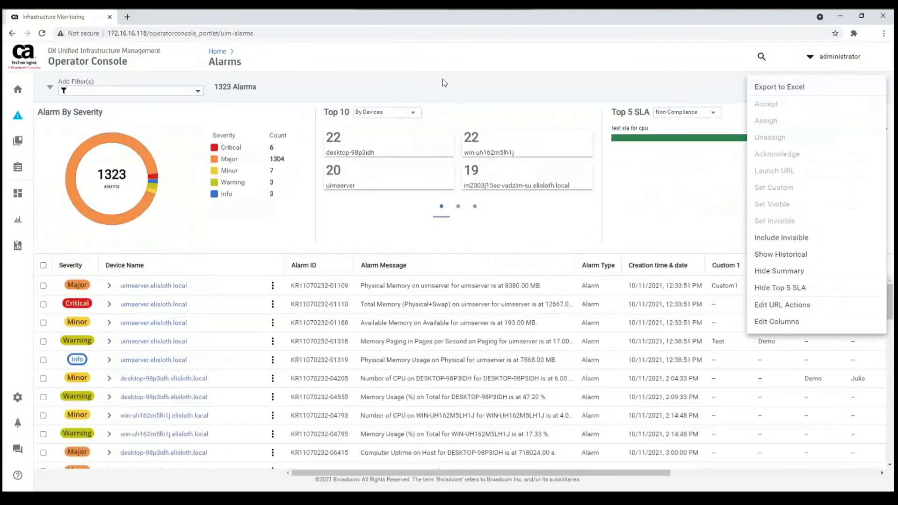
left_click(422, 78)
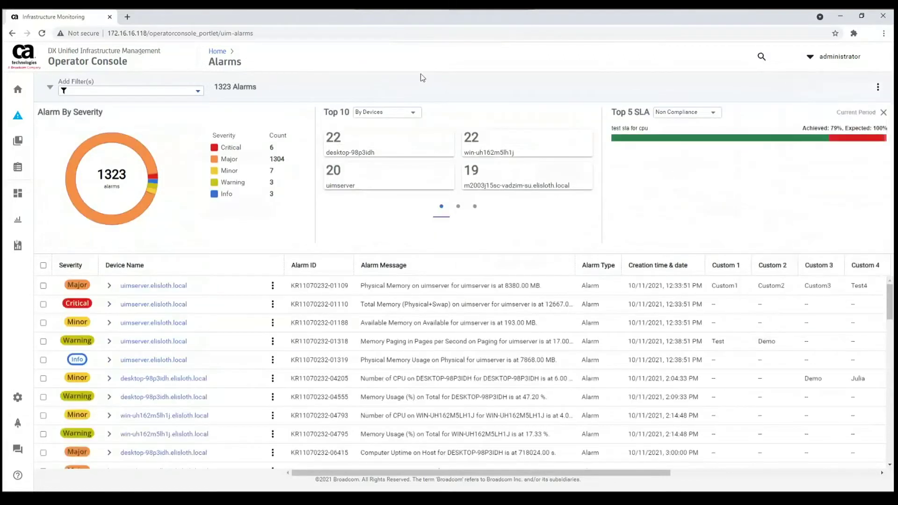
Step: Close the Top 5 SLA panel and restore it from the page options
left_click(879, 88)
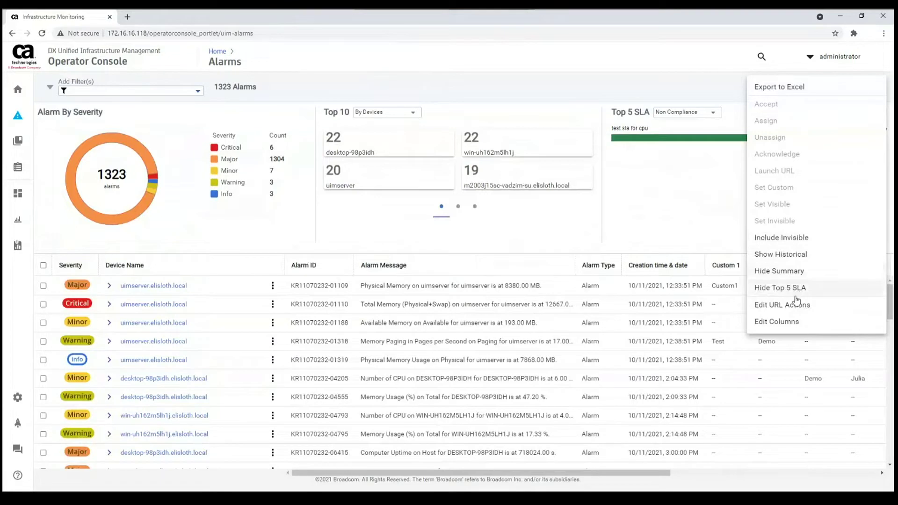
left_click(730, 180)
left_click(885, 114)
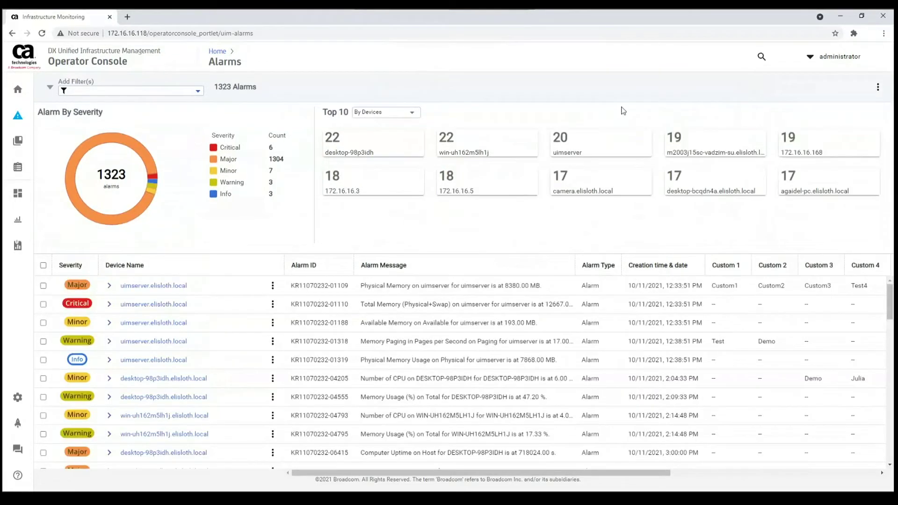
left_click(878, 89)
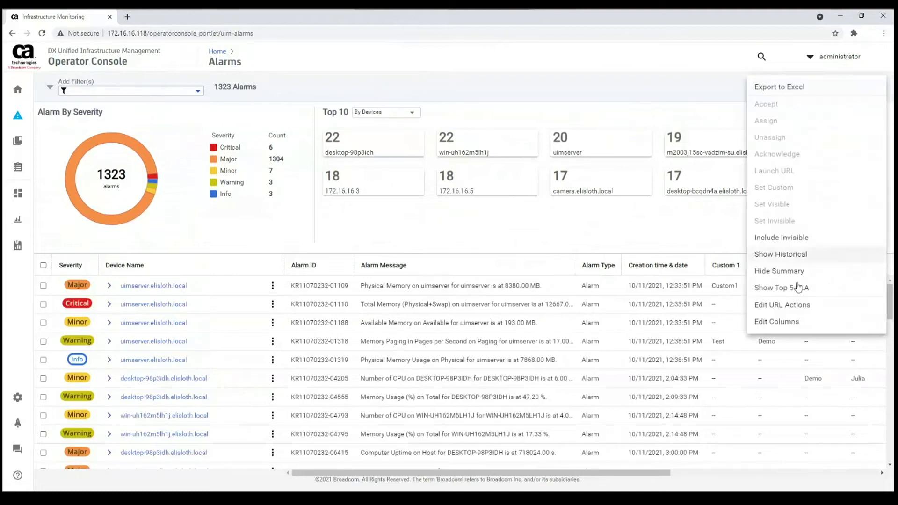
left_click(788, 290)
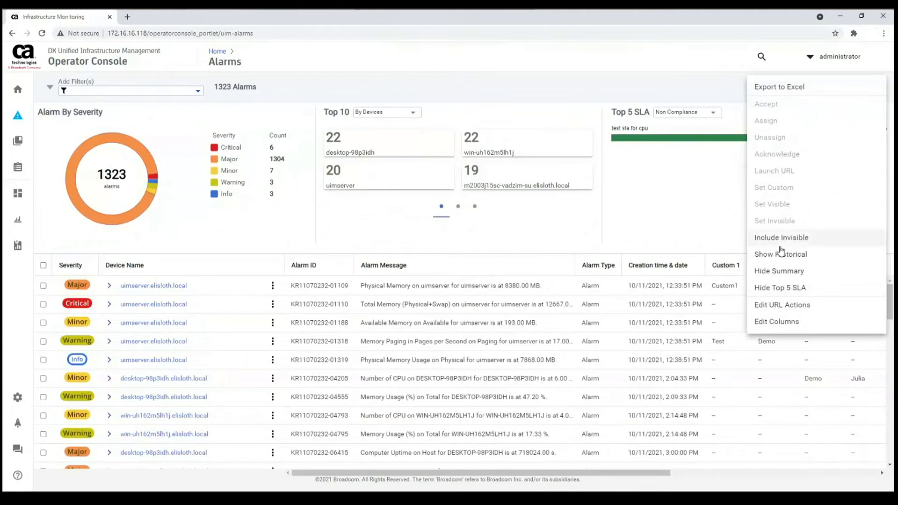
Step: In historical alarms, try a Creation time & date filter for October 1, 2021, then return to current alarms
left_click(765, 254)
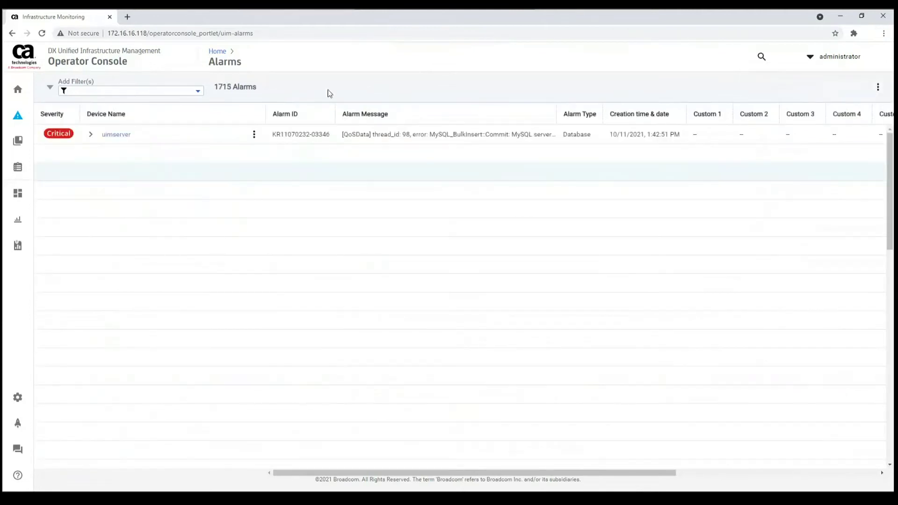
left_click(191, 91)
left_click(119, 108)
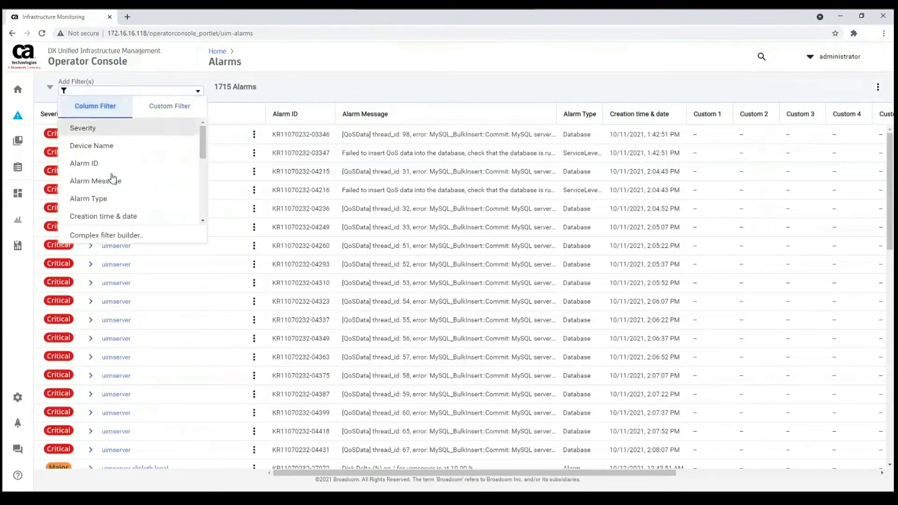
scroll(114, 154, "down", 3)
left_click(120, 123)
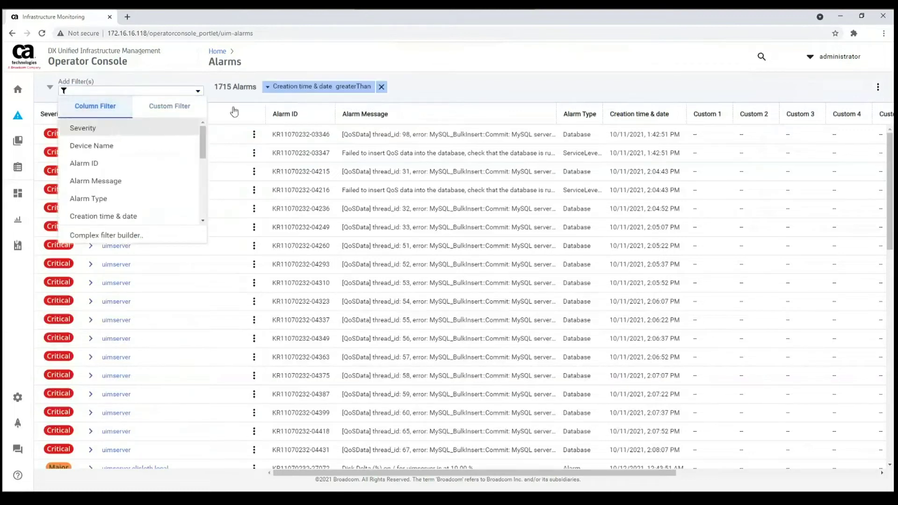
left_click(303, 87)
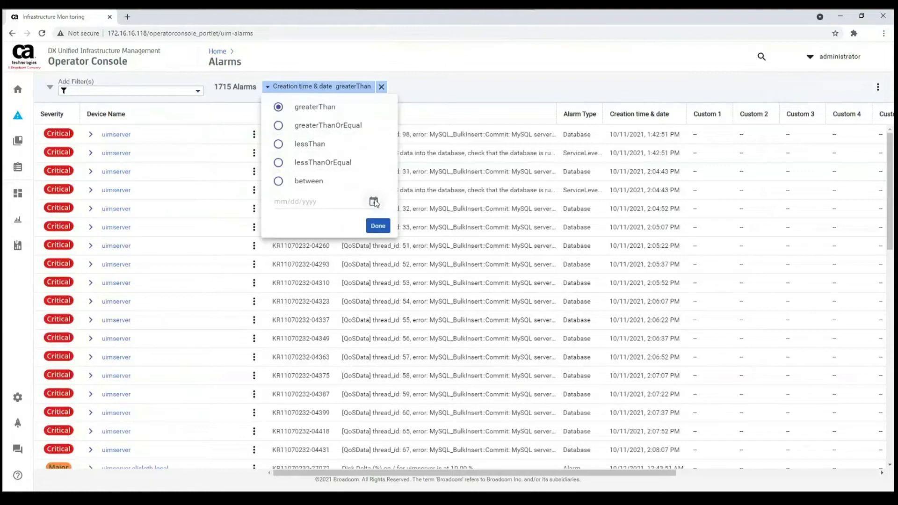
left_click(373, 201)
left_click(481, 260)
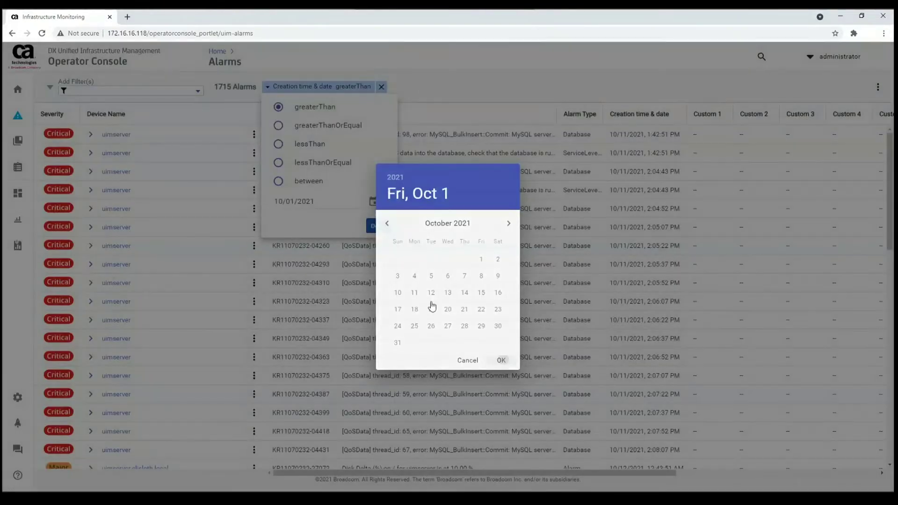
left_click(499, 358)
left_click(381, 225)
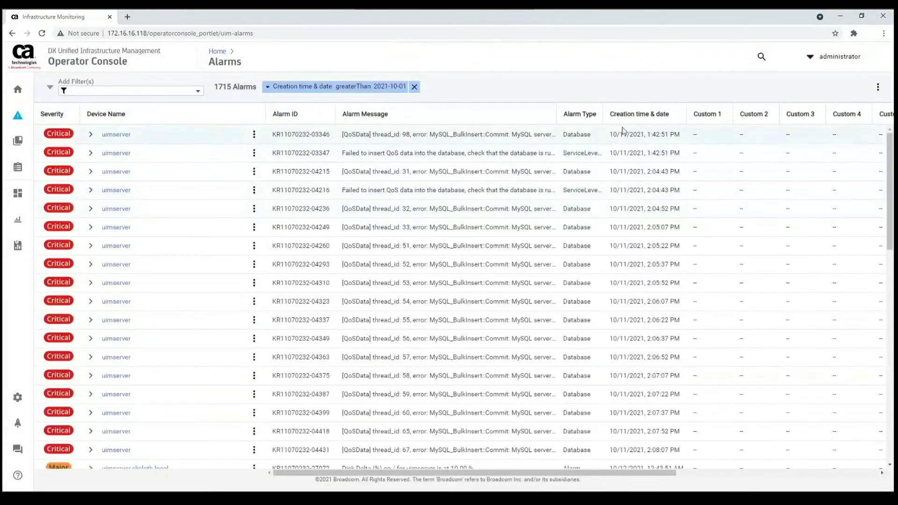
left_click(415, 86)
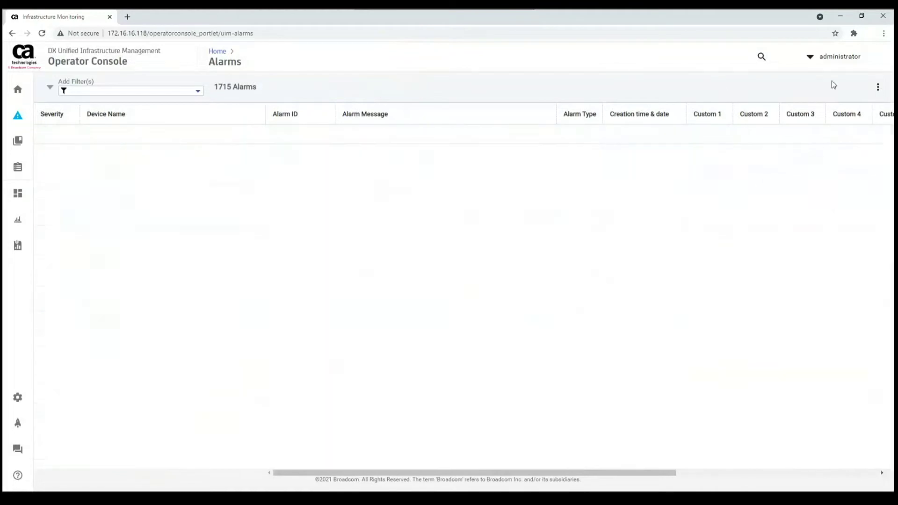
left_click(875, 86)
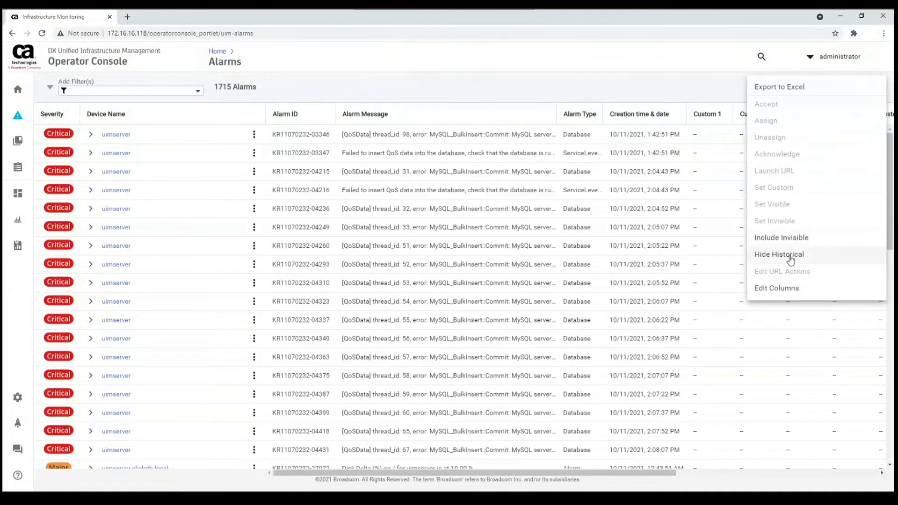
left_click(791, 254)
Step: Make the Major uimserver Physical Memory alarm invisible
left_click(877, 89)
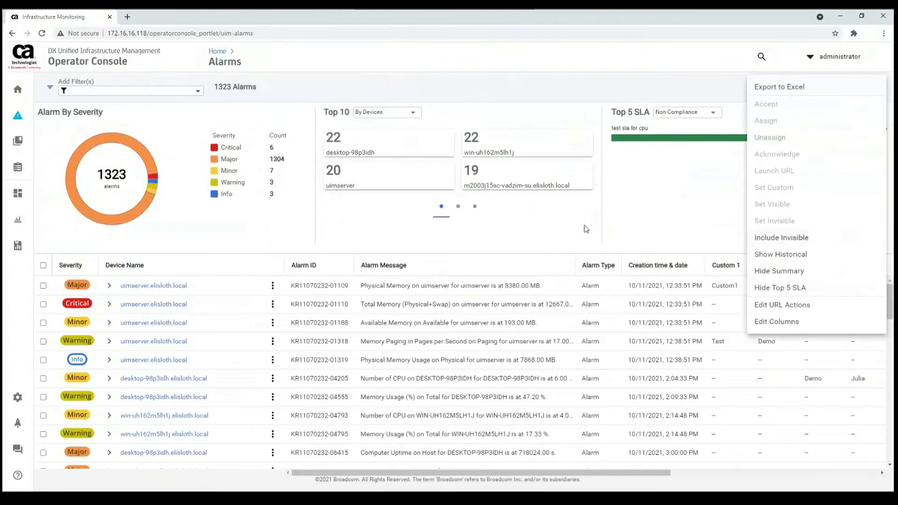
left_click(44, 286)
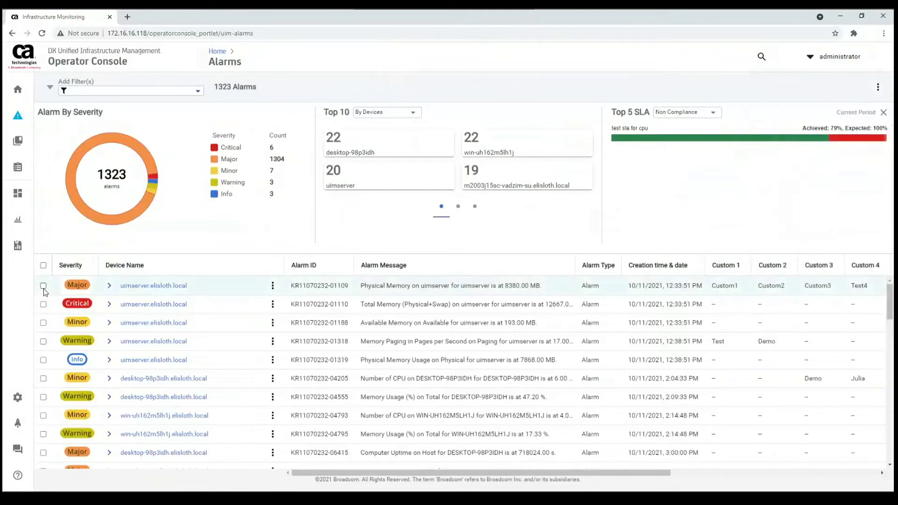
left_click(877, 87)
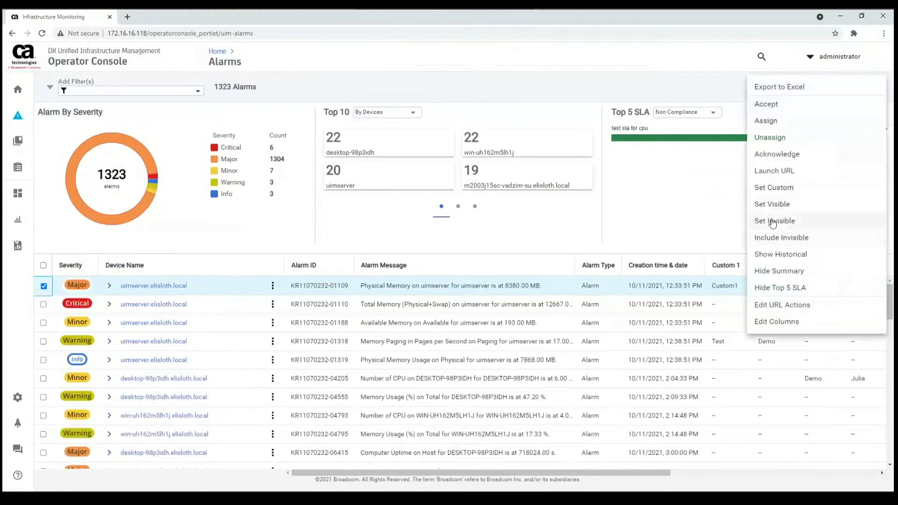
left_click(273, 285)
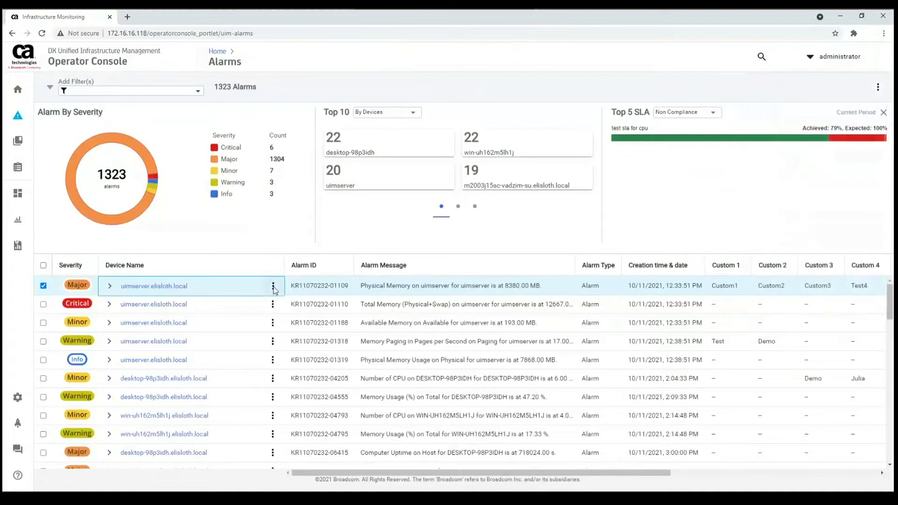
left_click(273, 285)
left_click(281, 319)
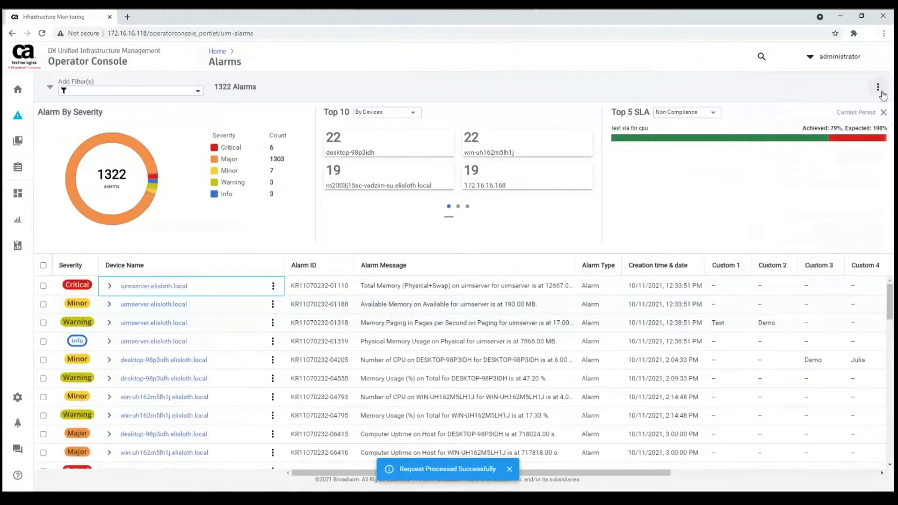
Step: Include invisible alarms, then exclude them so the list shows 1322 alarms
left_click(878, 87)
left_click(788, 237)
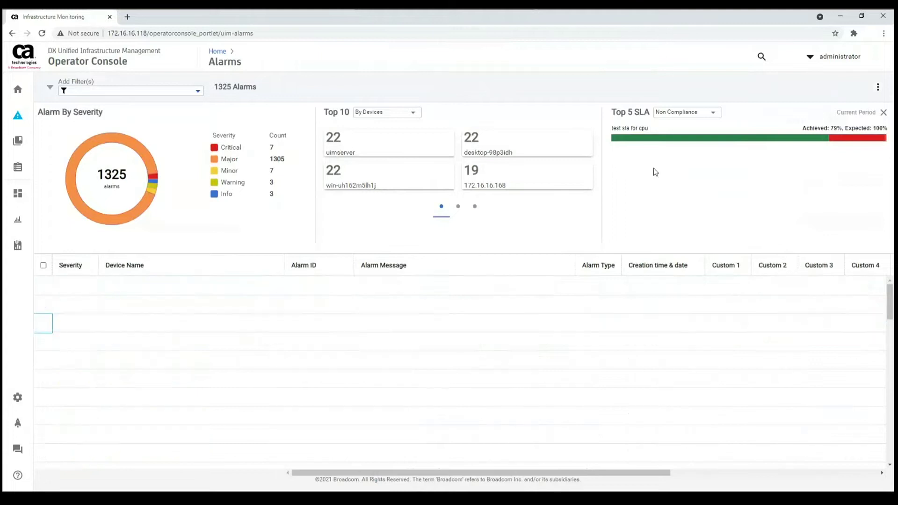
left_click(878, 87)
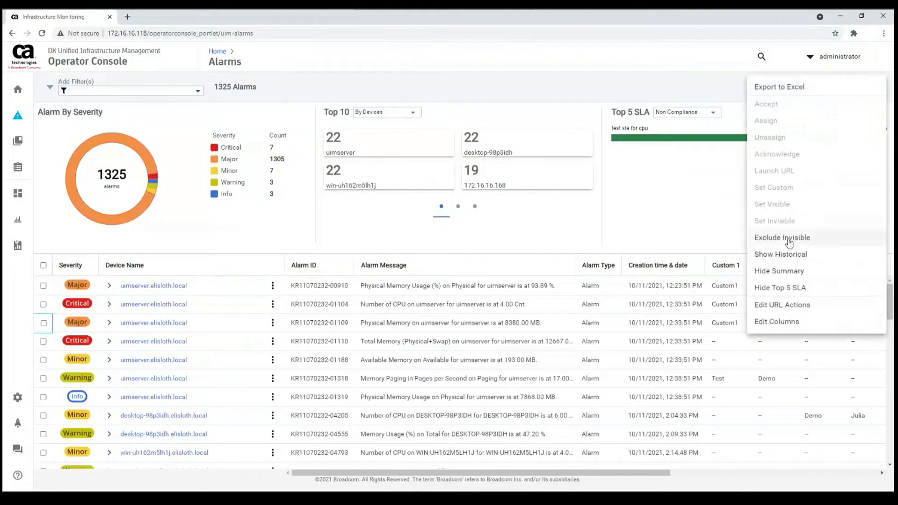
left_click(787, 237)
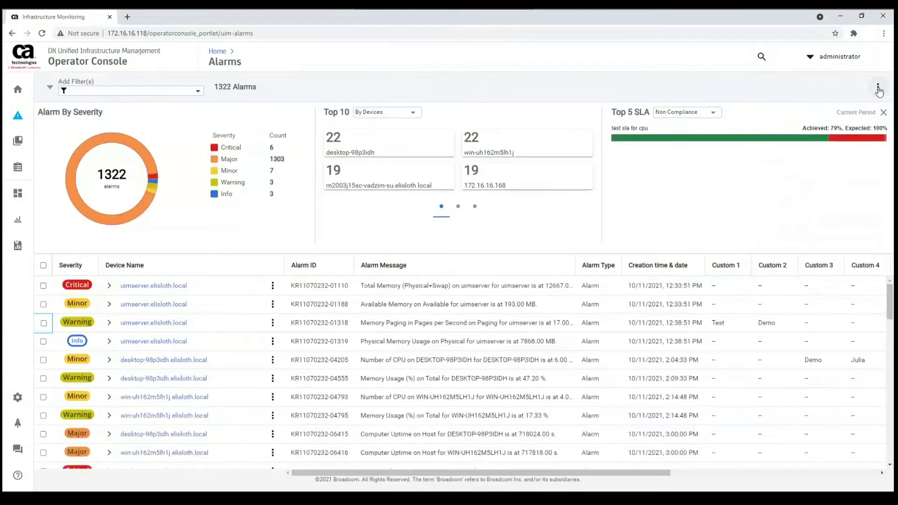
Step: Add the Acknowledged column to the alarm table through Edit Columns
left_click(878, 87)
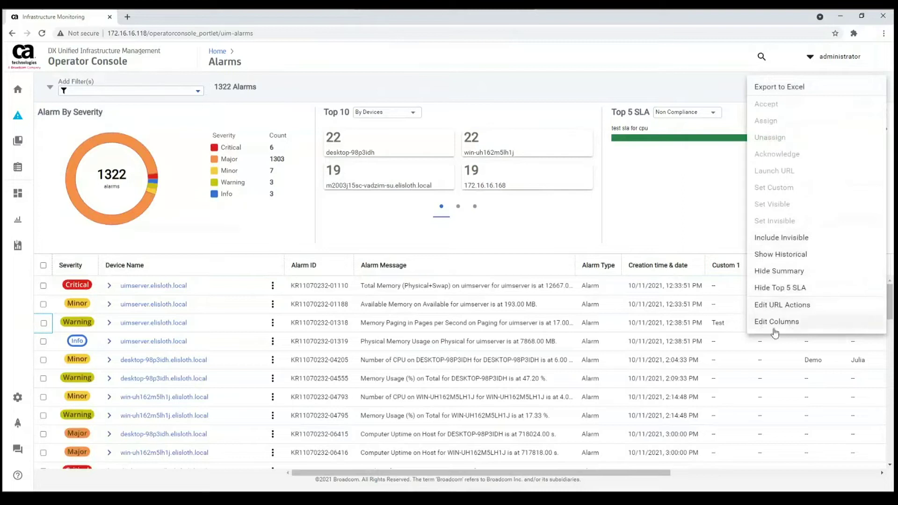
left_click(528, 229)
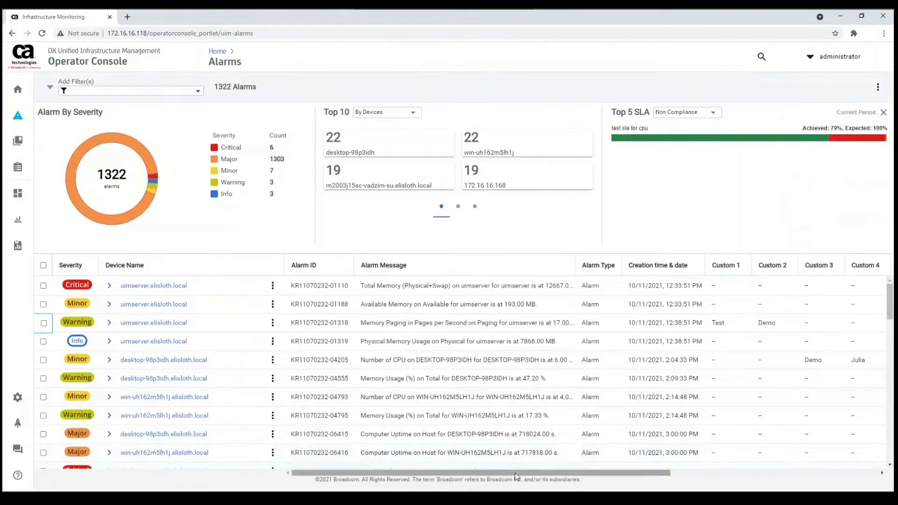
scroll(699, 446, "right", 10)
scroll(700, 446, "left", 10)
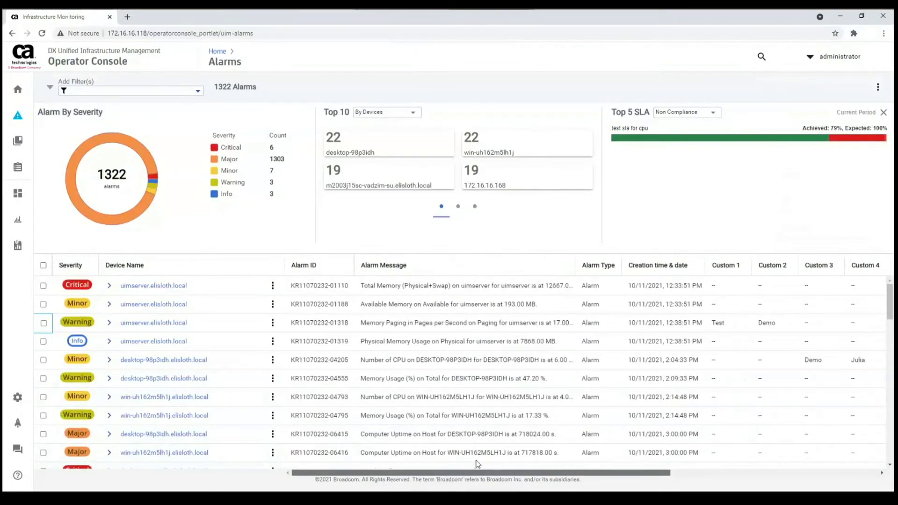
left_click(878, 87)
left_click(775, 320)
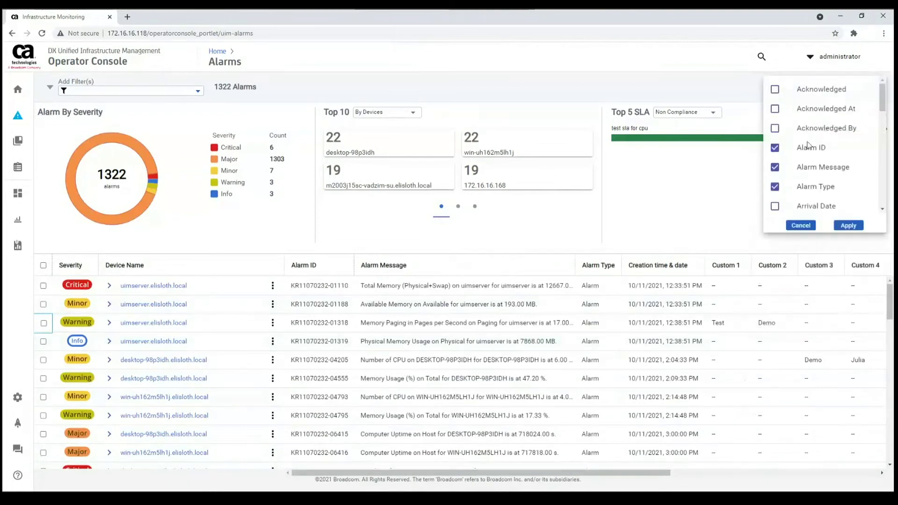
left_click(778, 92)
left_click(854, 228)
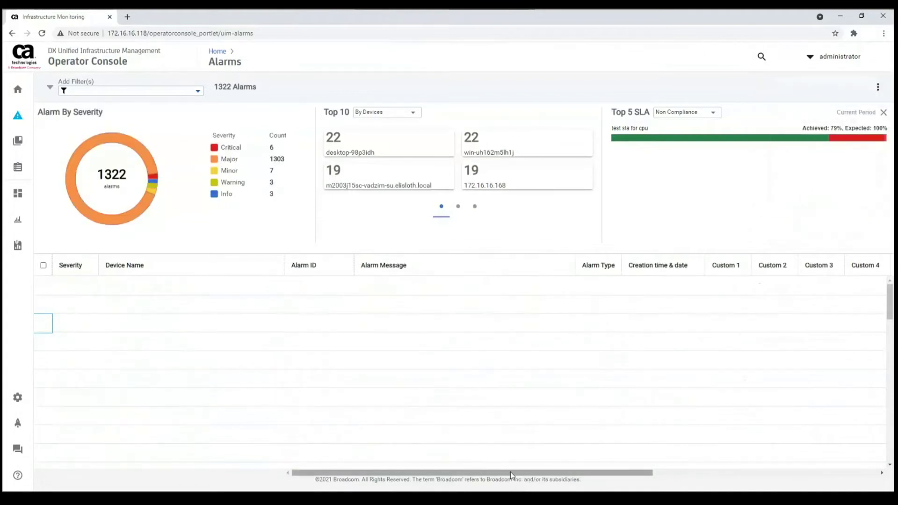
Step: Scroll across the alarm table to check the new Acknowledged column
scroll(722, 451, "right", 5)
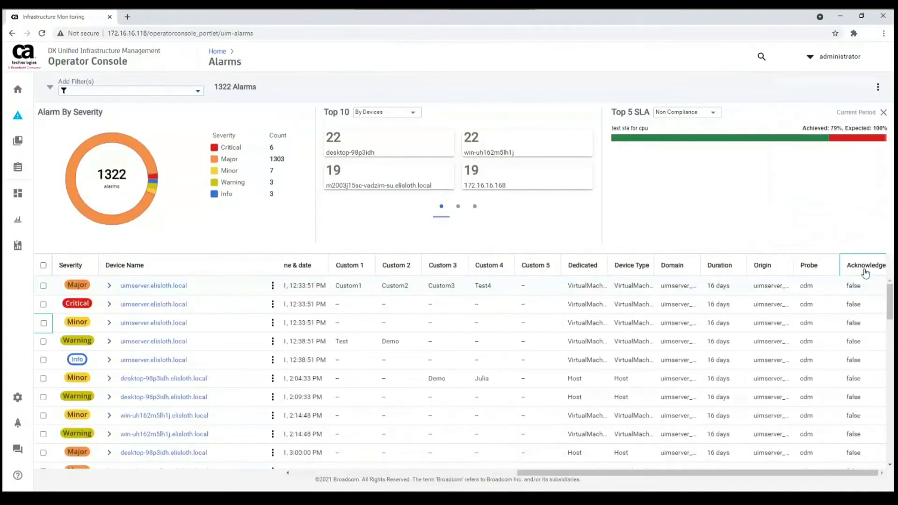
scroll(865, 307, "down", 2)
scroll(866, 306, "down", 3)
scroll(861, 290, "up", 5)
left_click_drag(780, 471, 566, 471)
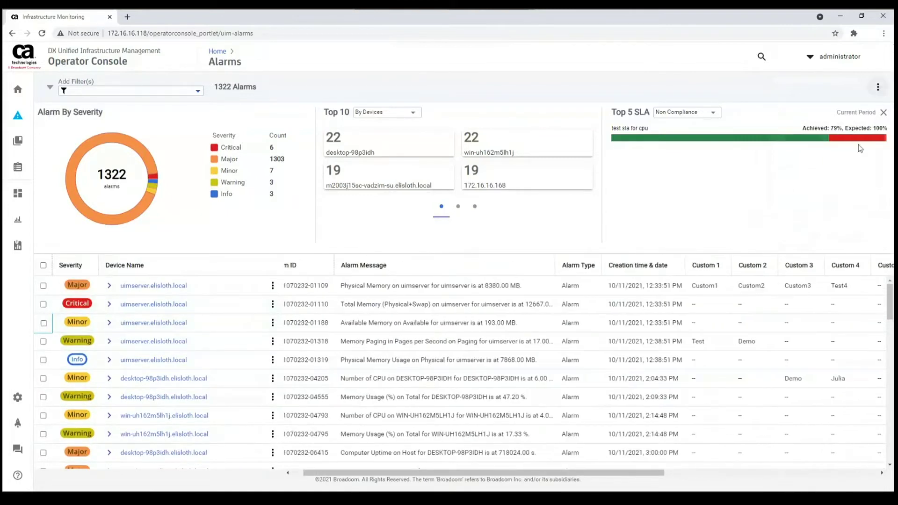
Step: Reopen Edit Columns, reapply the column selection and scroll the table to review it
left_click(877, 87)
left_click(765, 327)
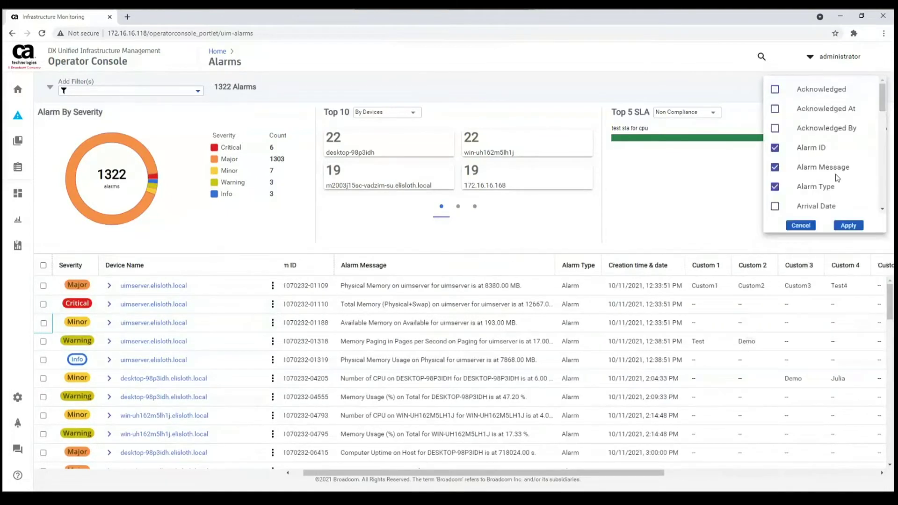
left_click(849, 225)
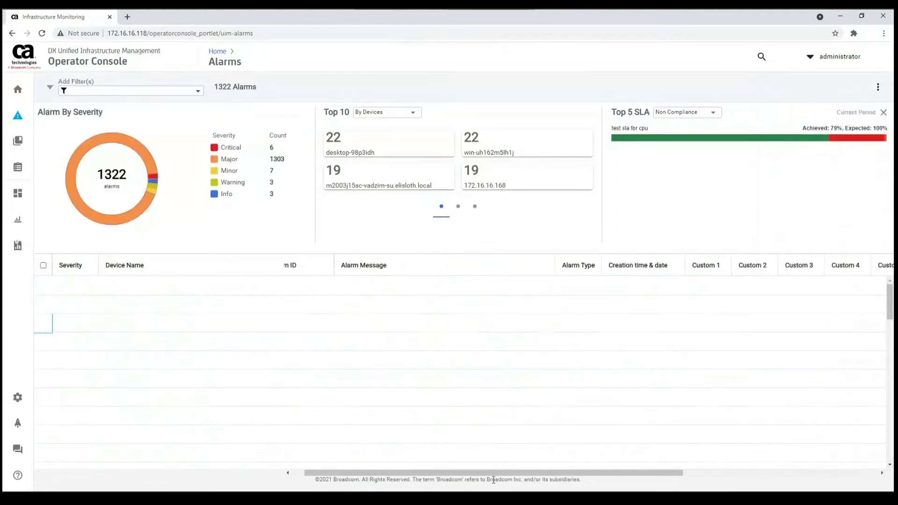
left_click_drag(490, 476, 755, 464)
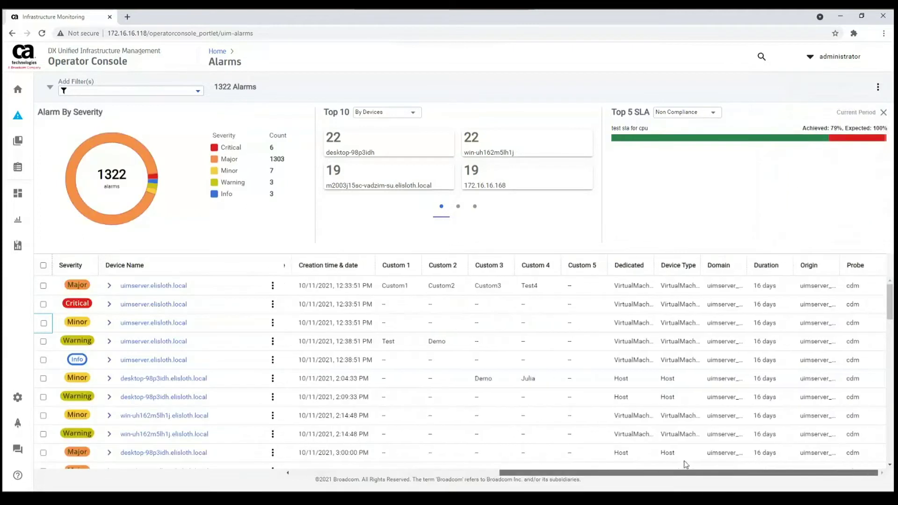
left_click_drag(685, 464, 478, 464)
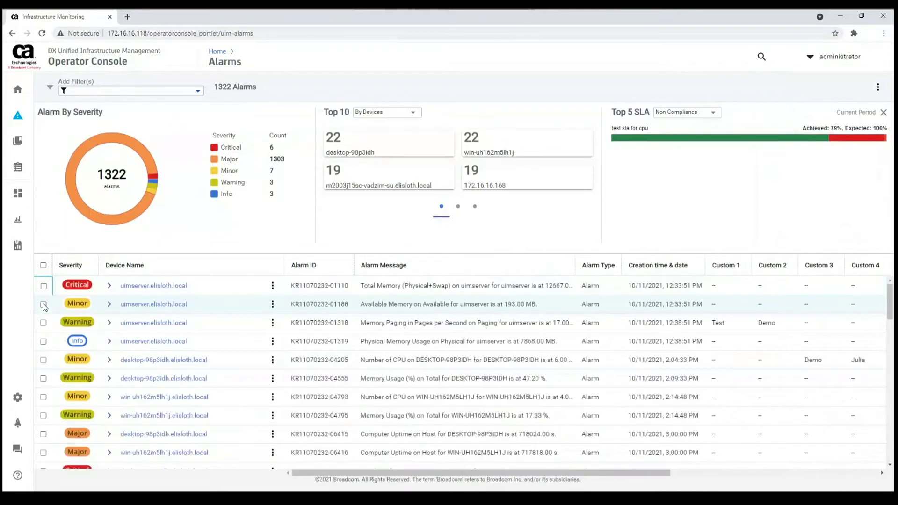
Step: Tick the Minor uimserver alarm alongside the Critical one and open Set Custom for both
left_click(43, 304)
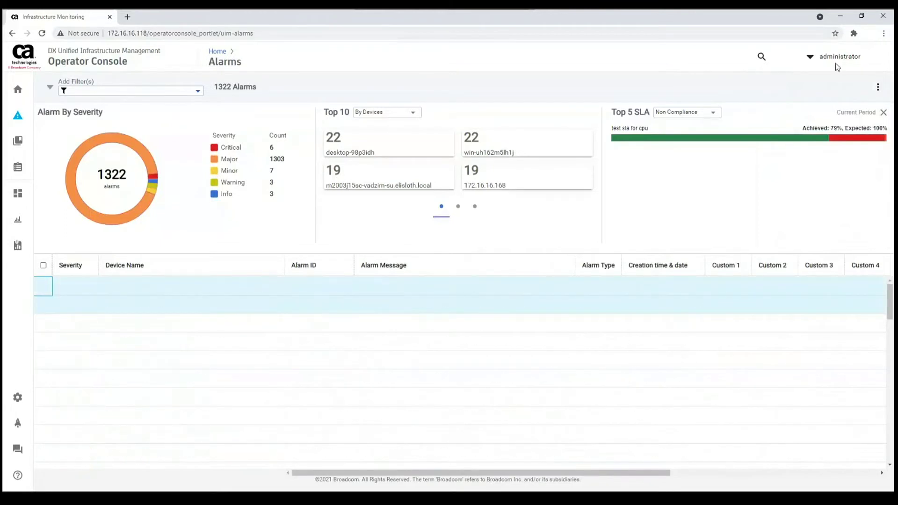
left_click(877, 87)
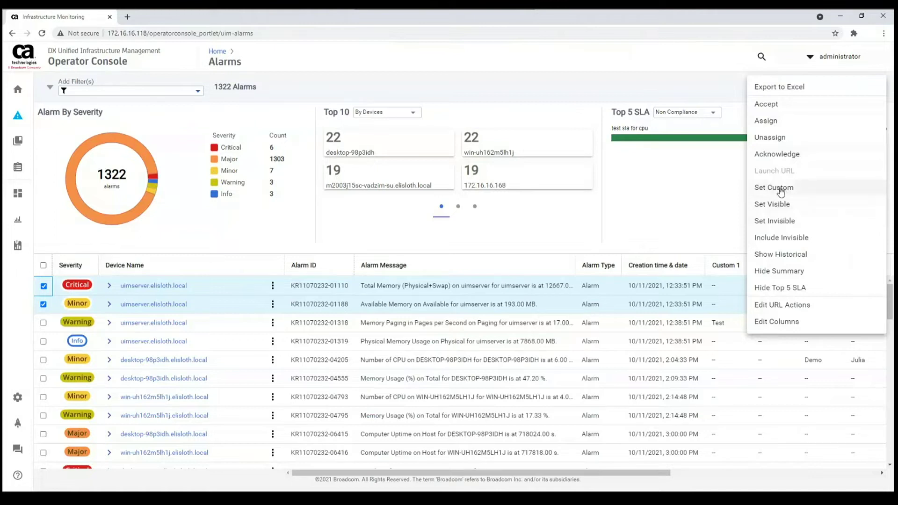
left_click(691, 226)
left_click_drag(590, 472, 643, 467)
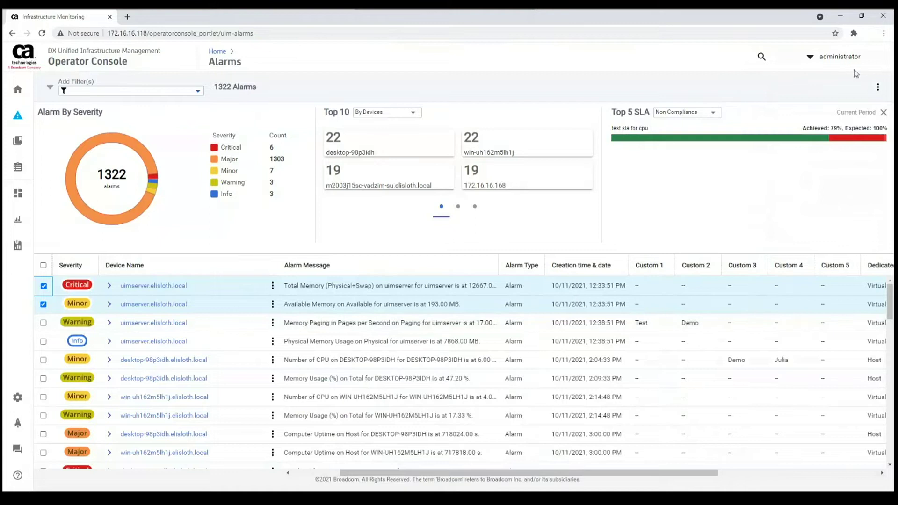
left_click(877, 87)
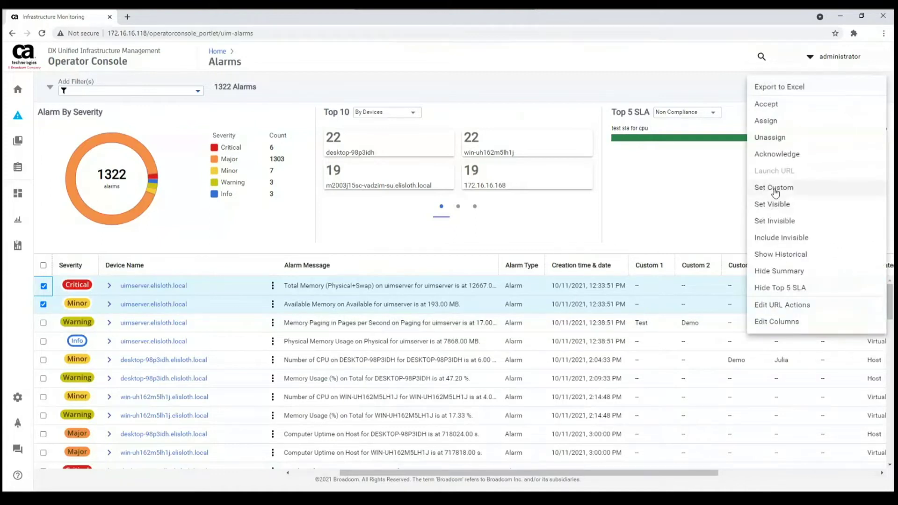
left_click(774, 191)
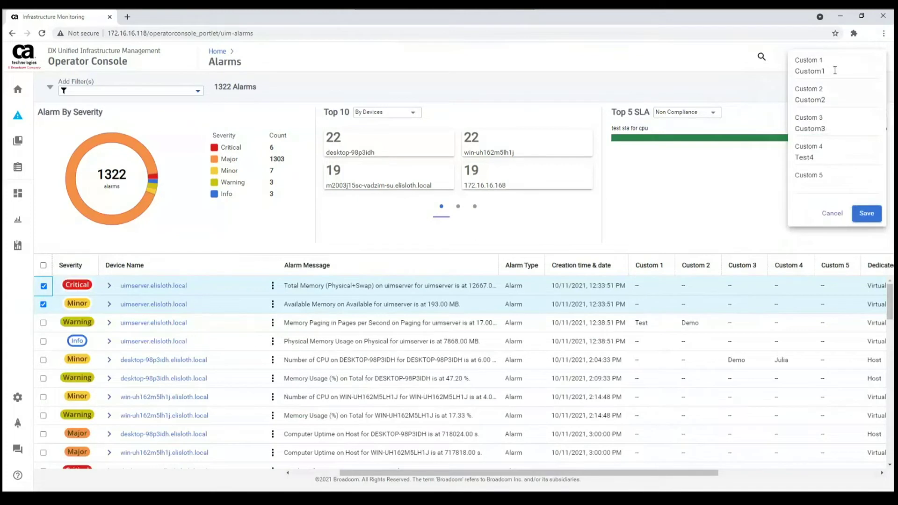
Step: Change Custom 1–3 to Julia1, Julia2 and Julia3, keep Test4, and save
left_click_drag(835, 70, 791, 72)
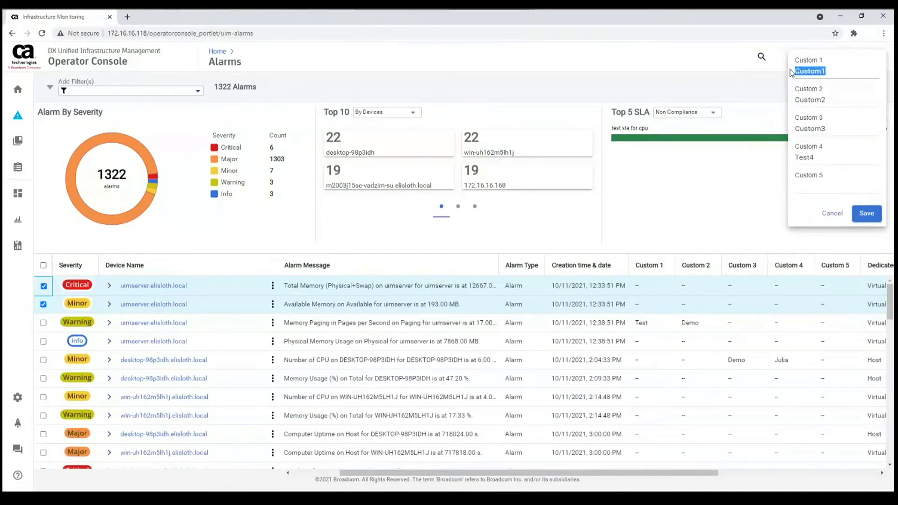
key("BackSpace")
type("Julia1")
left_click_drag(832, 101, 790, 101)
type("Juli")
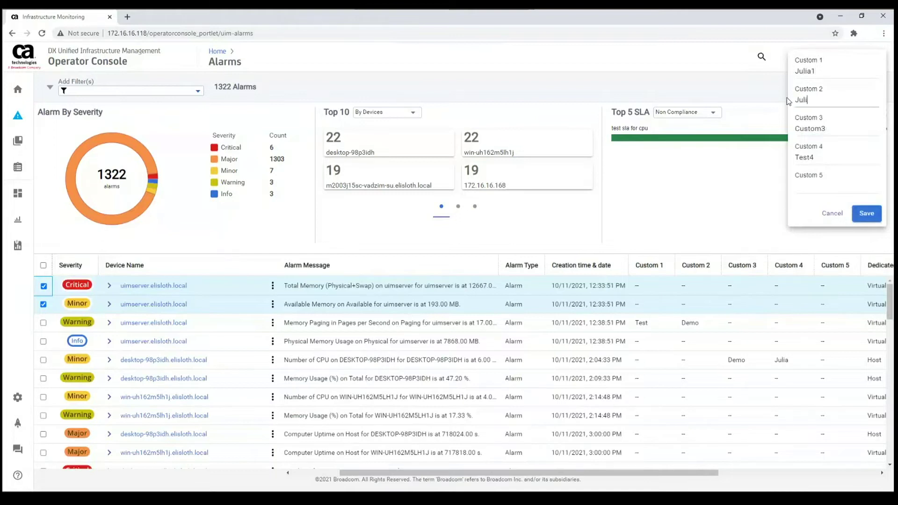
left_click_drag(832, 129, 790, 134)
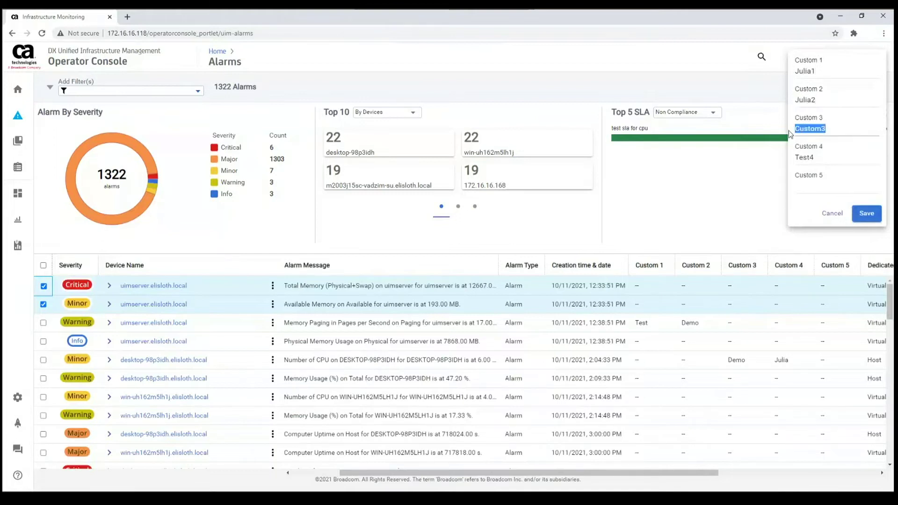
type("Julia3")
left_click(875, 219)
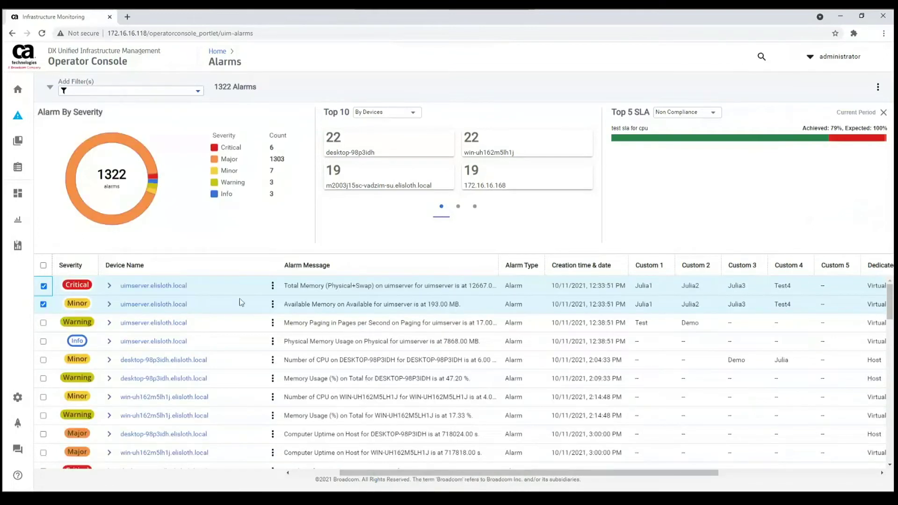
Step: Check the Critical alarm's Device Details, Metric, History and Overview, then untick both uimserver alarms
left_click(110, 285)
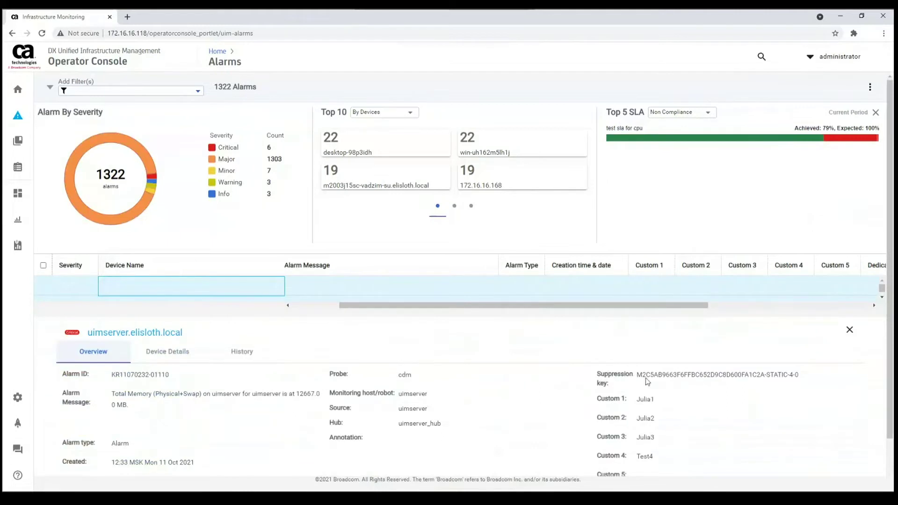
scroll(650, 397, "down", 1)
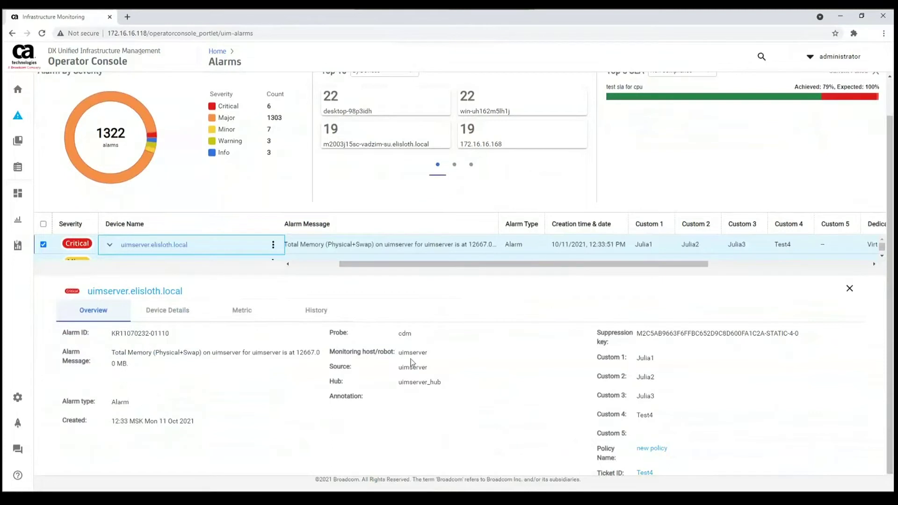
left_click(179, 311)
left_click(266, 313)
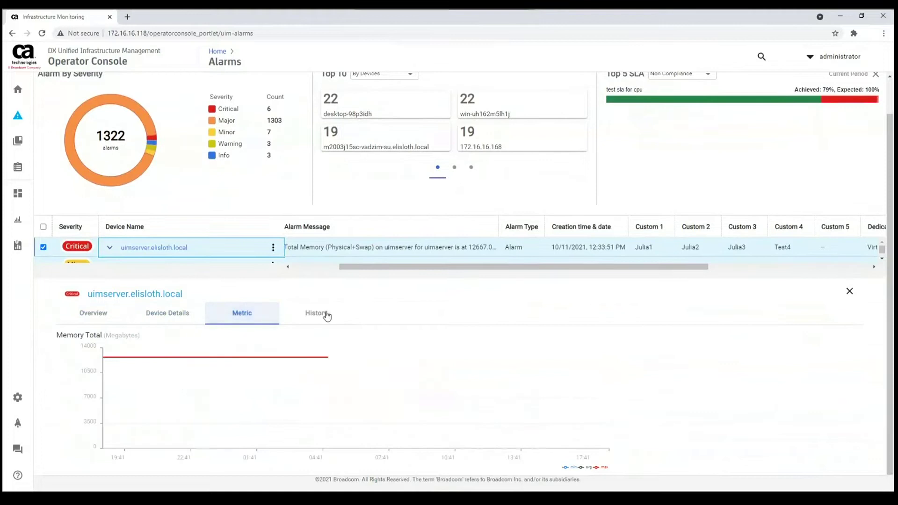
left_click(325, 313)
left_click(97, 321)
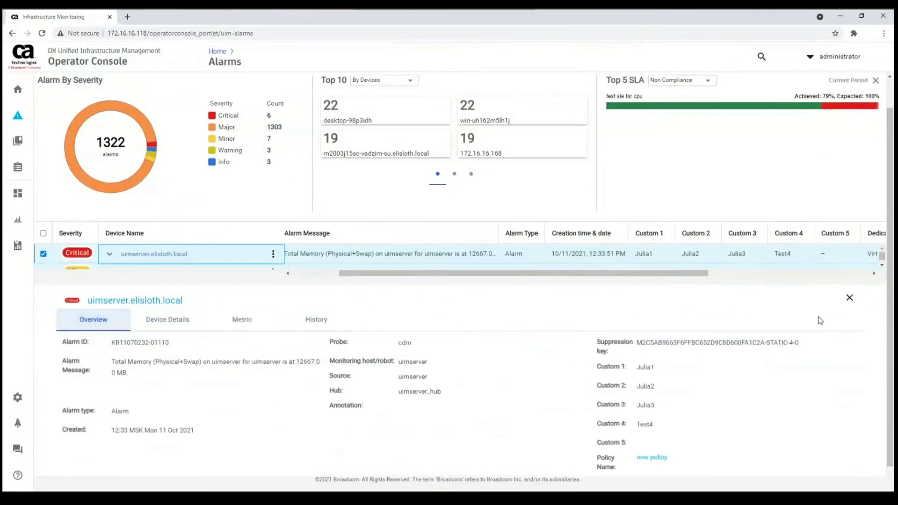
left_click(849, 299)
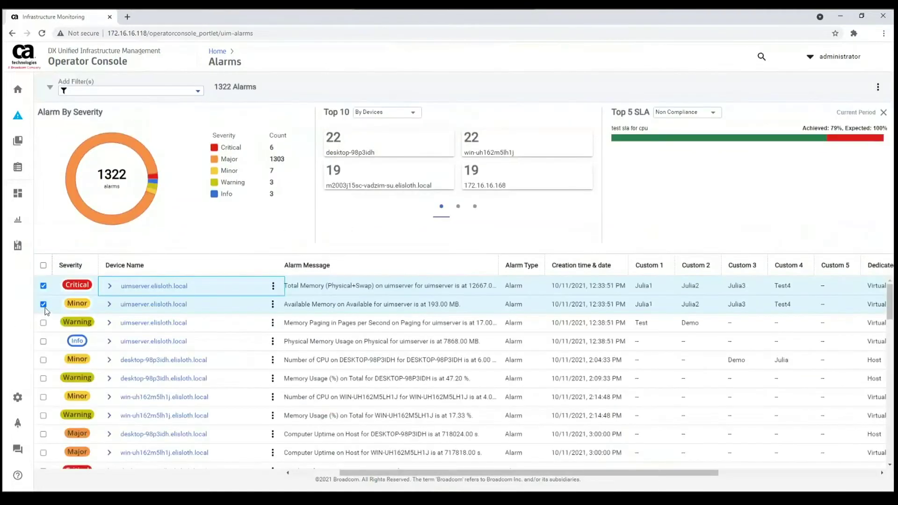
left_click(43, 304)
left_click(44, 285)
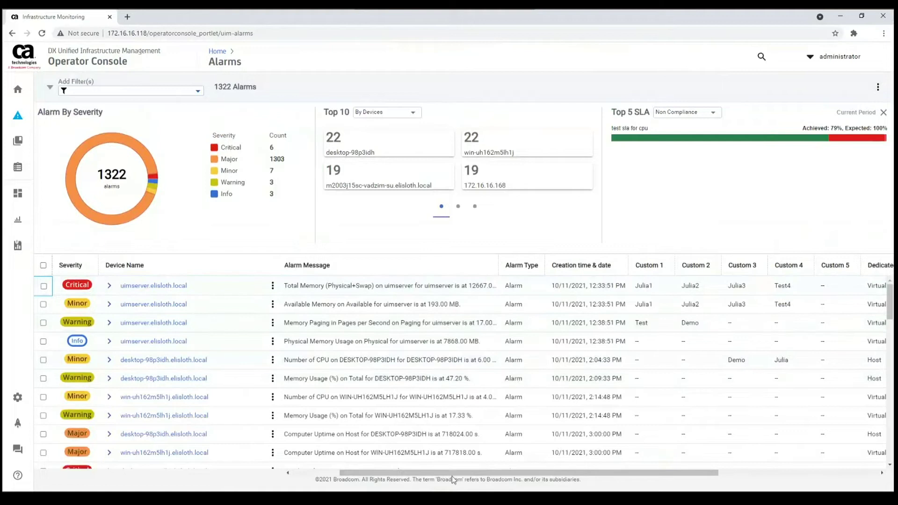
Step: Browse the Add Filter(s) custom and column filter options
left_click(486, 467)
left_click_drag(630, 473, 583, 473)
left_click(318, 276)
left_click(159, 91)
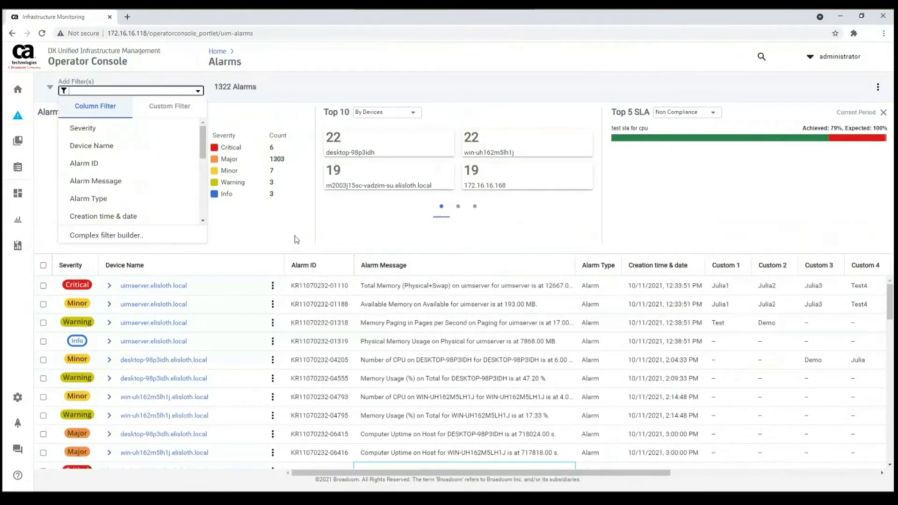
left_click(152, 113)
left_click(104, 114)
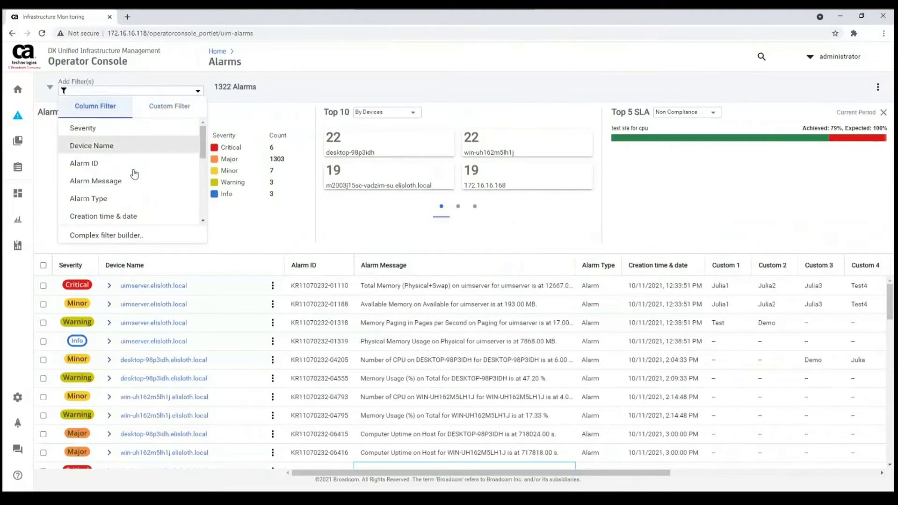
scroll(134, 177, "down", 5)
scroll(106, 172, "up", 5)
scroll(111, 153, "down", 5)
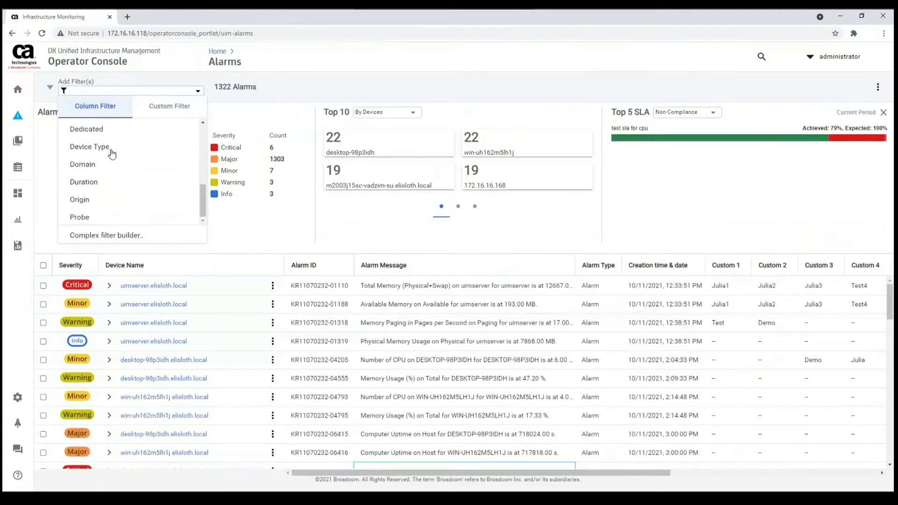
scroll(106, 150, "up", 5)
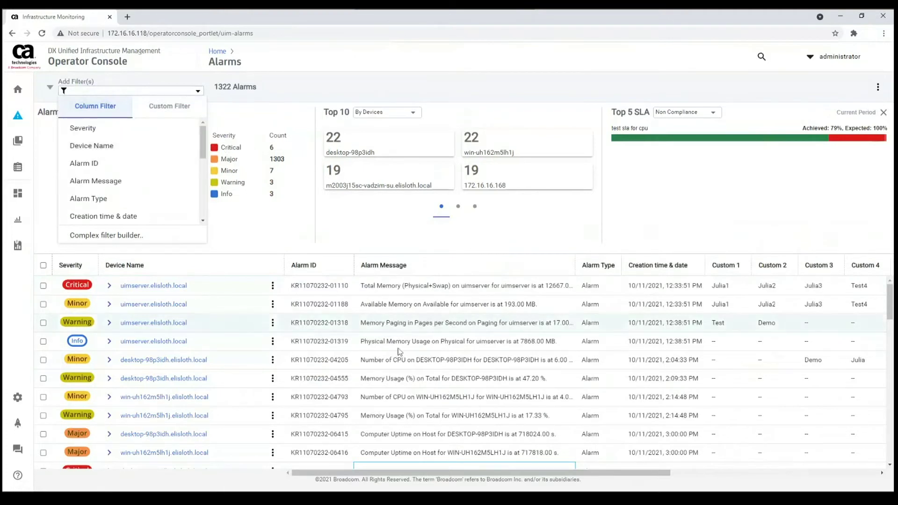
left_click(878, 87)
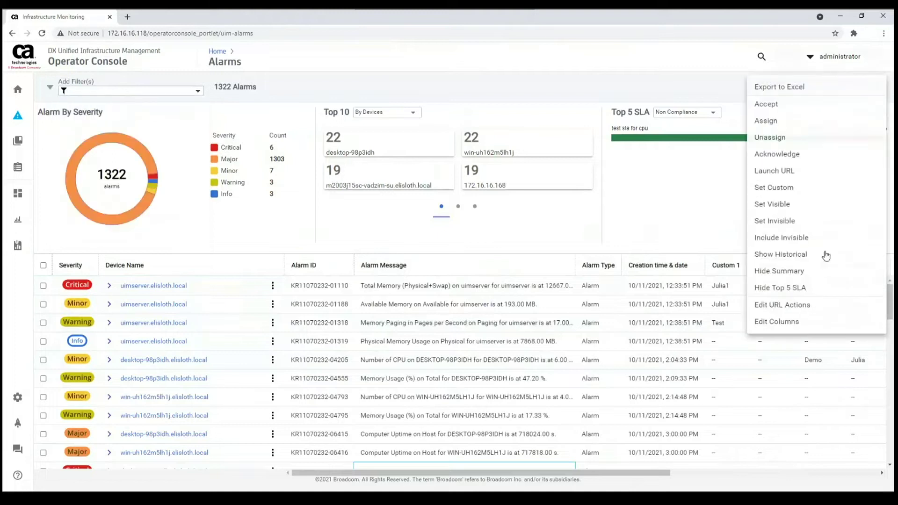
Step: Add a Probe equals cdm column filter, leaving 16 alarms
left_click(131, 91)
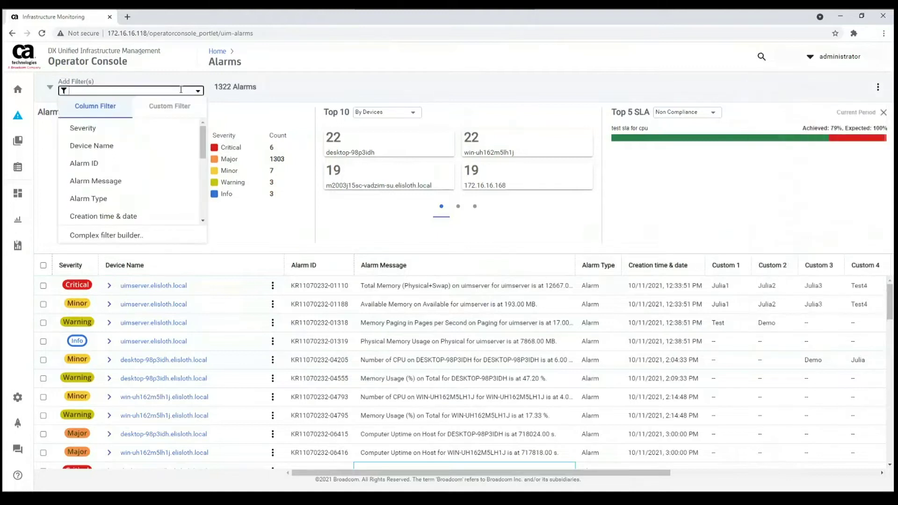
scroll(123, 165, "down", 4)
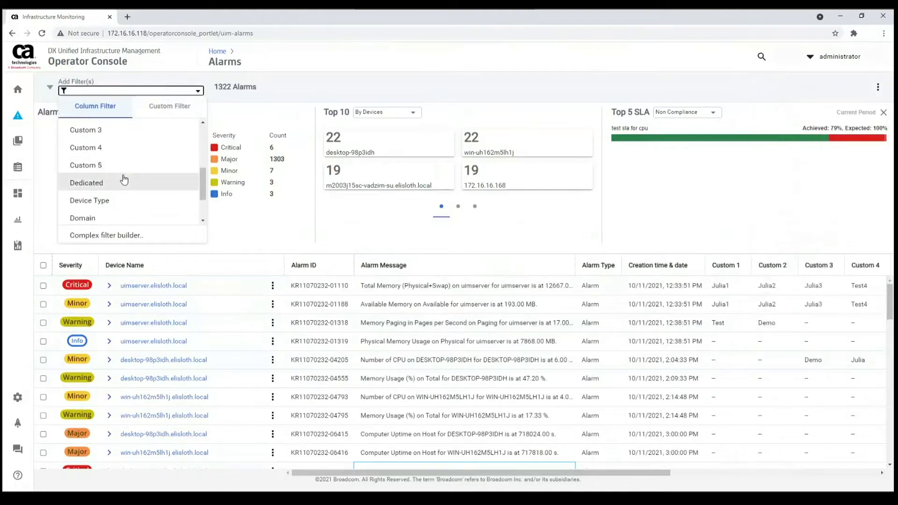
left_click(79, 217)
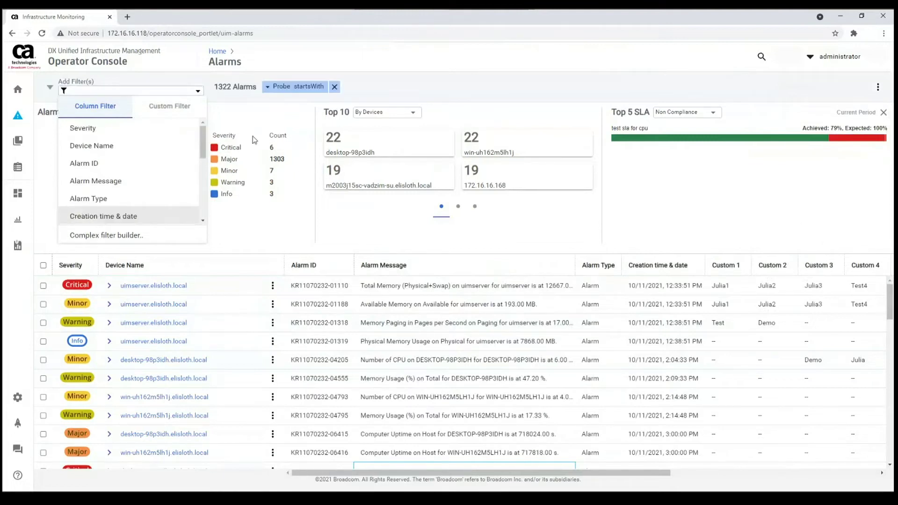
left_click(287, 87)
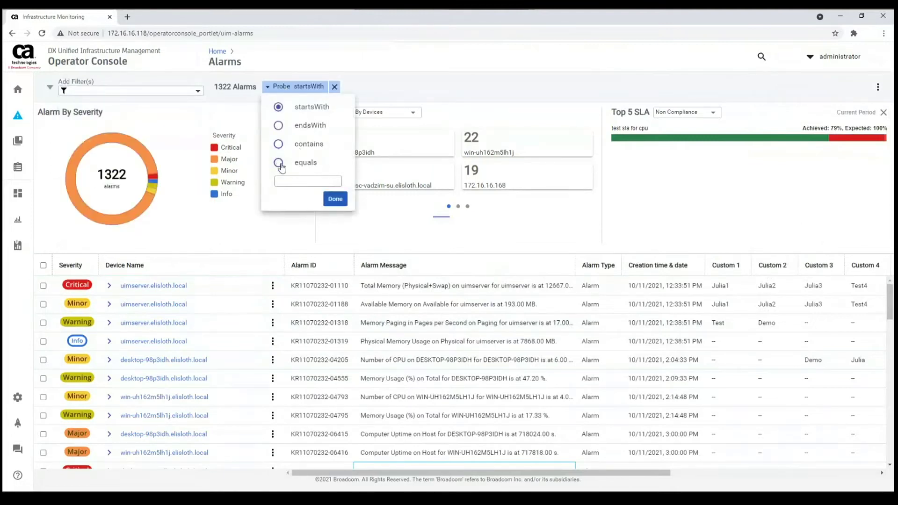
left_click(300, 182)
left_click(335, 199)
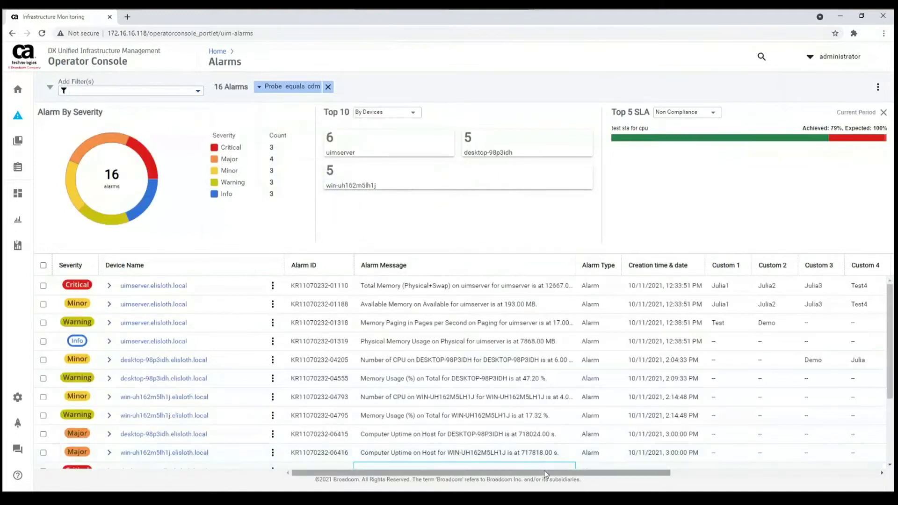
left_click_drag(644, 473, 607, 472)
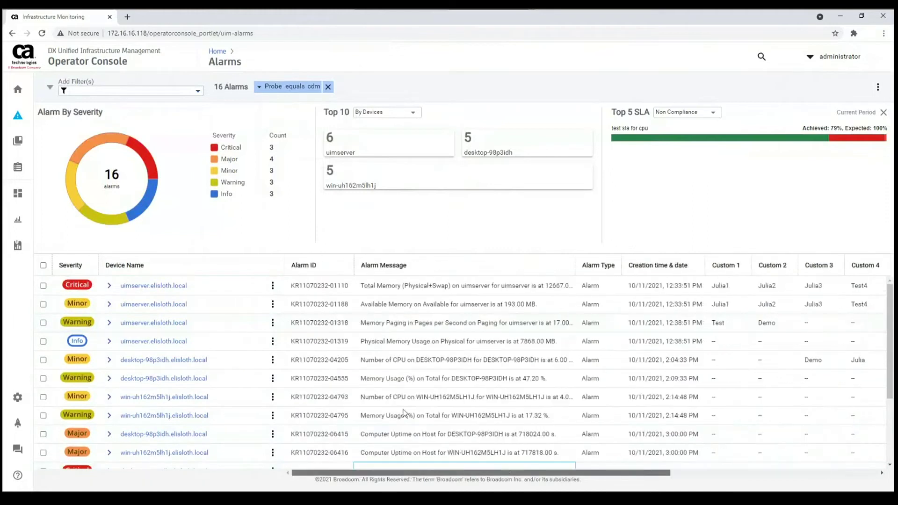
Step: Add an Alarm Message startsWith Memory filter, narrowing the list to 4 alarms
left_click(188, 91)
left_click(120, 182)
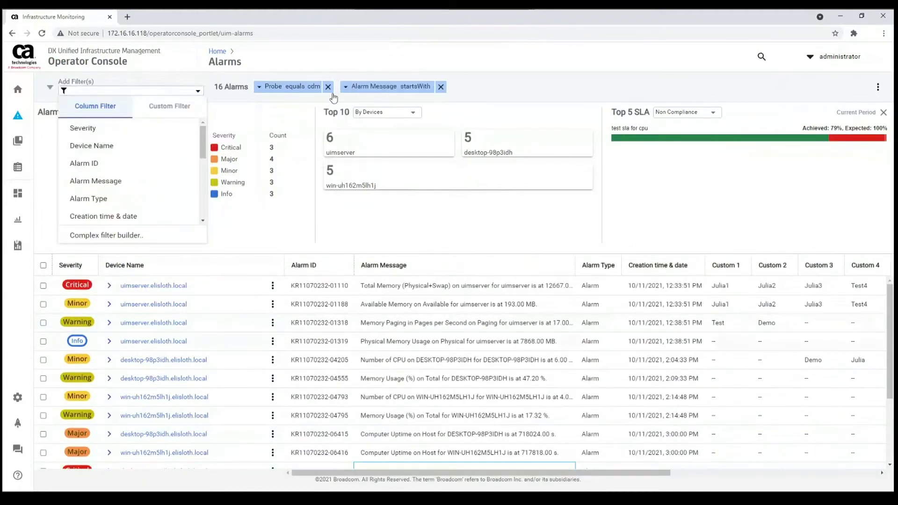
left_click(361, 75)
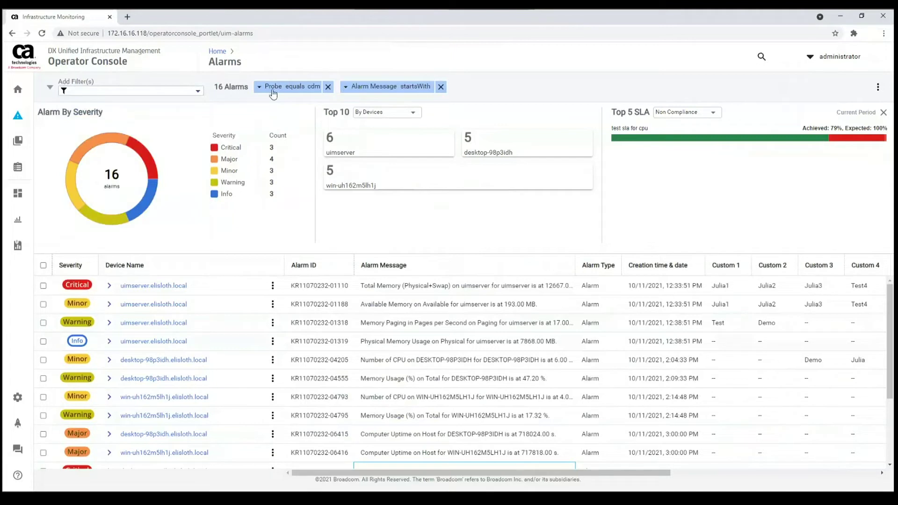
left_click(383, 87)
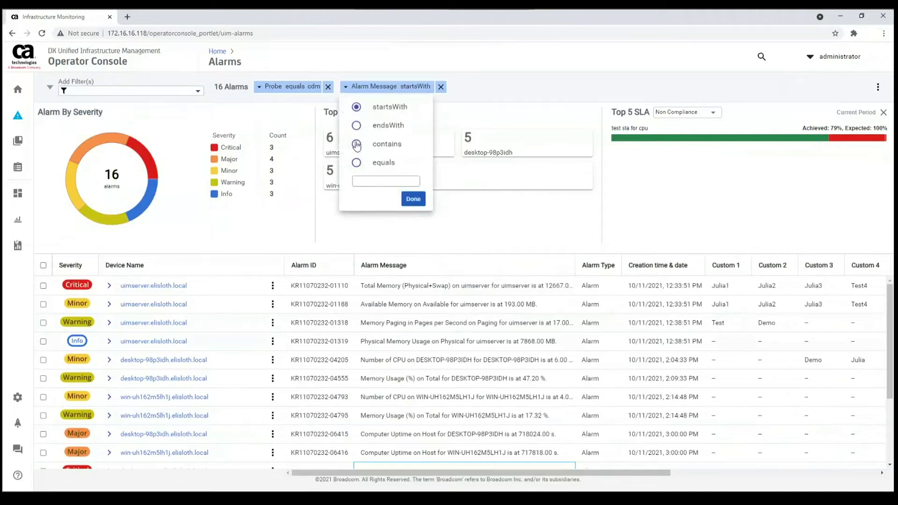
left_click(374, 181)
left_click(414, 199)
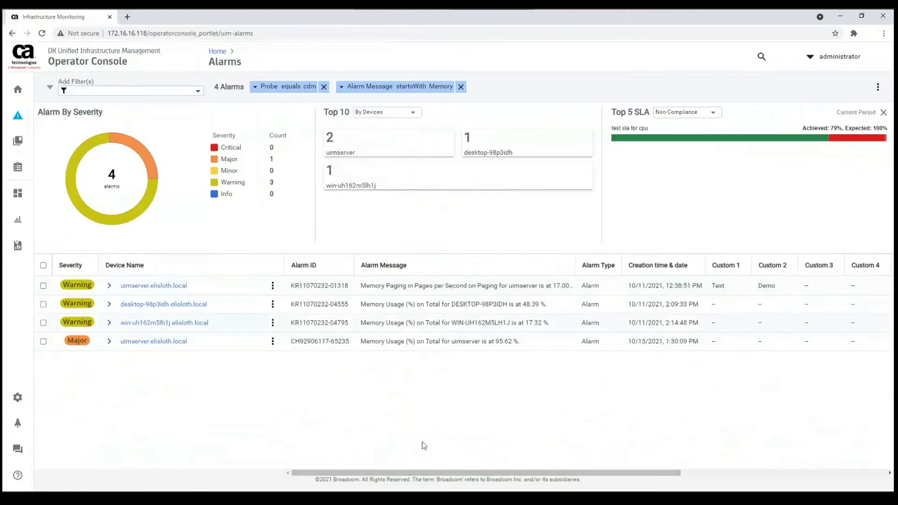
left_click_drag(425, 473, 724, 427)
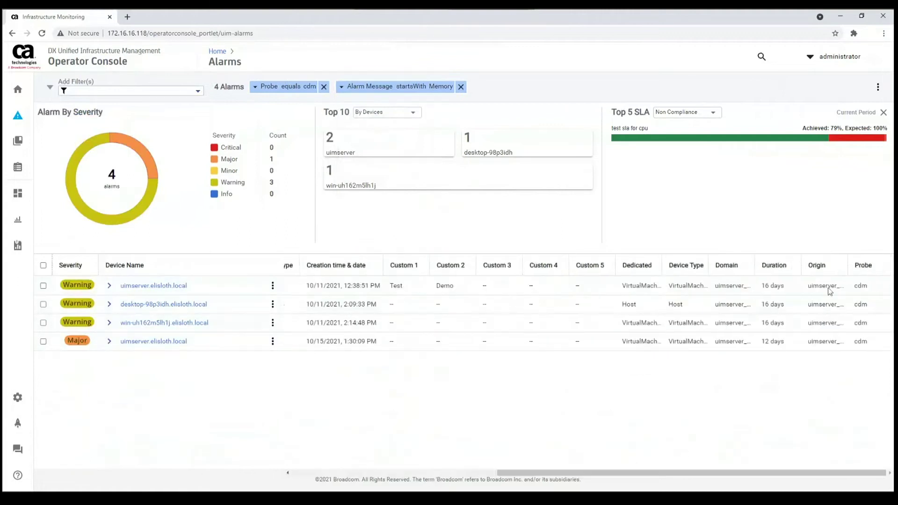
Step: Remove the Memory message and Probe cdm filter chips, then show the Custom Filter choices
left_click(462, 86)
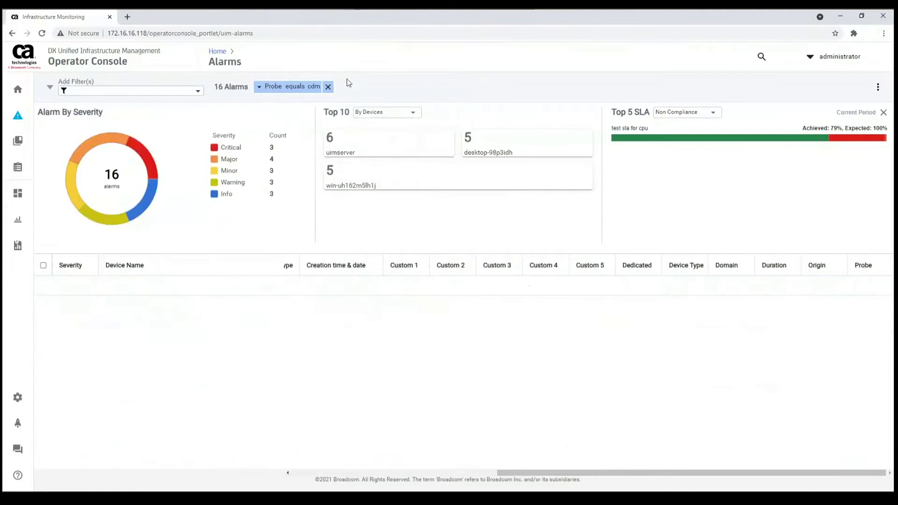
left_click(325, 87)
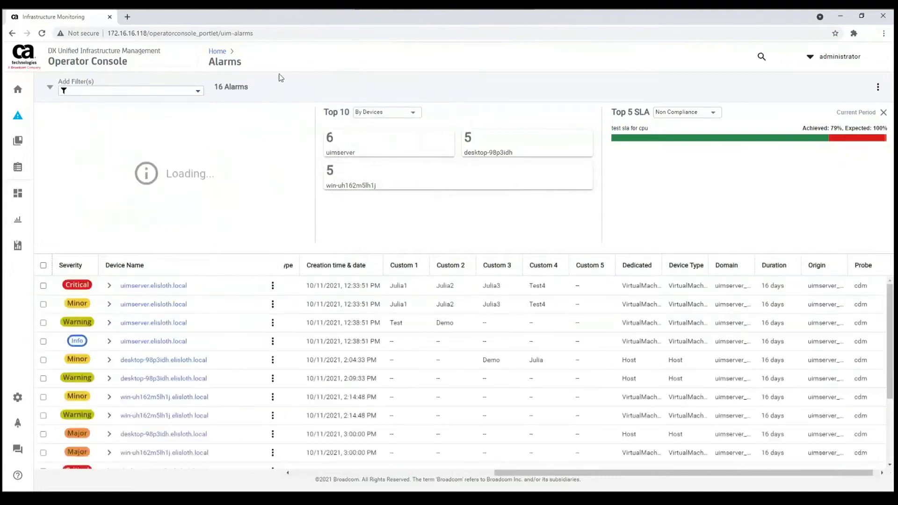
left_click(178, 89)
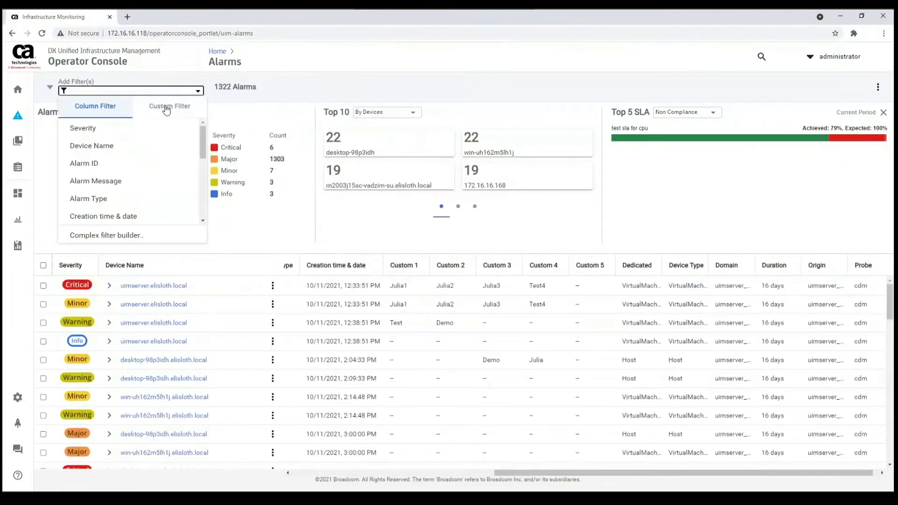
left_click(170, 107)
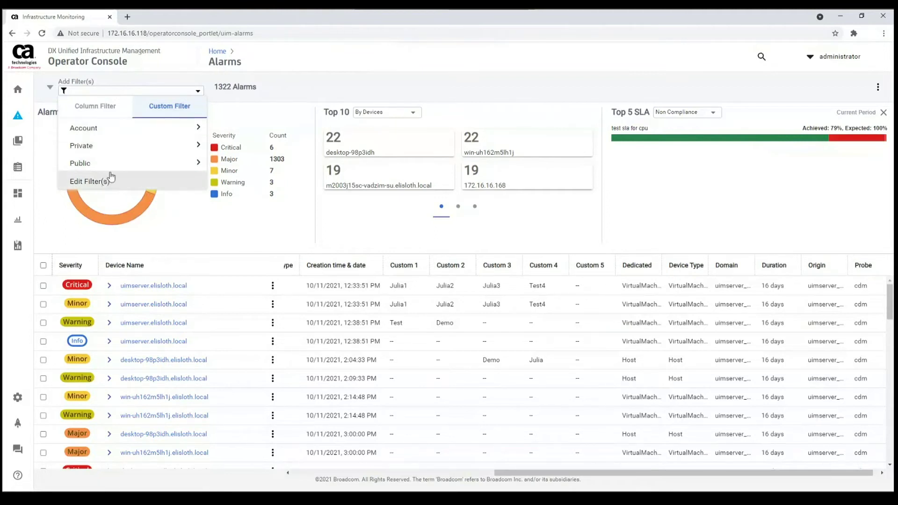
mouse_move(61, 395)
Step: Create public custom filter Demo1 with the condition Probe Is Not cdm
left_click(103, 183)
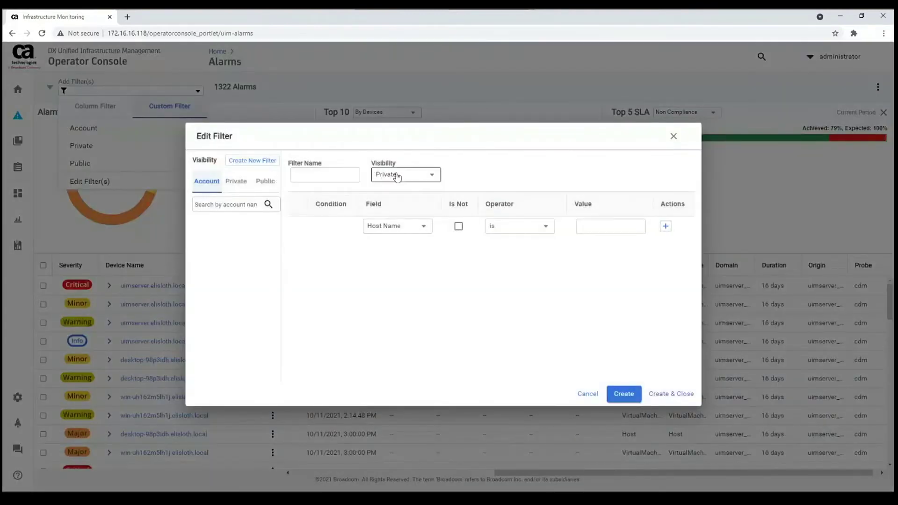
left_click(402, 175)
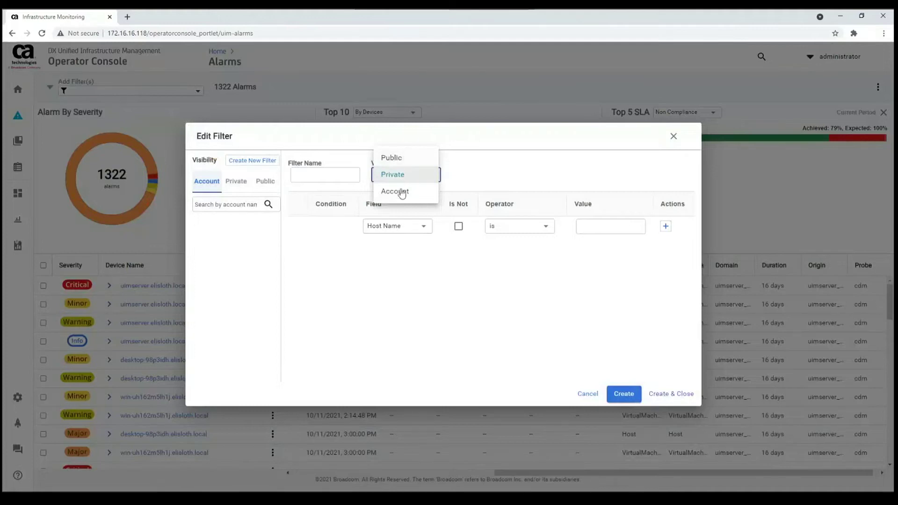
left_click(382, 158)
left_click(337, 173)
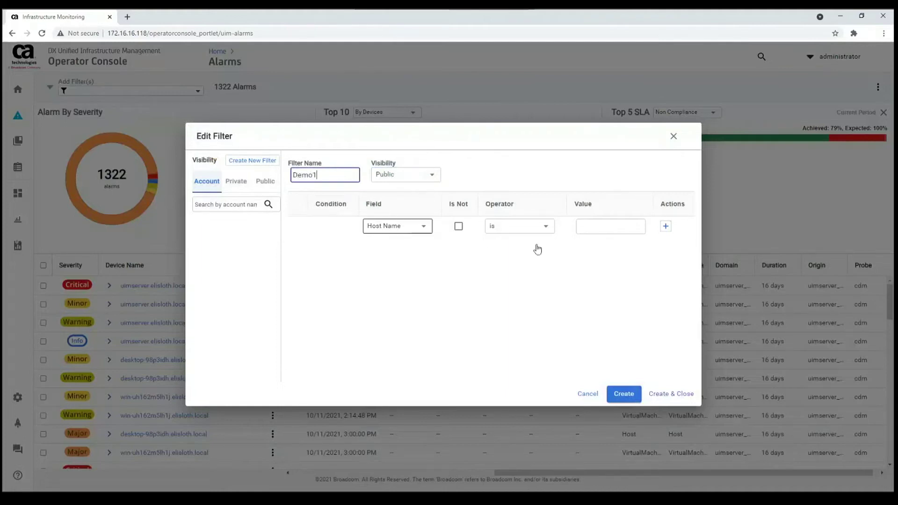
left_click(405, 232)
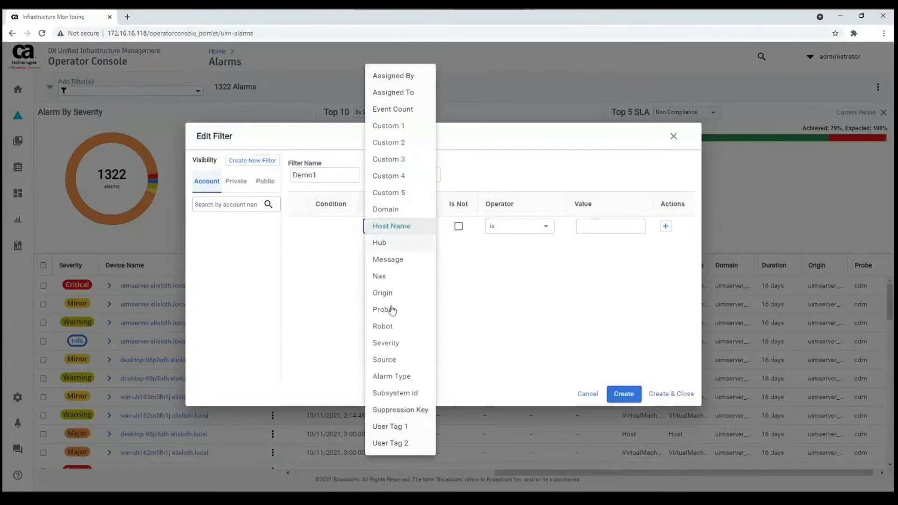
left_click(403, 309)
left_click(604, 225)
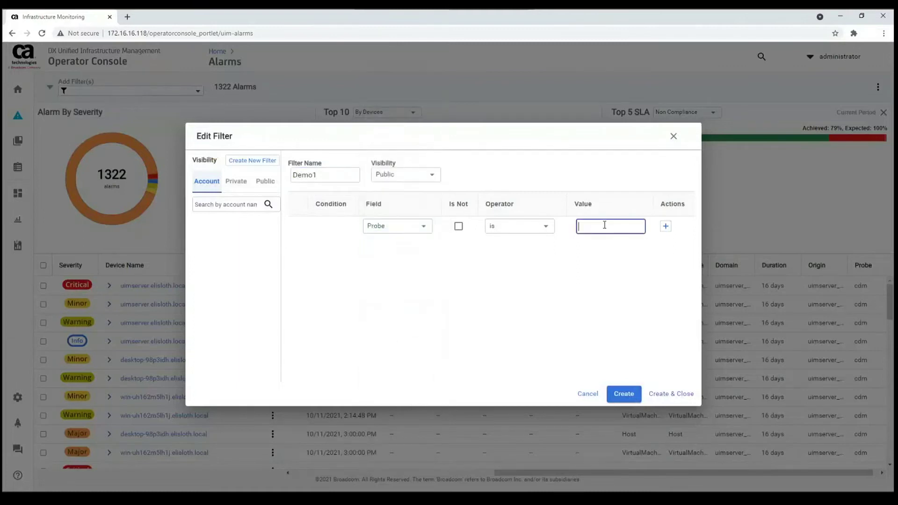
left_click(458, 227)
left_click(604, 226)
type("cd")
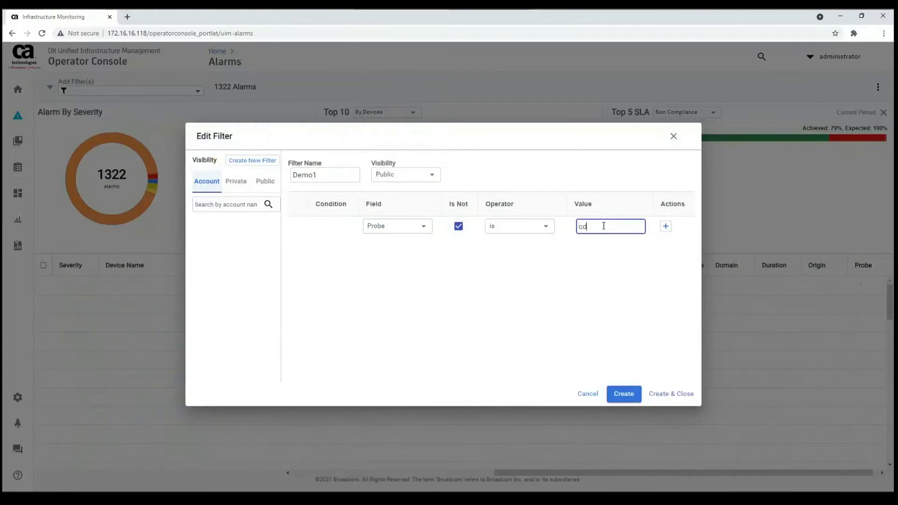
type("m")
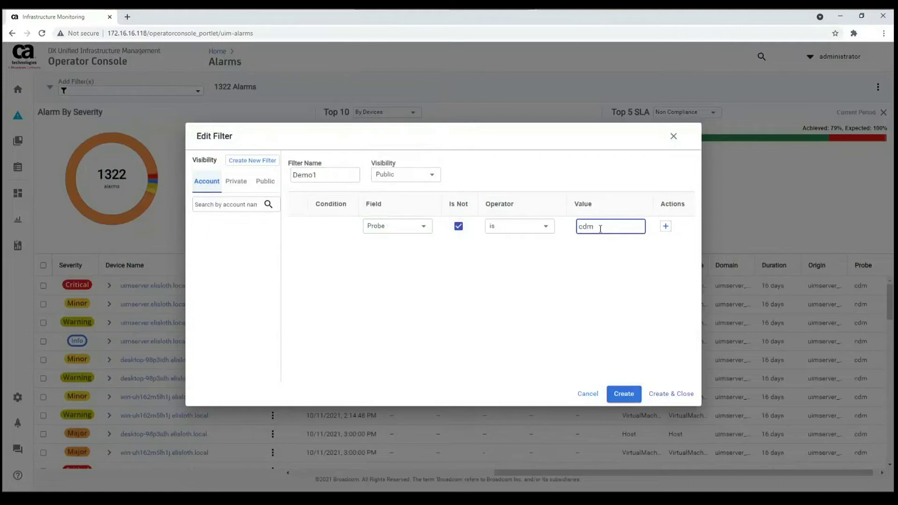
left_click(622, 394)
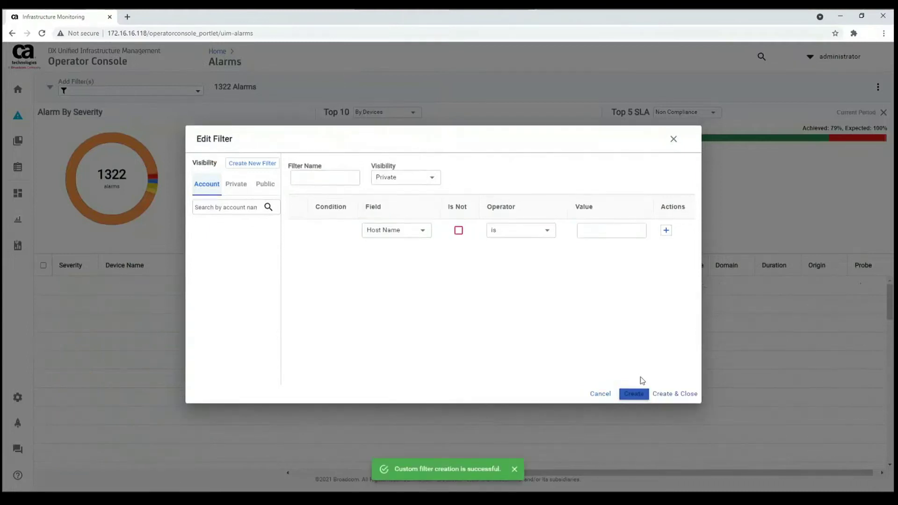
Step: Apply the public Demo1 filter to review its 1306 alarms, then remove it
left_click(602, 395)
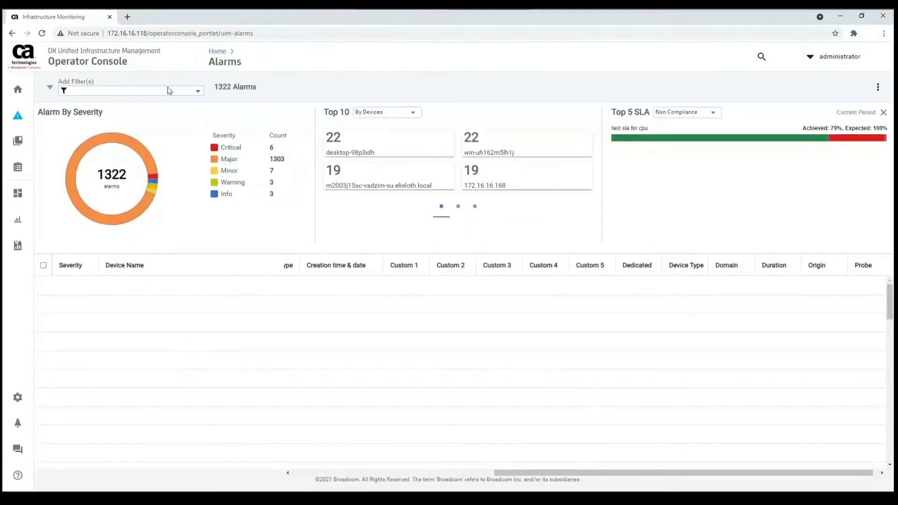
left_click(184, 90)
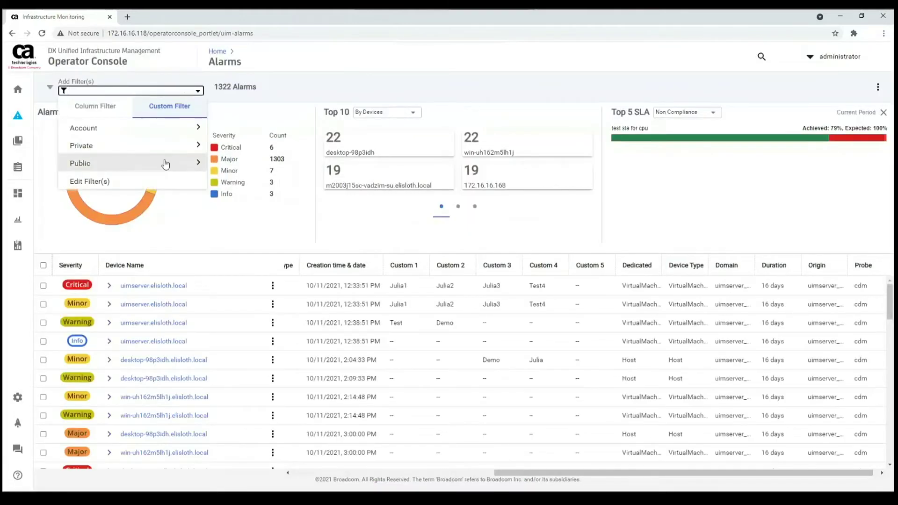
left_click(163, 163)
left_click(117, 161)
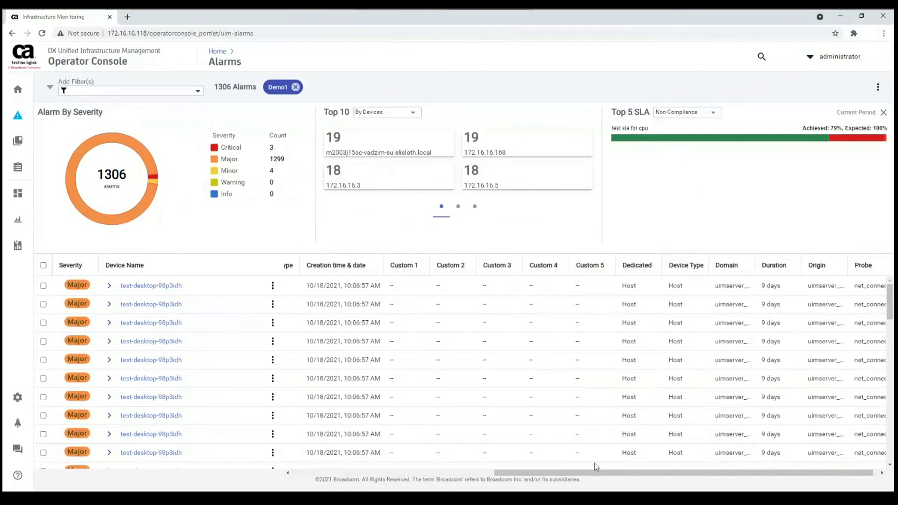
left_click_drag(597, 477, 604, 477)
scroll(830, 373, "down", 5)
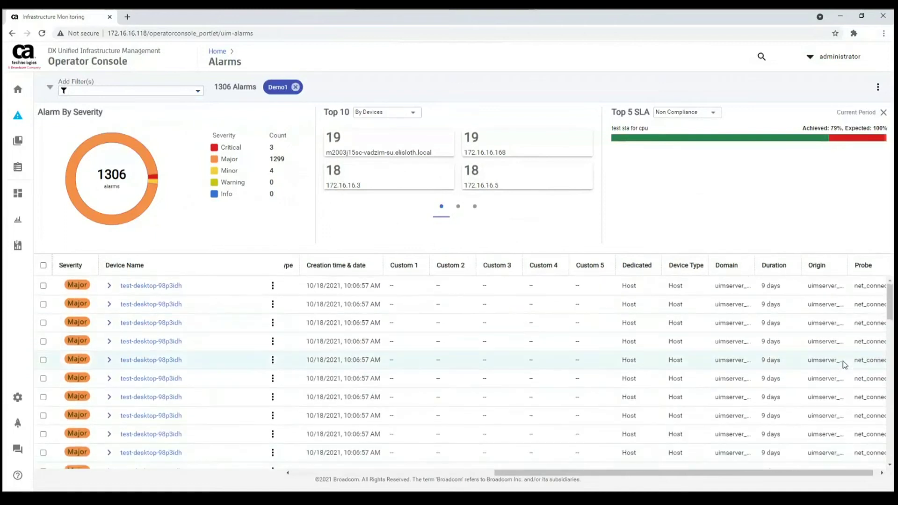
left_click(295, 87)
Step: Log out of the administrator account and sign in with the account user's saved login
left_click(833, 57)
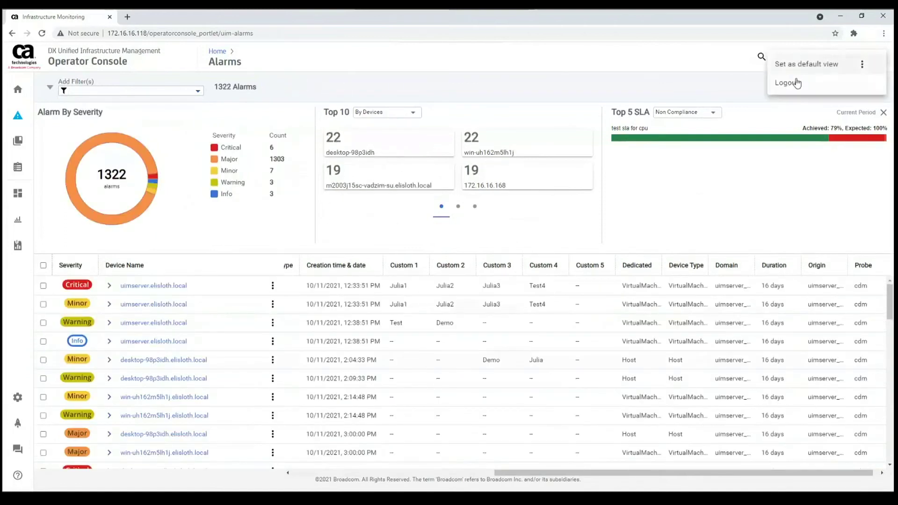
left_click(787, 83)
left_click(84, 214)
left_click(105, 265)
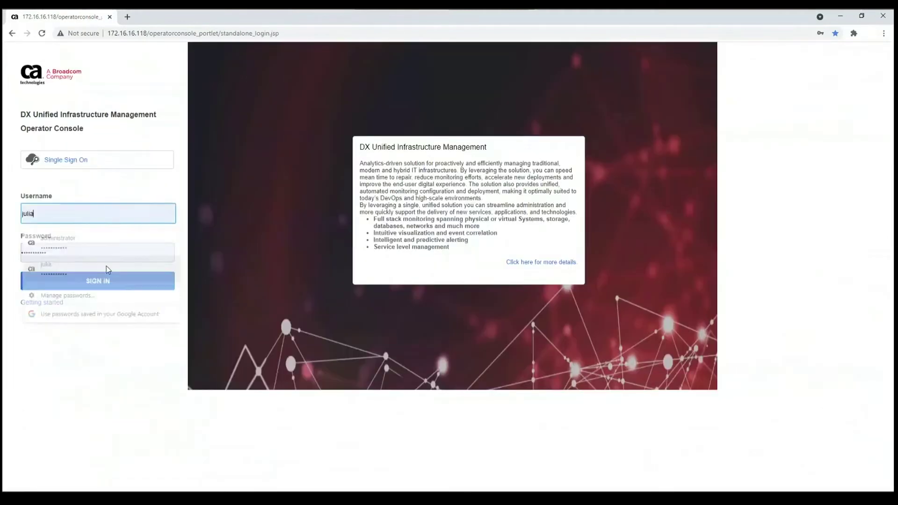
left_click(125, 279)
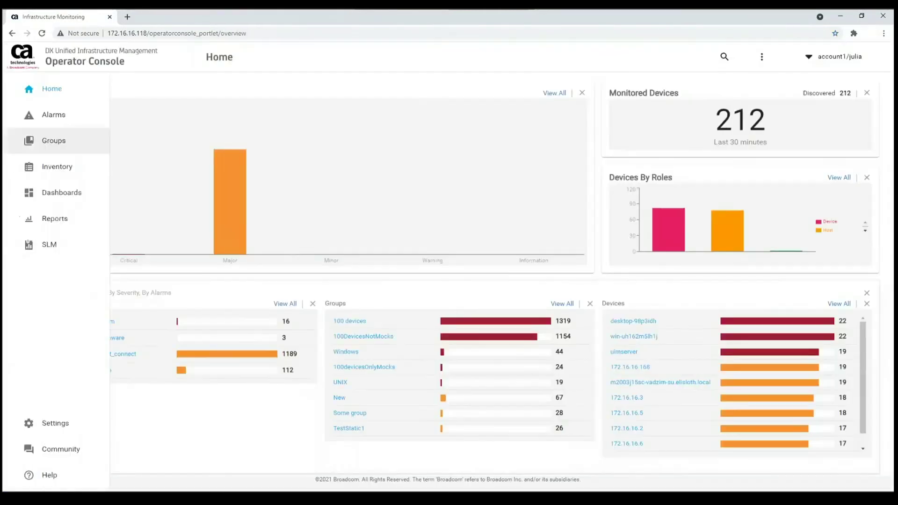
Step: Apply the public Demo1 filter on Alarms (1294 alarms), then remove it to restore 1300
left_click(53, 115)
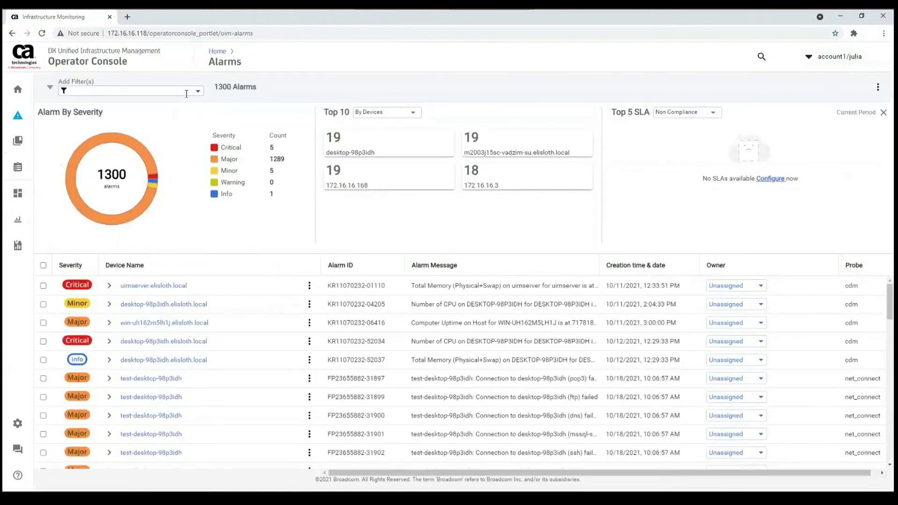
left_click(186, 93)
left_click(169, 163)
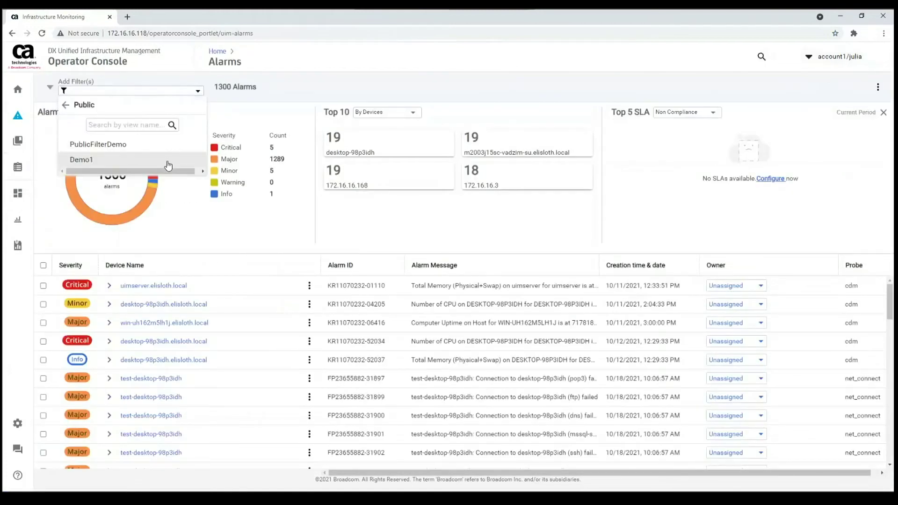
left_click(113, 160)
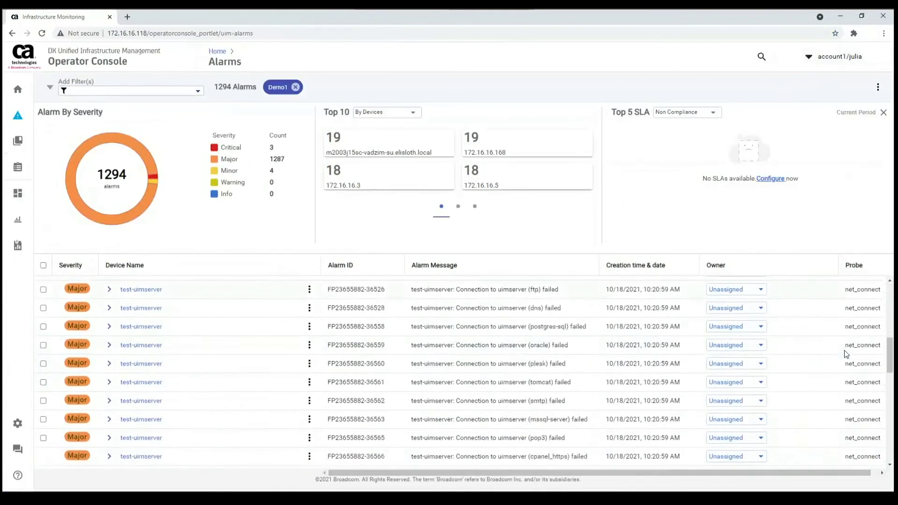
scroll(823, 328, "down", 10)
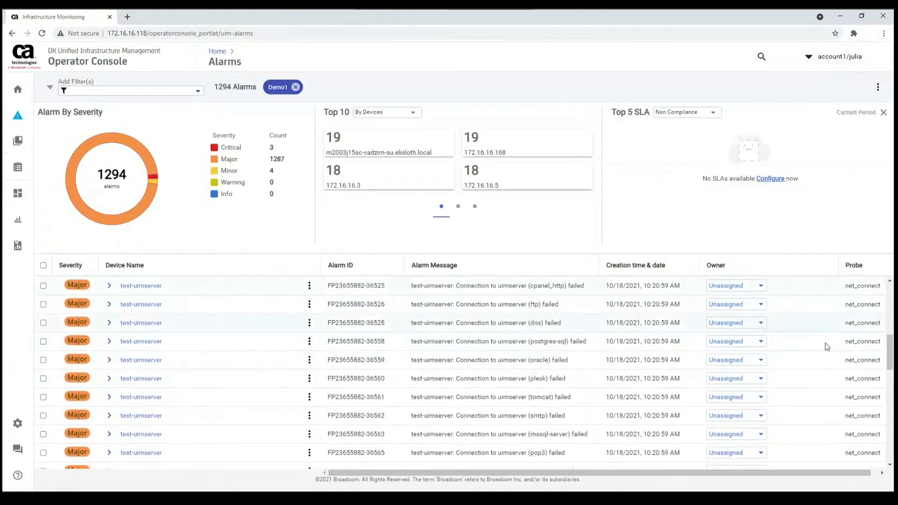
scroll(826, 347, "up", 10)
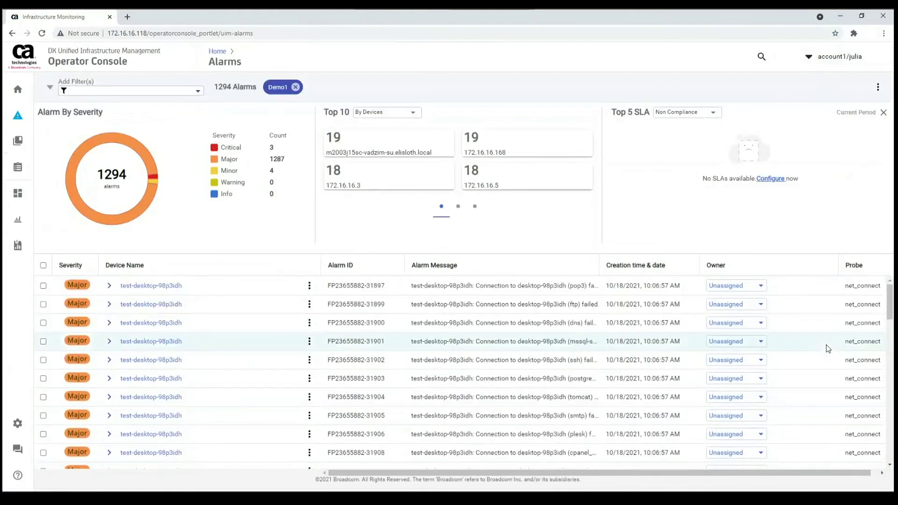
left_click(296, 88)
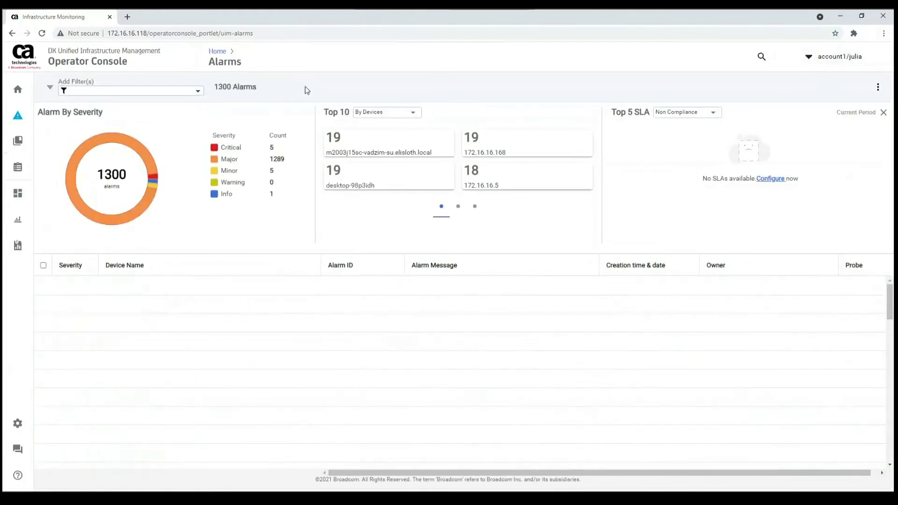
Step: Start a new custom filter named Demo2 that filters on the alarm Message field
left_click(128, 92)
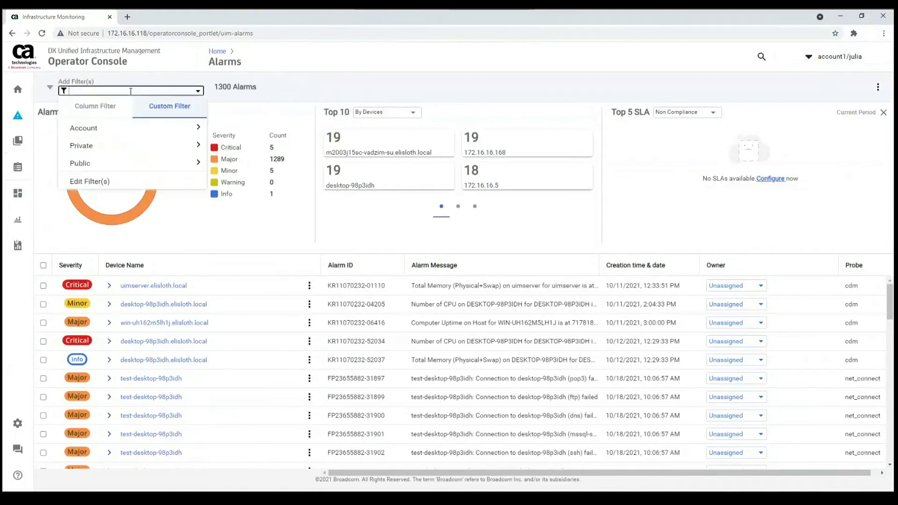
left_click(133, 180)
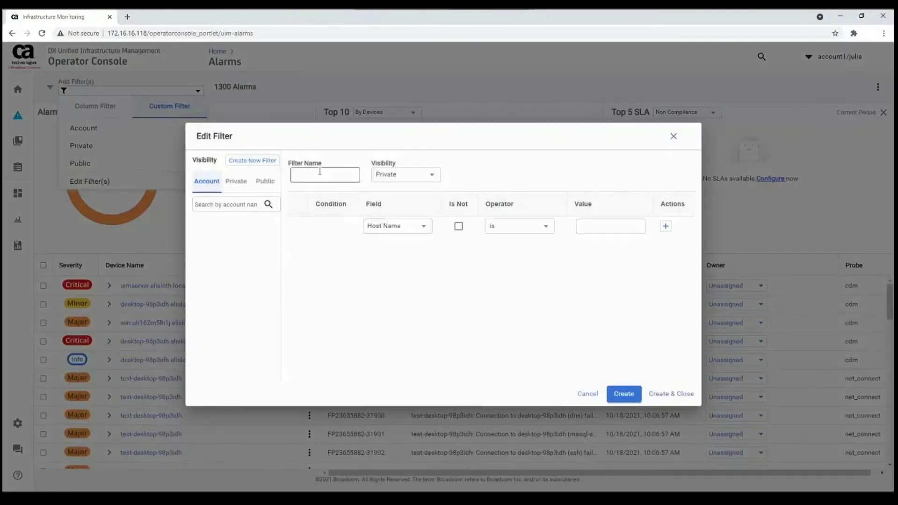
left_click(312, 175)
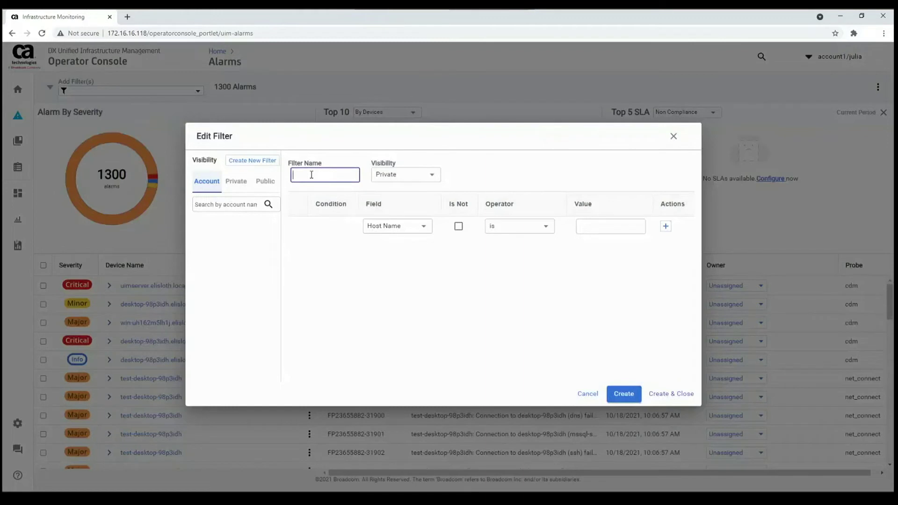
left_click(419, 227)
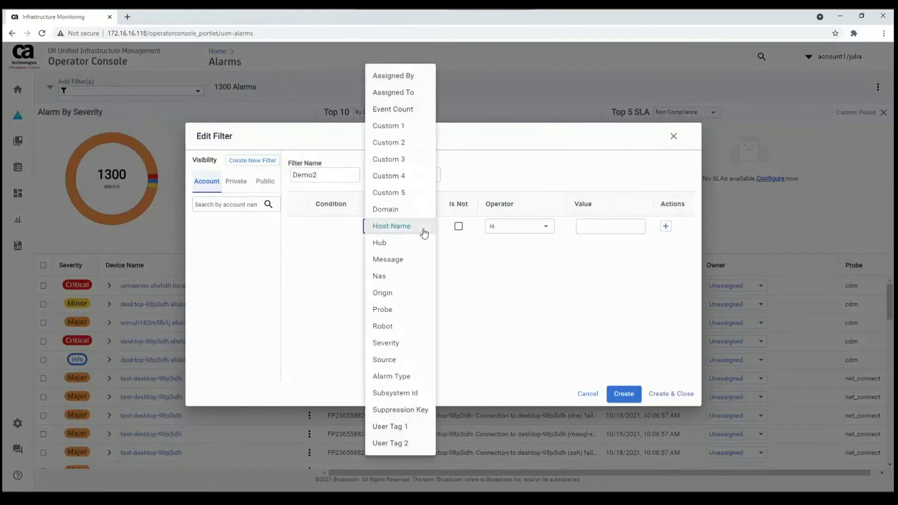
left_click(413, 259)
Step: Set the condition to 'starts with' value test, without negation, and create Demo2
left_click(458, 227)
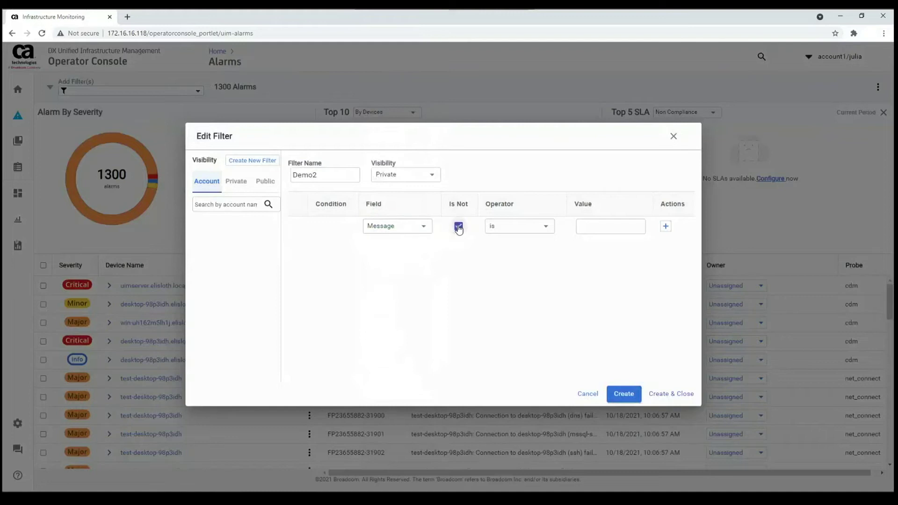
left_click(497, 226)
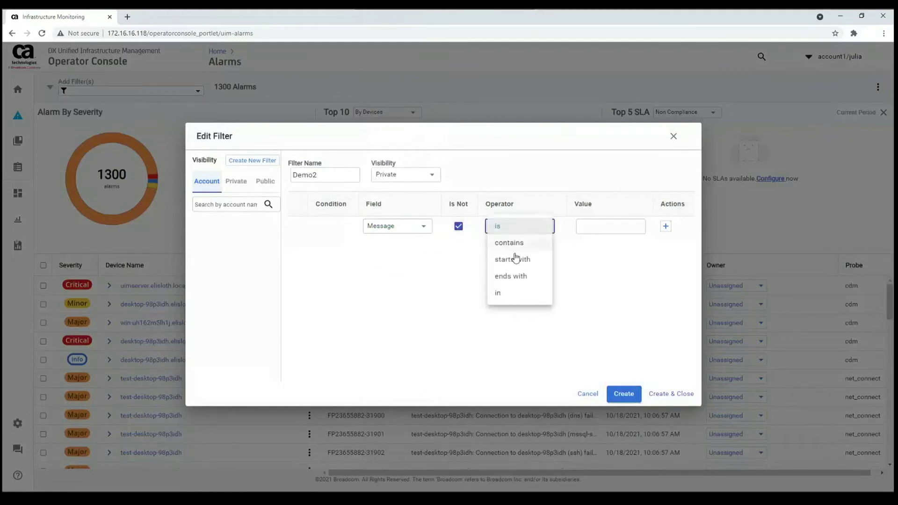
left_click(514, 258)
left_click(458, 227)
left_click(586, 228)
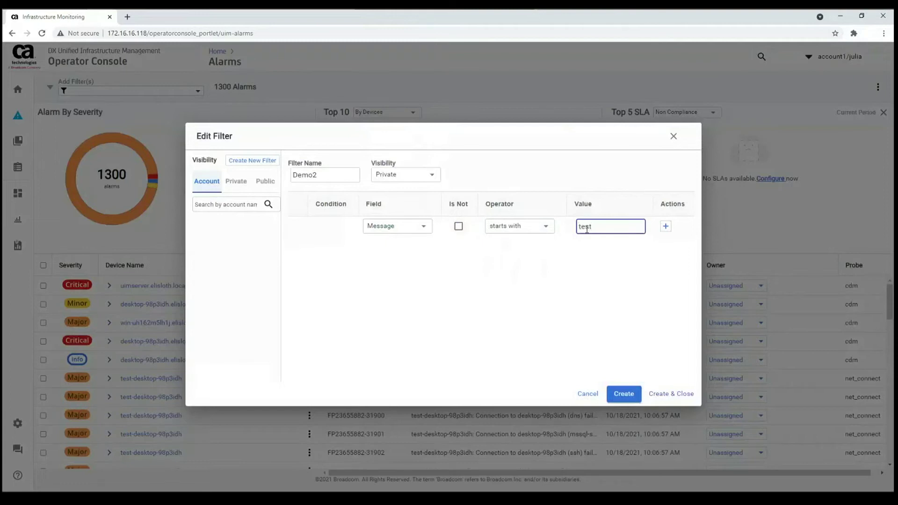
left_click(627, 393)
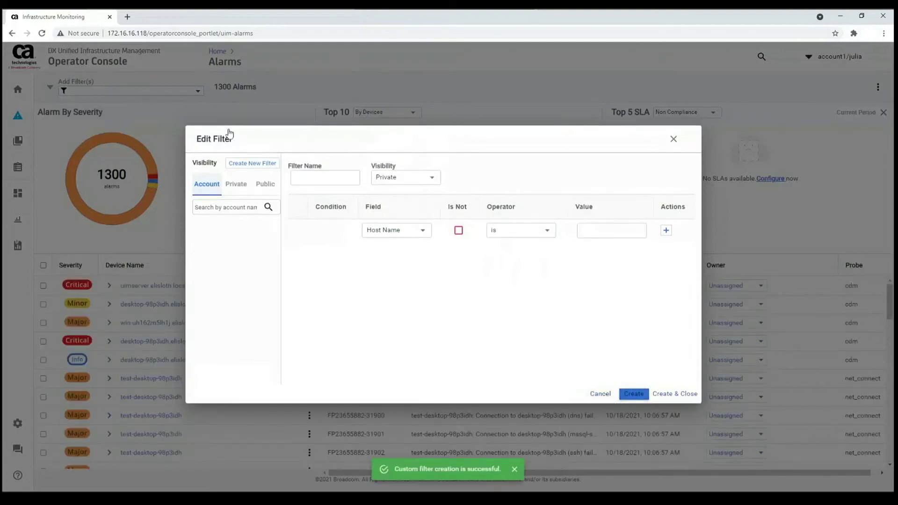
key("Escape")
left_click(131, 90)
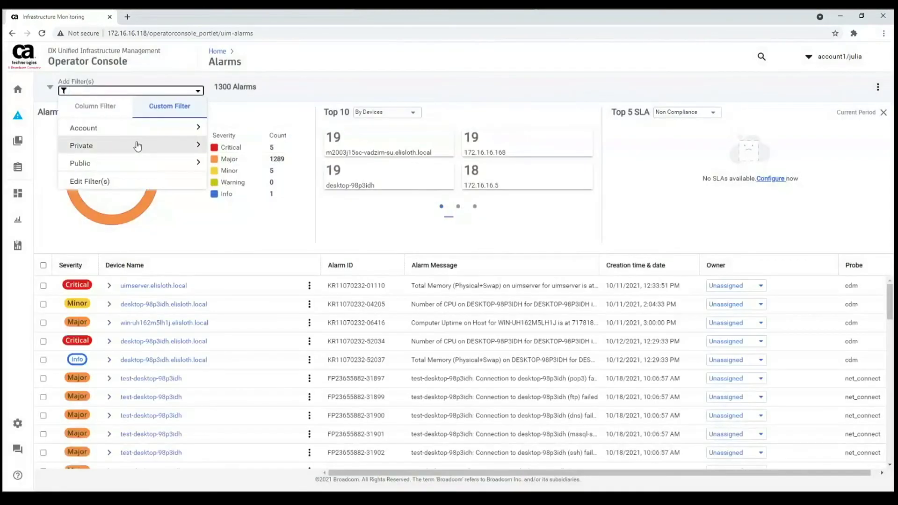
Step: Apply the private Demo2 filter (1131 Major alarms), review the results, then remove it to restore 1300
left_click(137, 145)
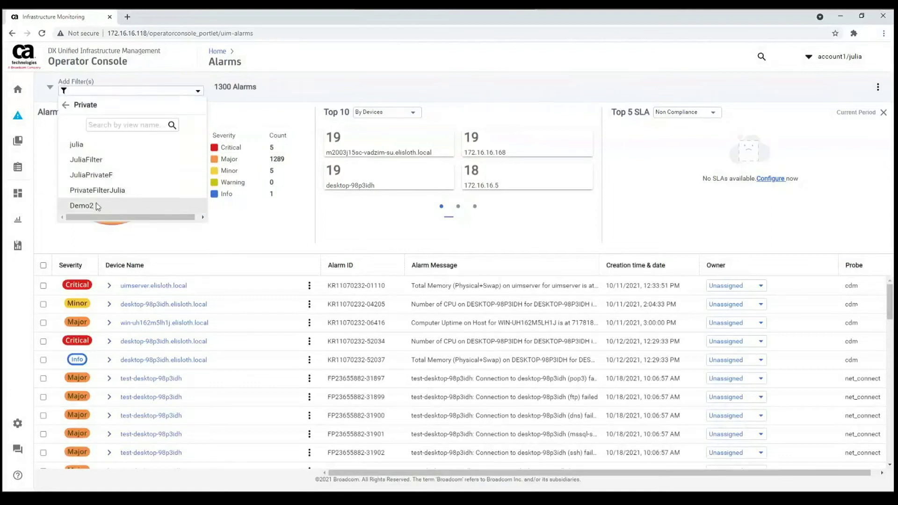
left_click(97, 203)
scroll(430, 352, "down", 5)
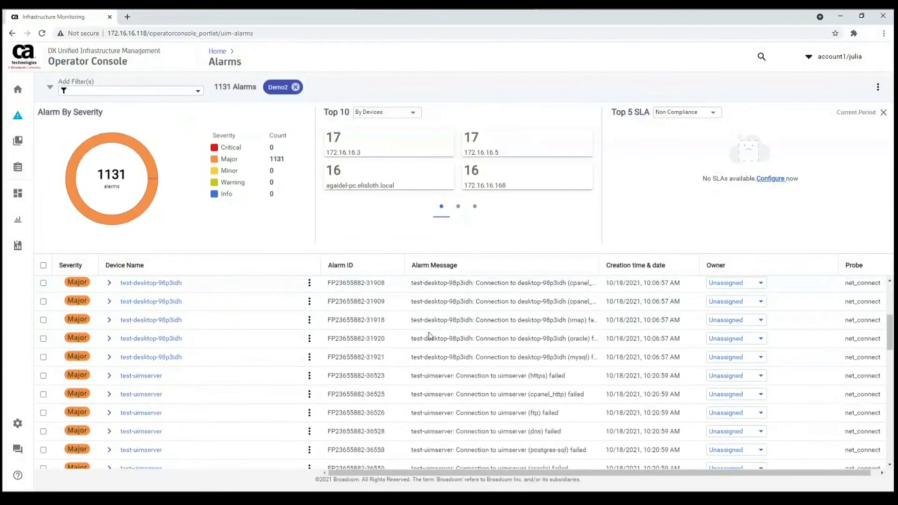
scroll(431, 352, "up", 5)
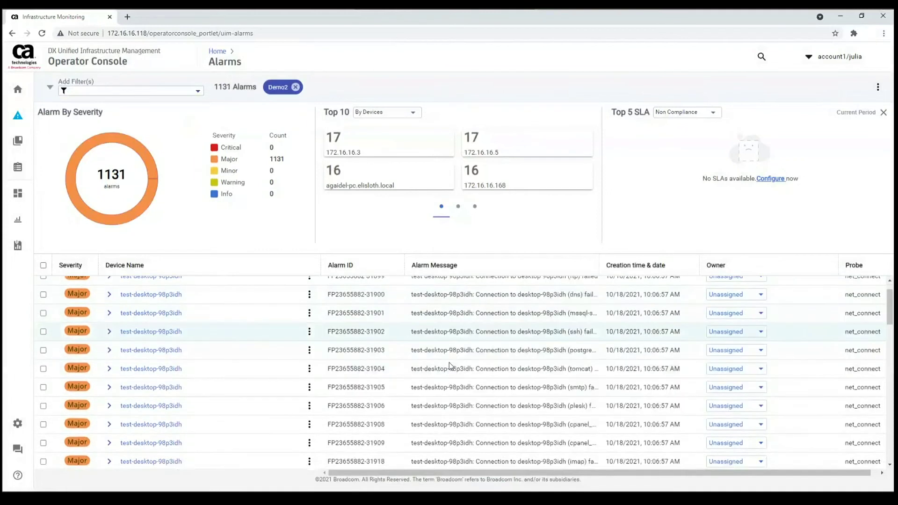
left_click(296, 88)
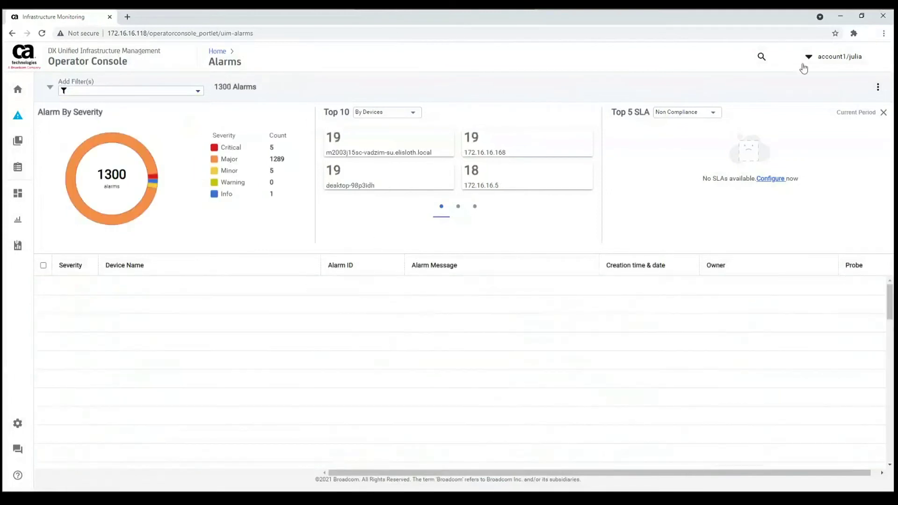
Step: Log out of the account user and sign in with the saved administrator login
left_click(802, 66)
left_click(797, 99)
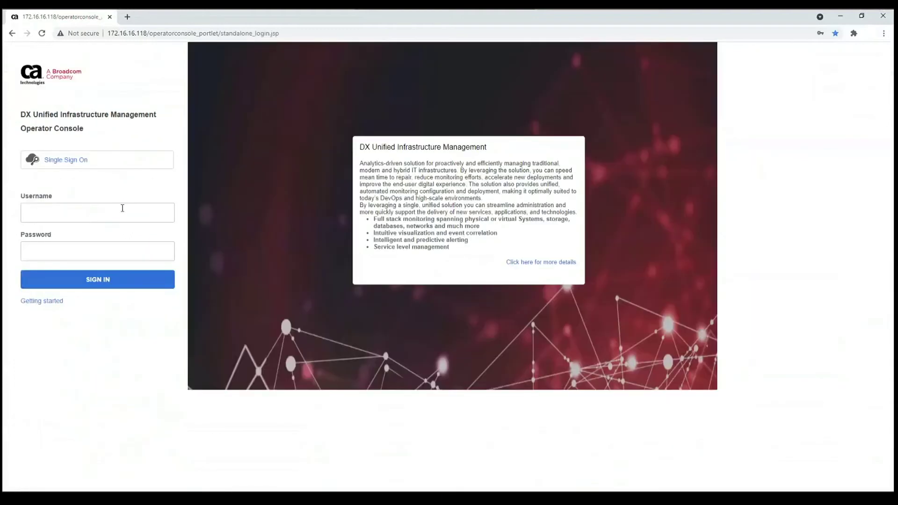
left_click(122, 210)
left_click(77, 262)
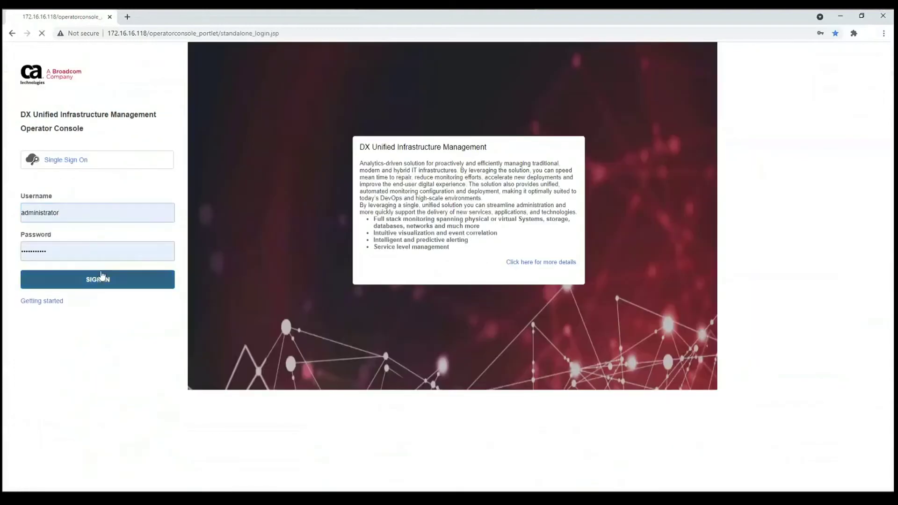
left_click(100, 278)
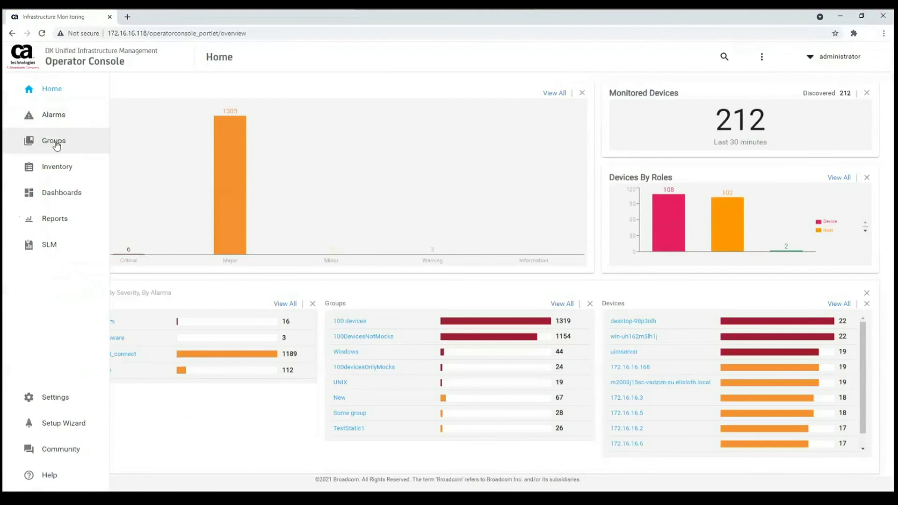
Step: On Alarms, check the Private, Public and Account custom filter lists: Demo1 public, Demo2 absent
left_click(55, 122)
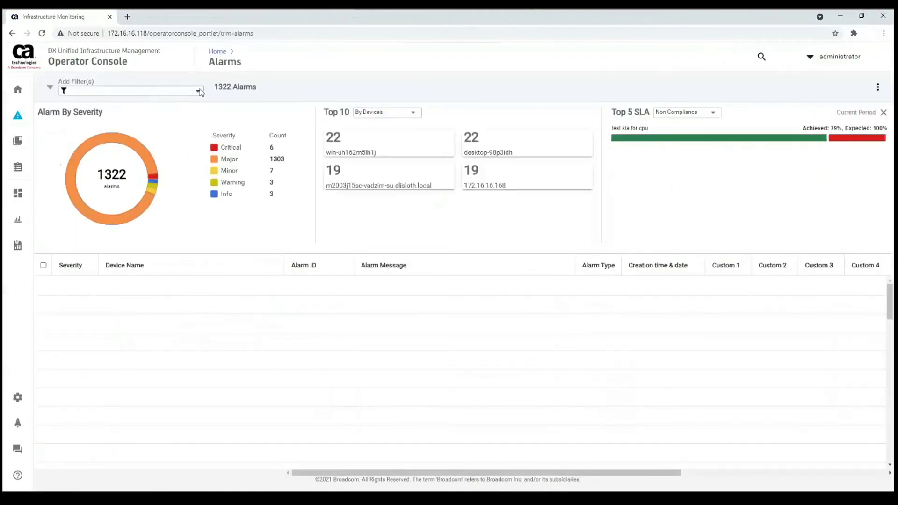
left_click(182, 91)
left_click(191, 145)
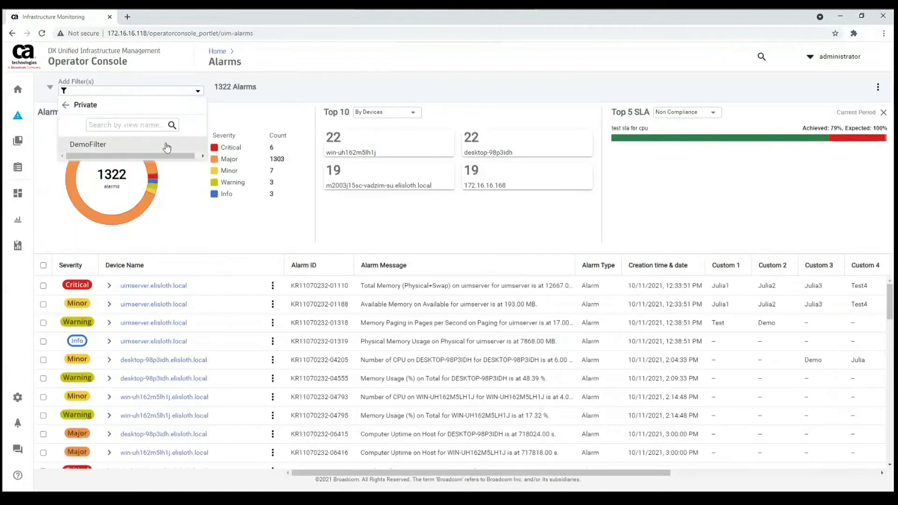
left_click(65, 105)
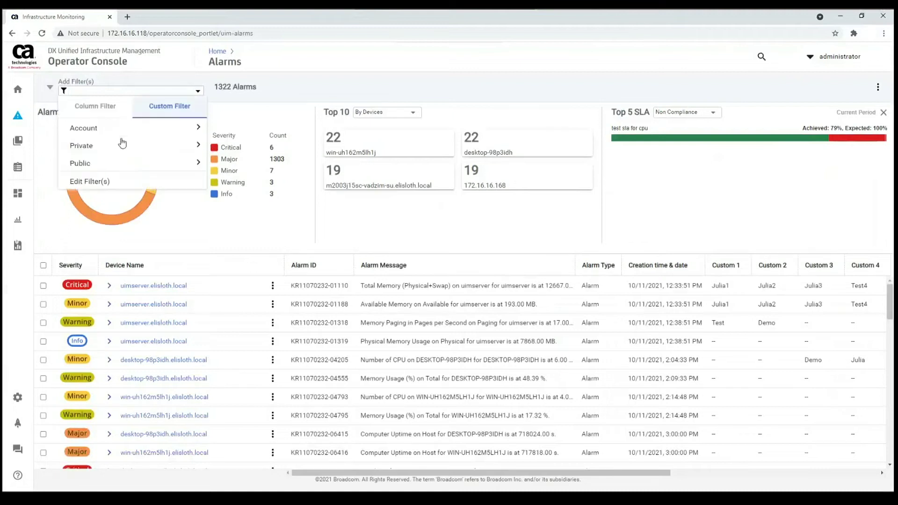
left_click(124, 163)
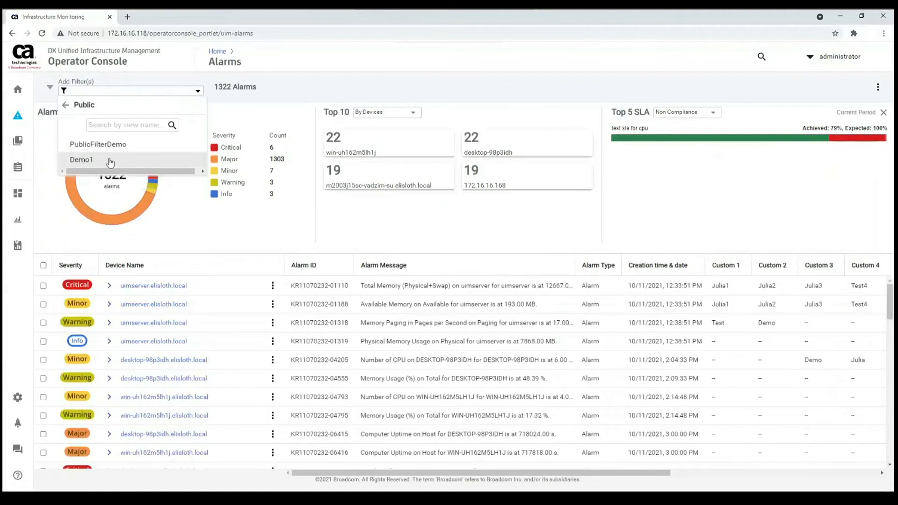
left_click(66, 105)
left_click(100, 125)
left_click(66, 104)
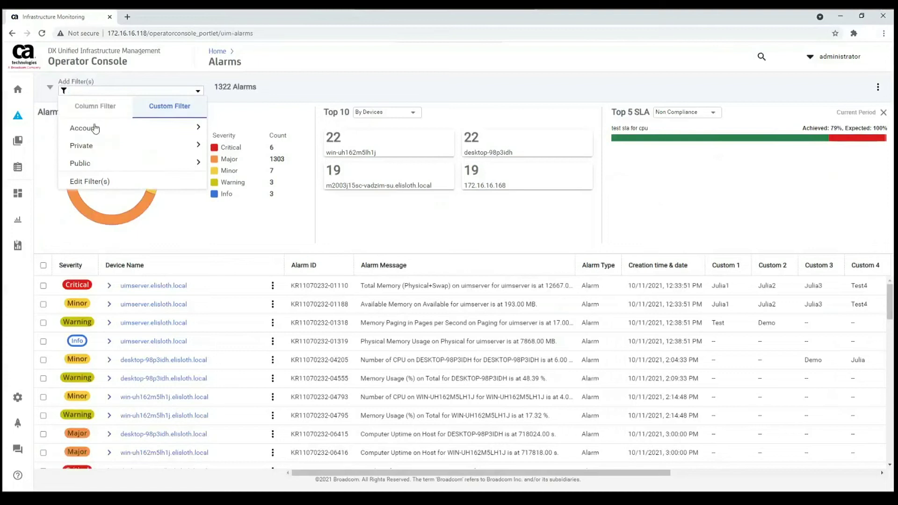
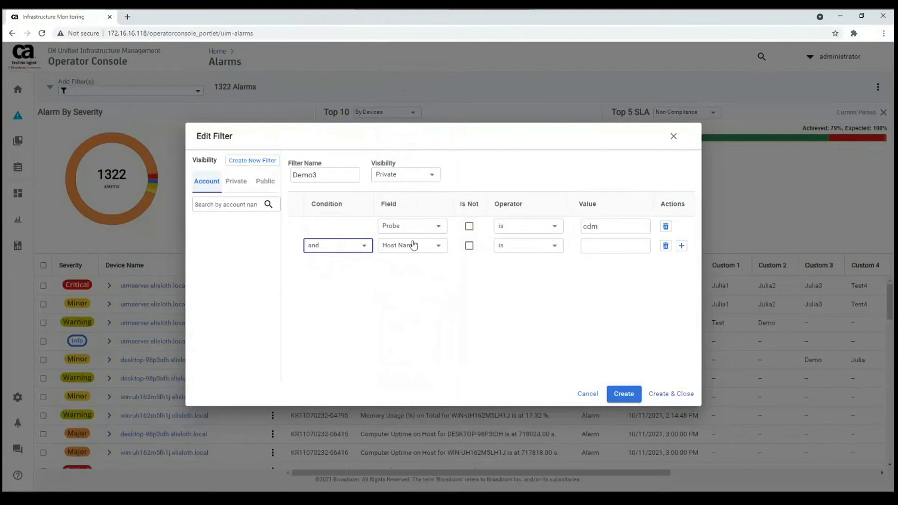
Step: Make the second rule 'or Message starts with test' and create the Demo3 filter
left_click(335, 246)
left_click(335, 264)
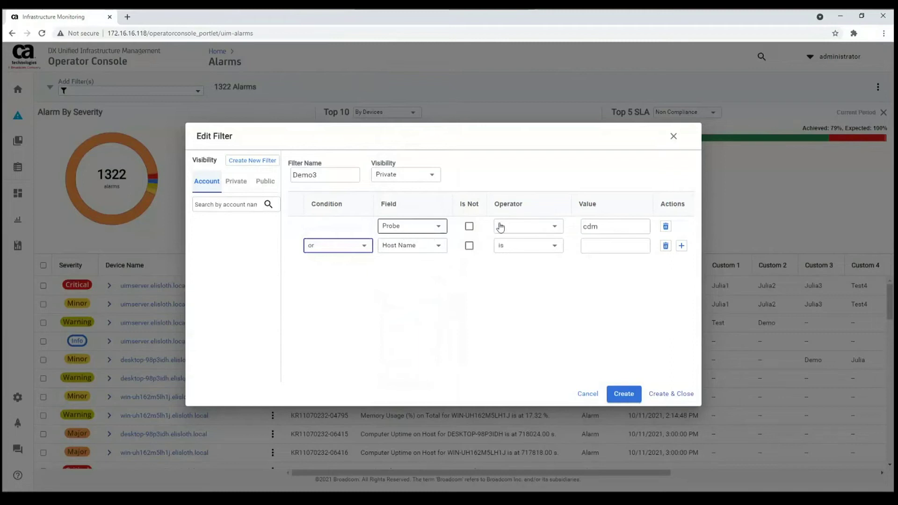
left_click(405, 254)
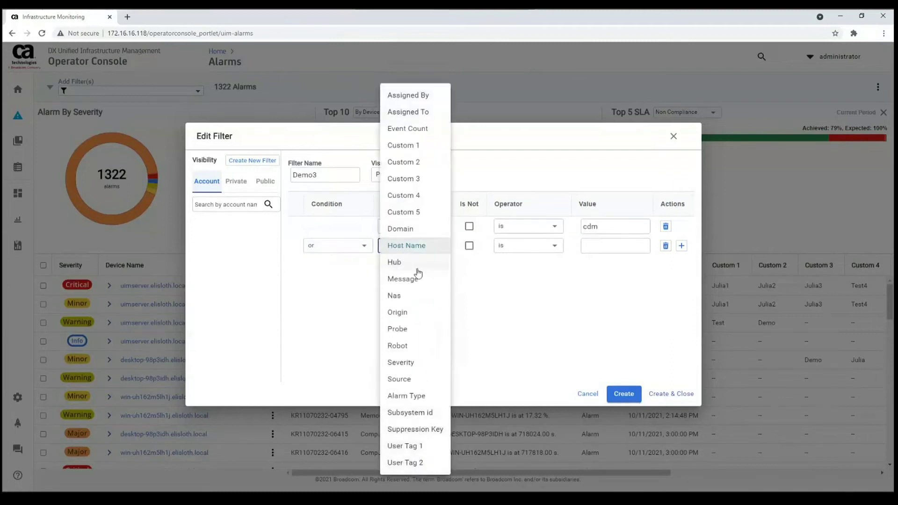
left_click(403, 279)
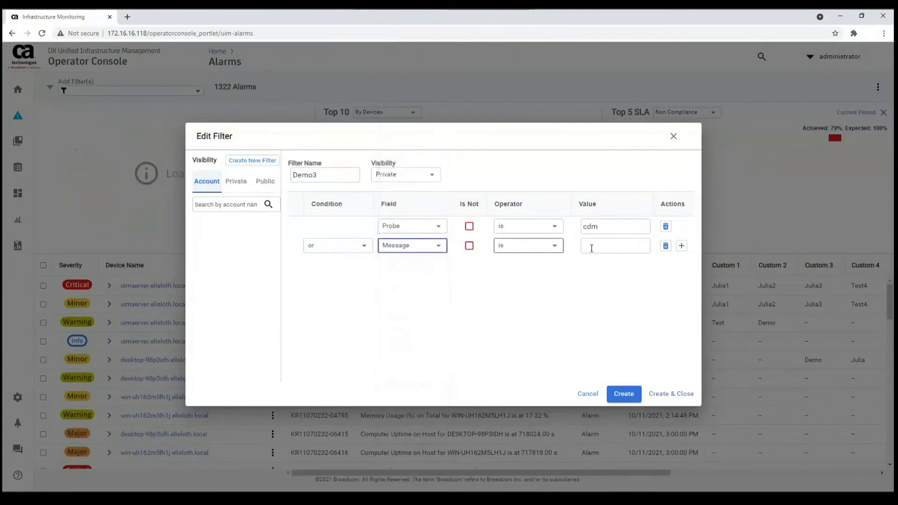
left_click(513, 247)
left_click(525, 279)
left_click(609, 244)
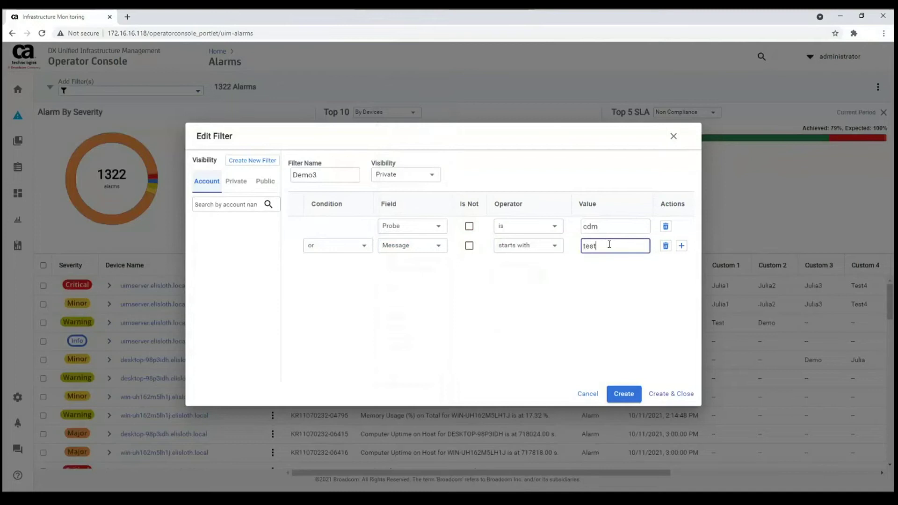
left_click(625, 395)
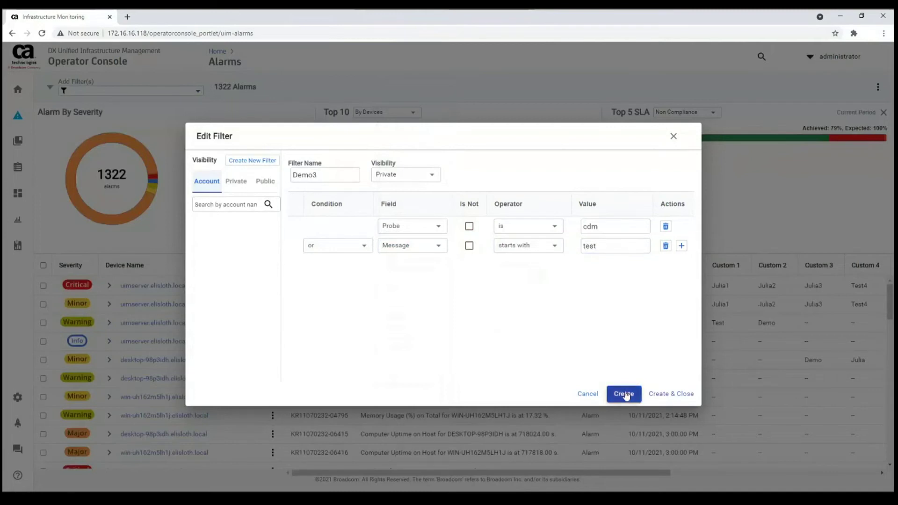
left_click(598, 394)
Step: Apply the private Demo3 filter to the alarm list, showing 1147 alarms
left_click(197, 91)
left_click(166, 144)
left_click(81, 160)
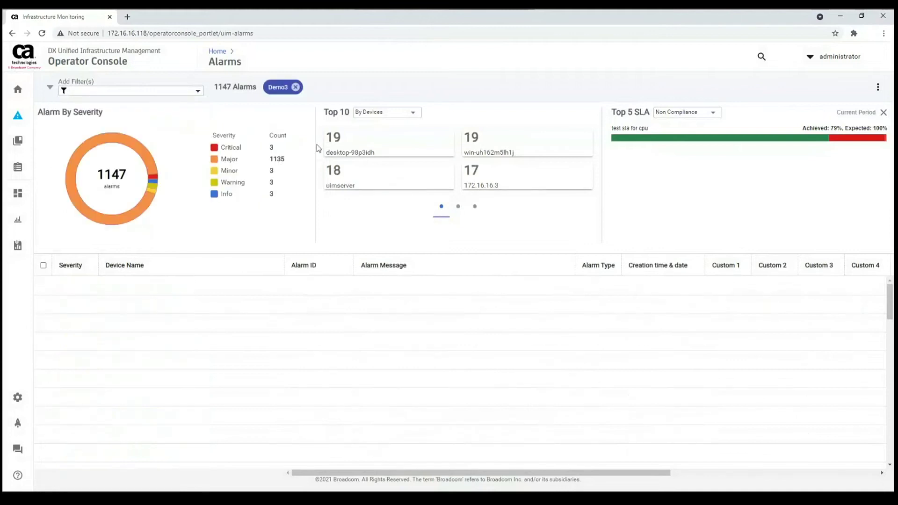
left_click_drag(597, 472, 618, 460)
scroll(508, 437, "left", 2)
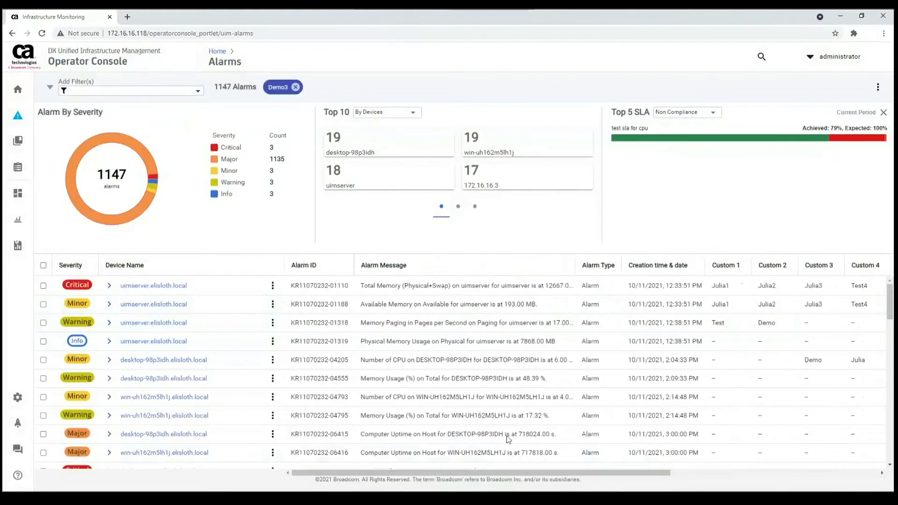
scroll(489, 412, "down", 15)
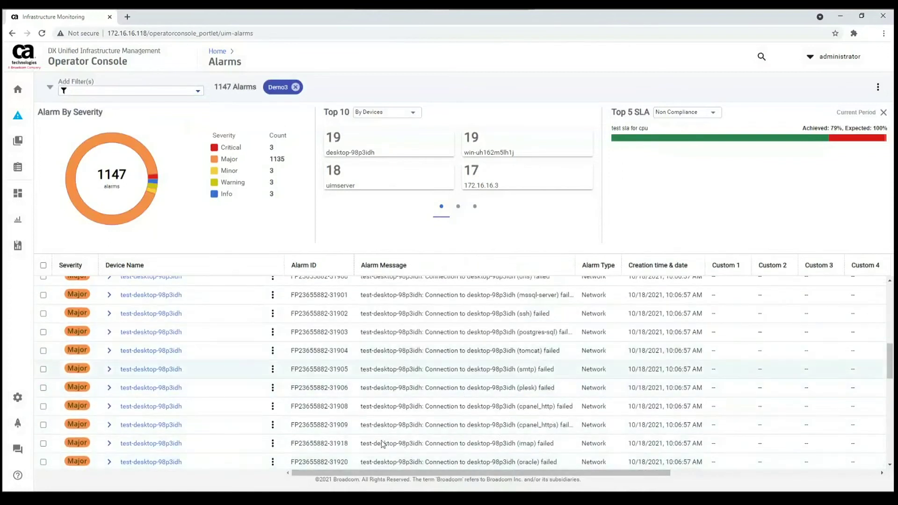
left_click_drag(417, 473, 815, 366)
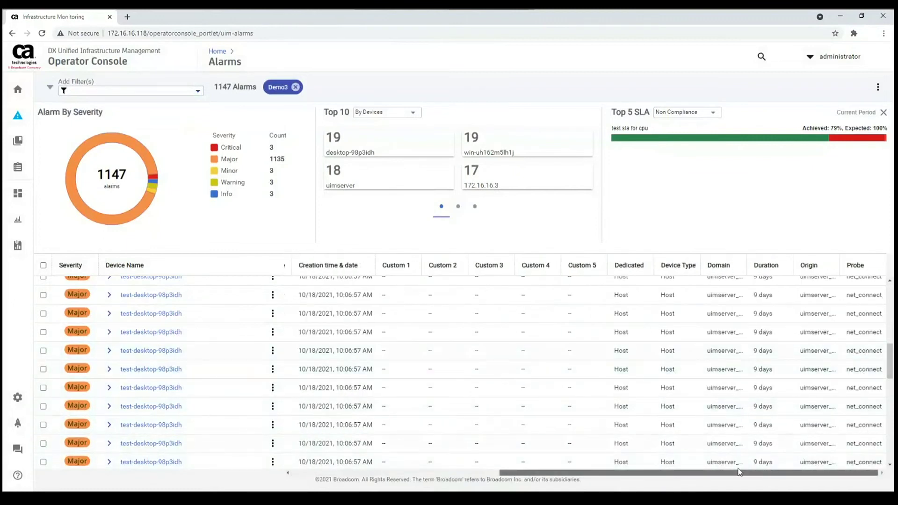
scroll(769, 472, "left", 7)
scroll(804, 467, "right", 7)
scroll(771, 467, "left", 5)
scroll(445, 407, "up", 5)
scroll(454, 406, "up", 2)
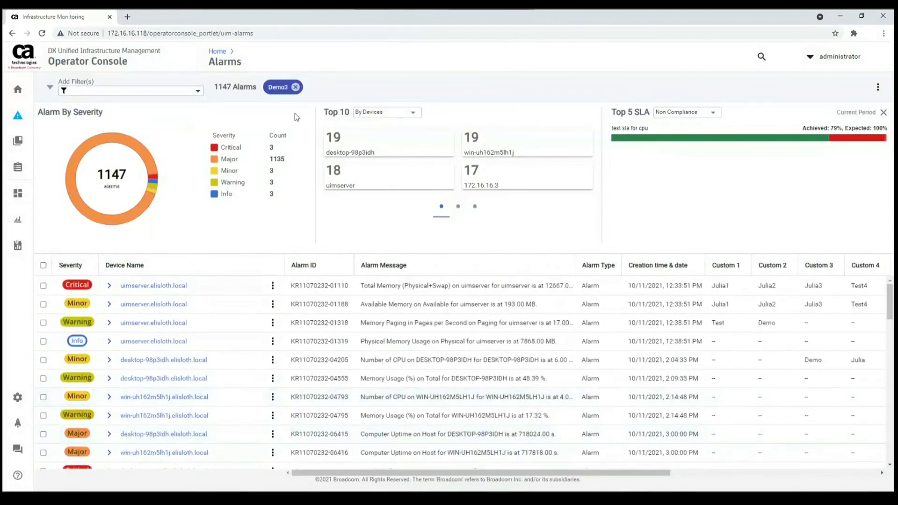
Step: Remove the Demo3 filter chip and open the Account Admin settings page
left_click(295, 87)
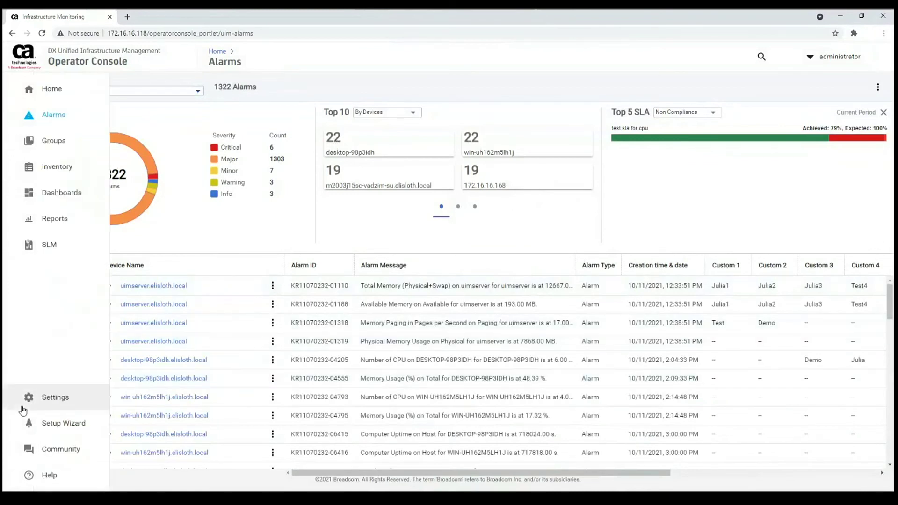
mouse_move(52, 421)
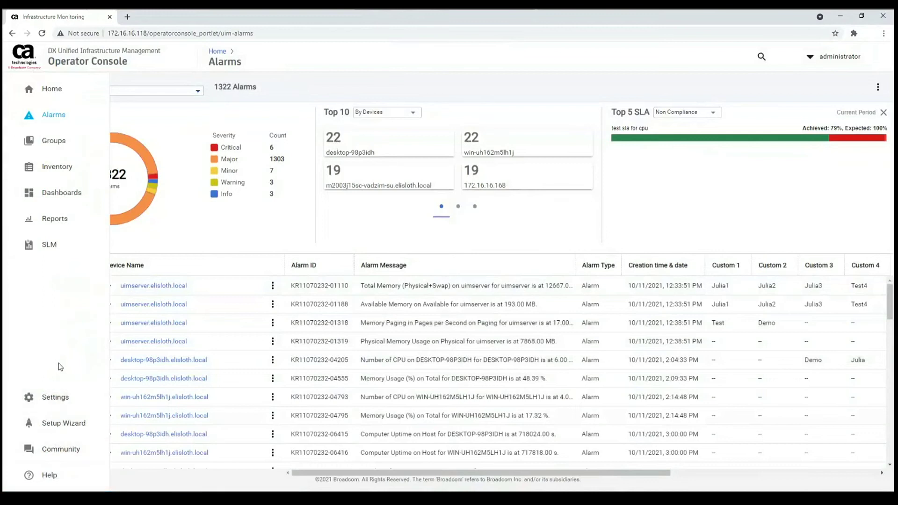
left_click(54, 402)
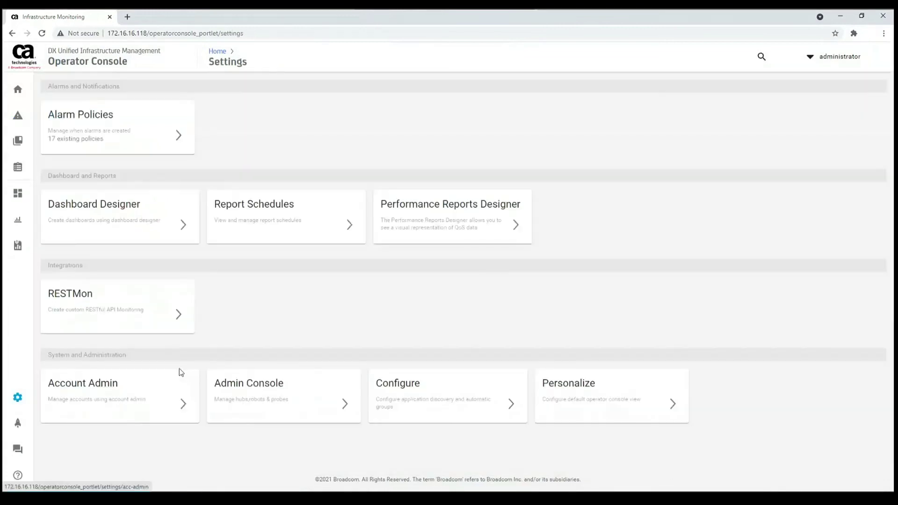
left_click(160, 393)
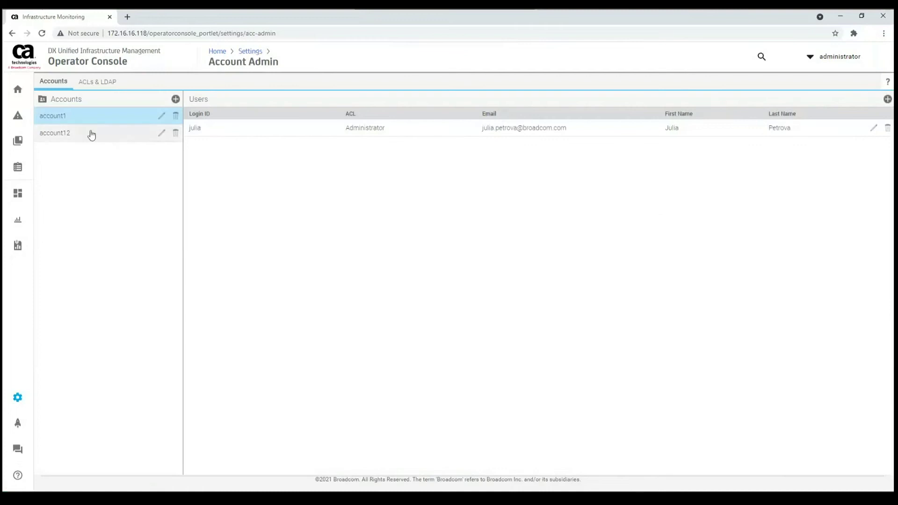
Step: Start a new user for the account with a login ID, password and the Operator ACL
left_click(887, 99)
left_click(258, 124)
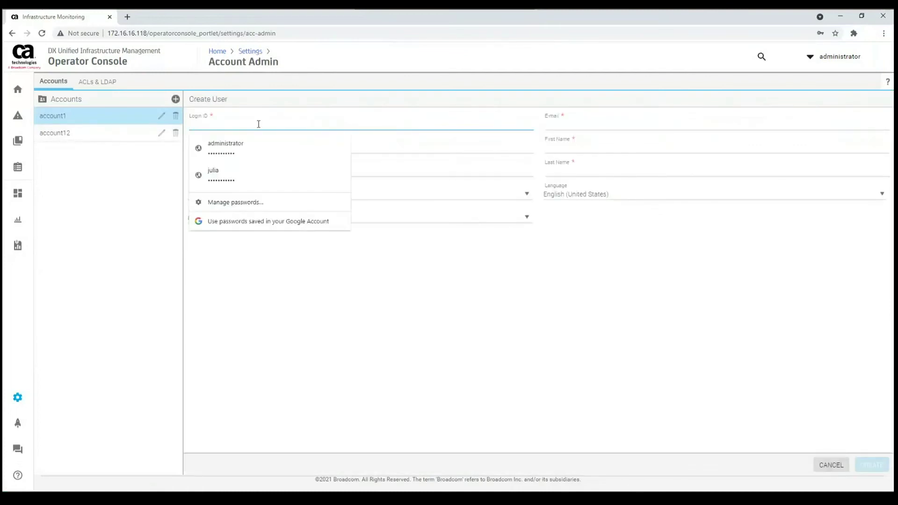
type("jul")
key("BackSpace")
key("BackSpace")
key("BackSpace")
type("de")
left_click(236, 143)
type("**********")
left_click(240, 171)
type("***********")
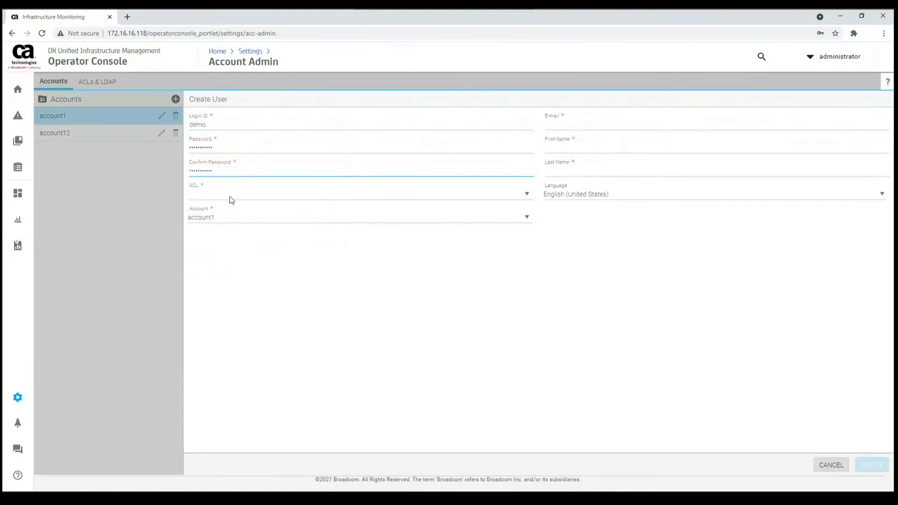
left_click(229, 195)
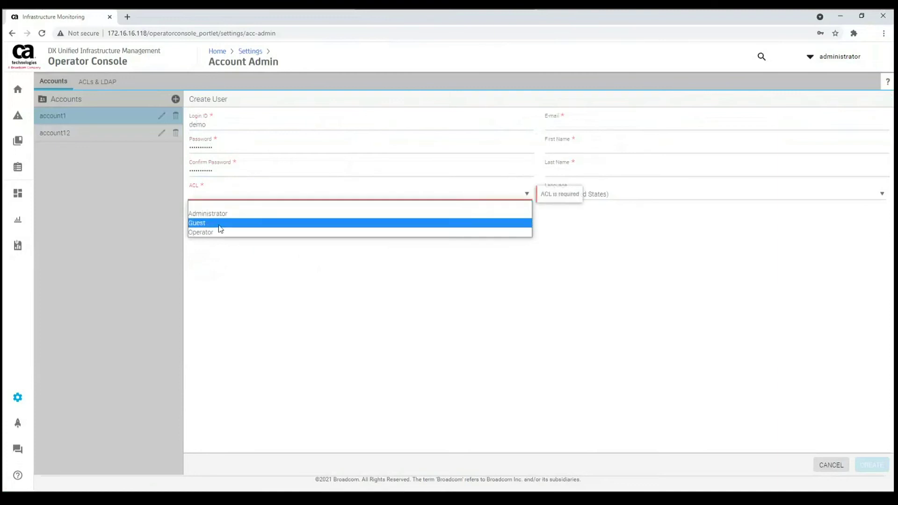
left_click(226, 214)
left_click(226, 207)
left_click(220, 231)
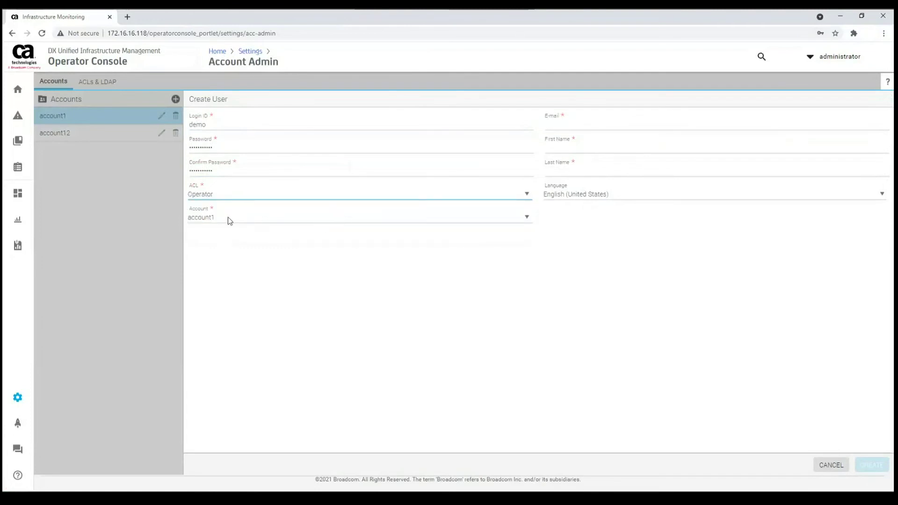
Step: Fill in the new user's e-mail address, first and last name, and create the user
left_click(565, 127)
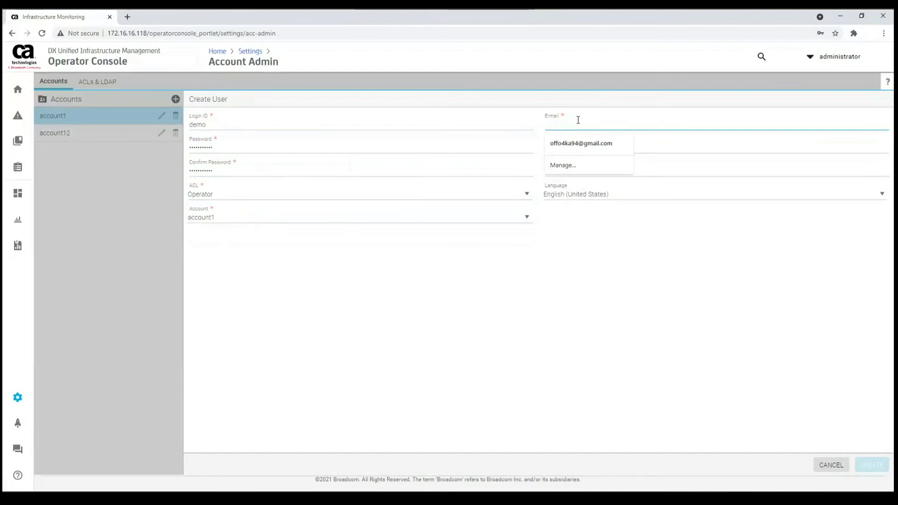
left_click(550, 150)
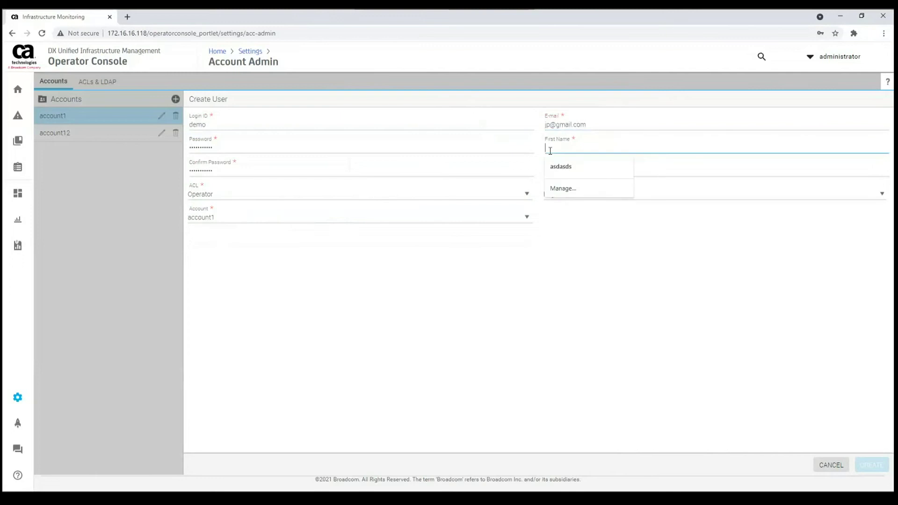
type("user")
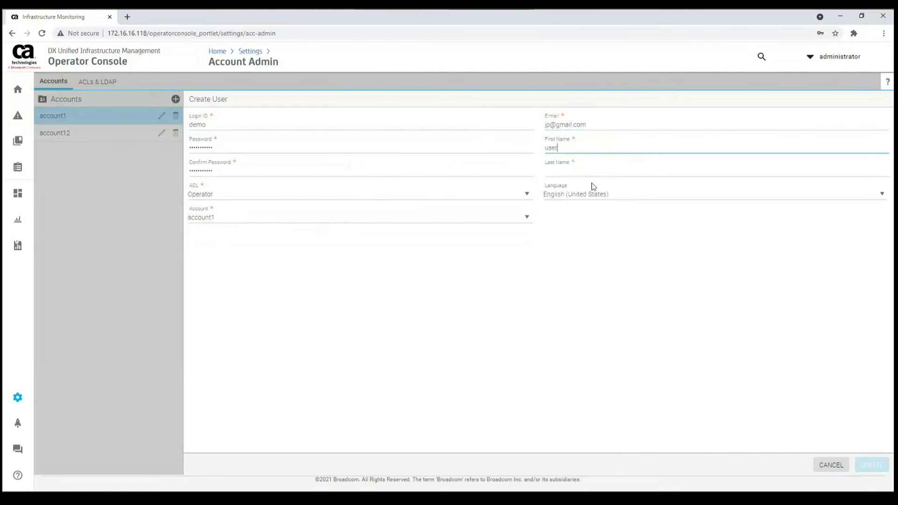
left_click(584, 169)
type("demo")
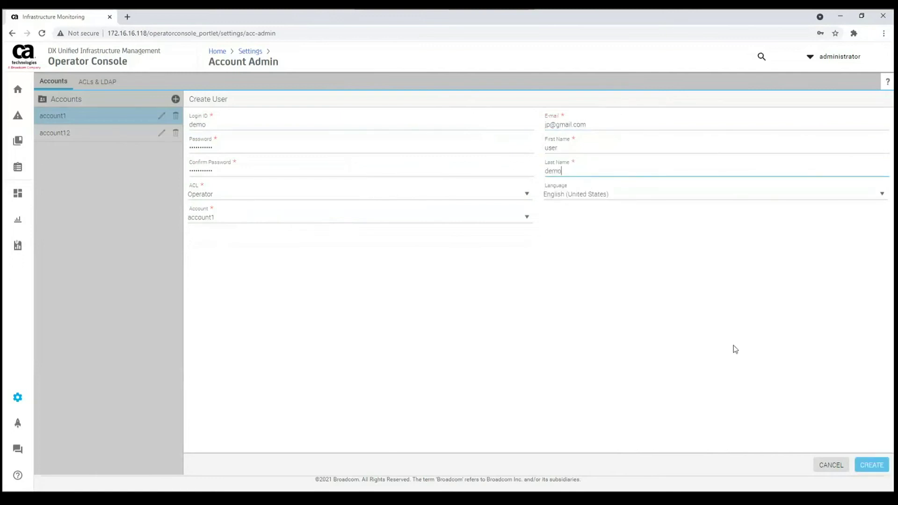
left_click(871, 465)
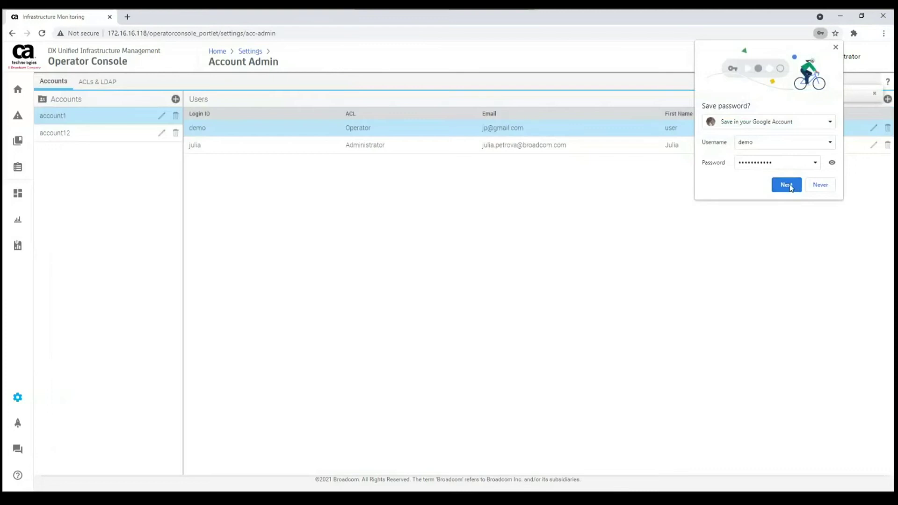
Step: Decline the browser's offer to save the new user's password
left_click(788, 185)
left_click(565, 46)
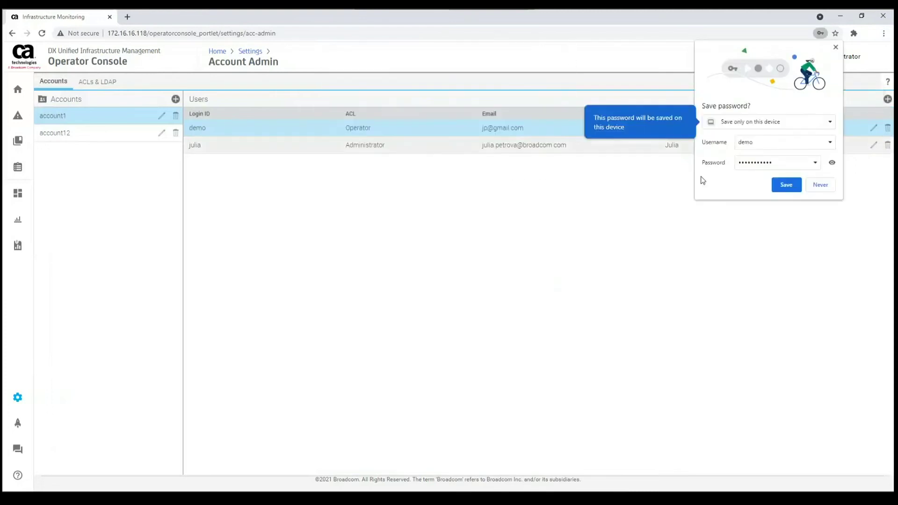
left_click(821, 185)
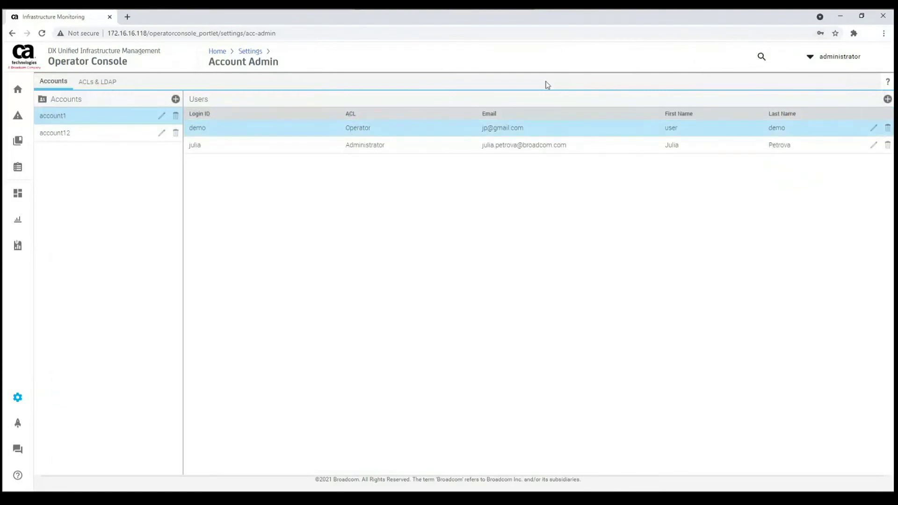
Step: Log out and sign in as the demo user to review its 1300 alarms
left_click(819, 61)
left_click(785, 64)
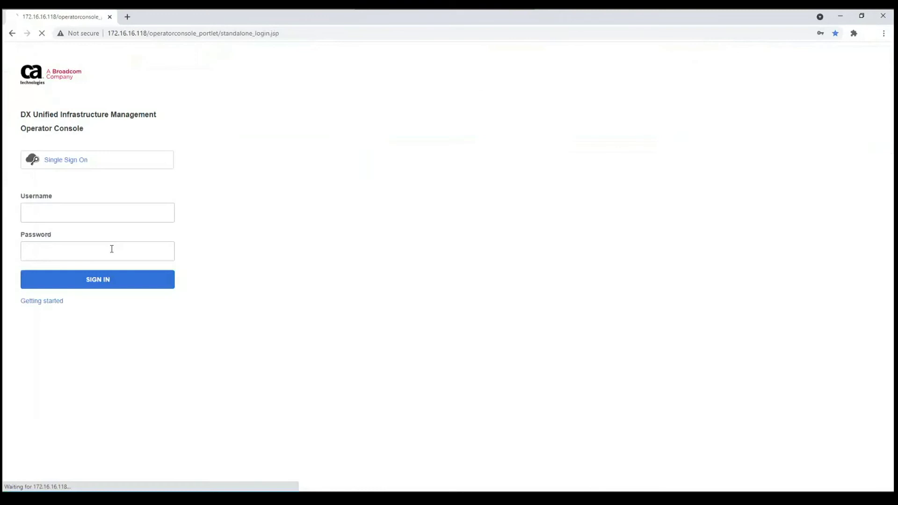
left_click(98, 214)
type("demo")
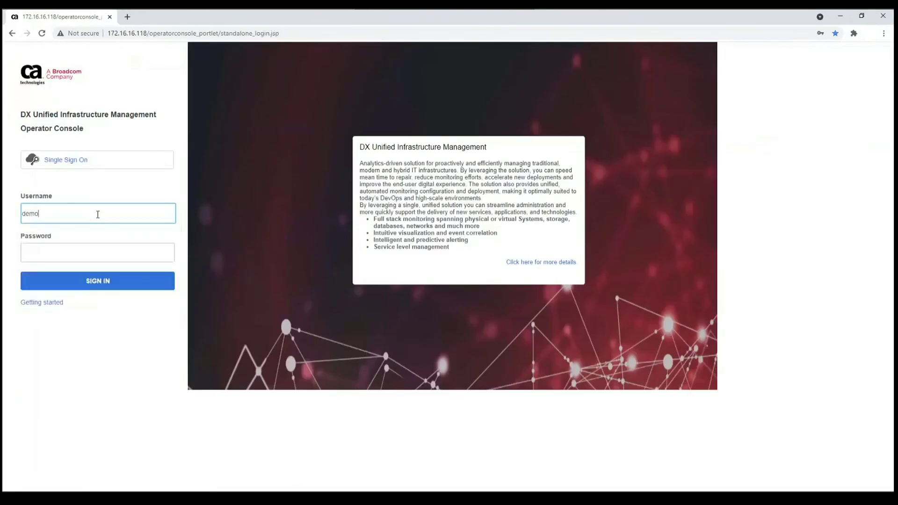
left_click(109, 252)
type("••")
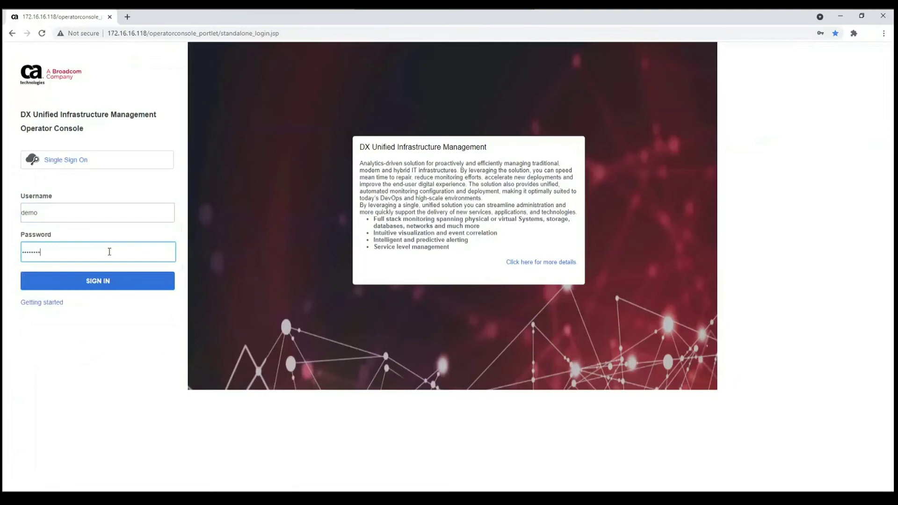
left_click(120, 285)
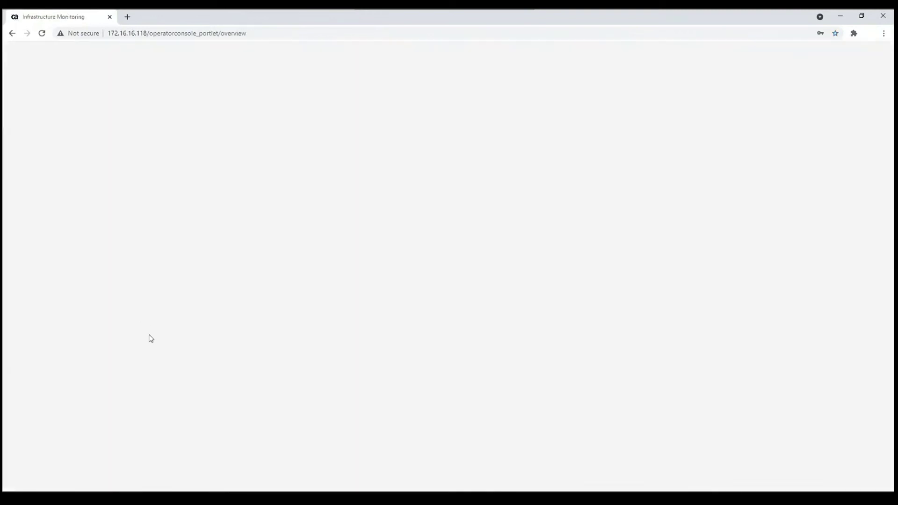
left_click(53, 120)
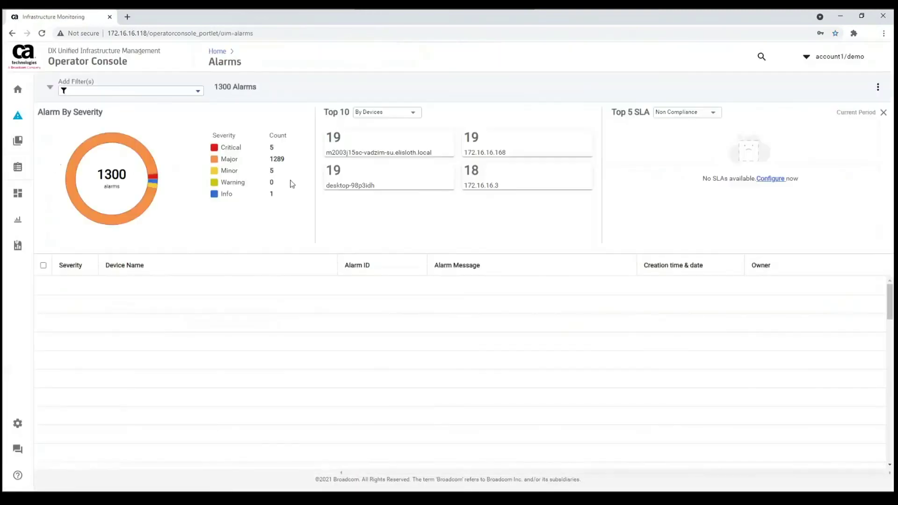
Step: Log out the demo user and sign back in with the saved administrator login
left_click(841, 56)
left_click(811, 100)
left_click(44, 214)
left_click(97, 268)
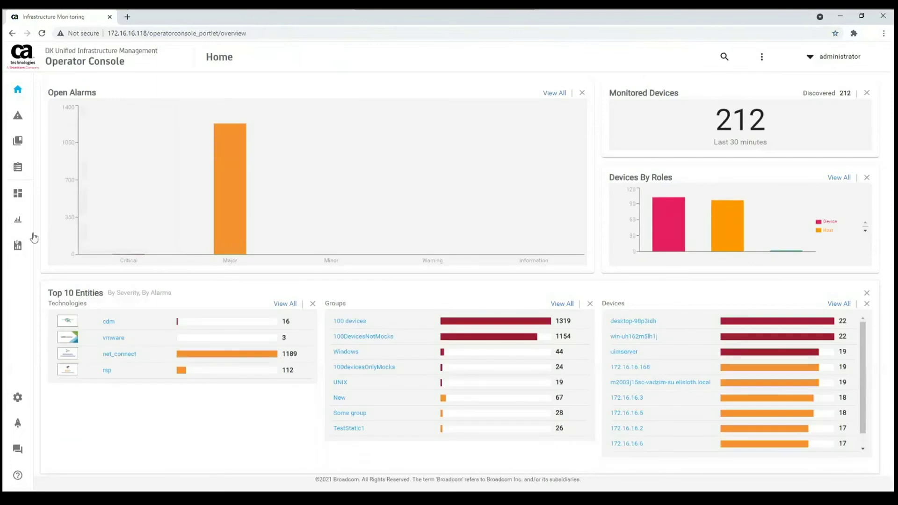
Step: Open the Administrator ACL's alarm filters under ACLs & LDAP, discarding a trial rule
mouse_move(45, 387)
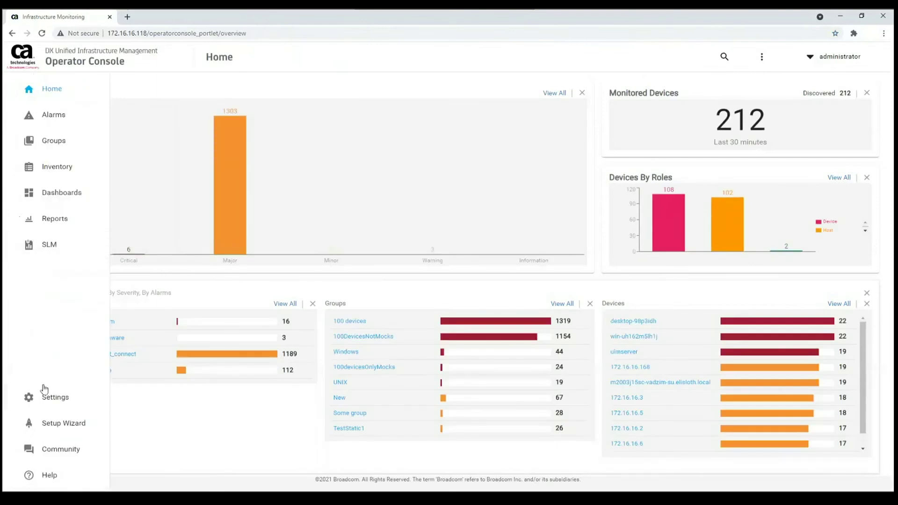
left_click(77, 410)
left_click(138, 394)
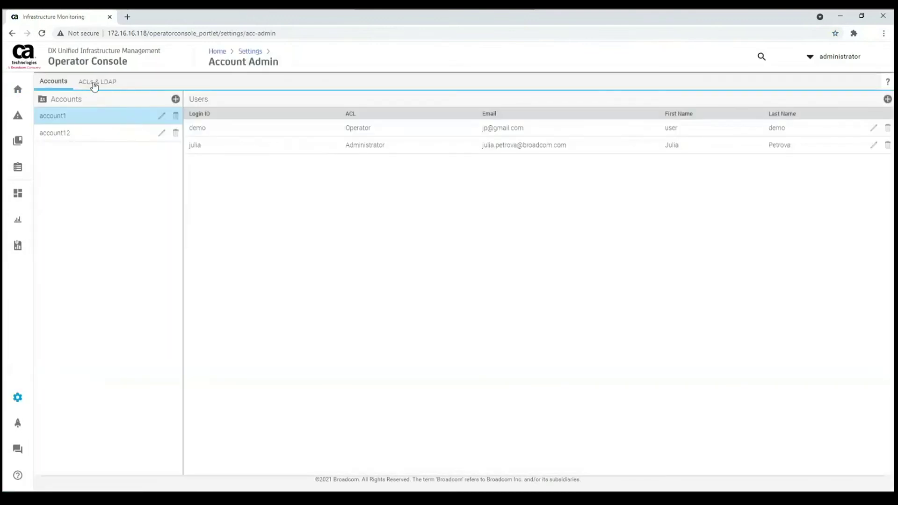
left_click(95, 83)
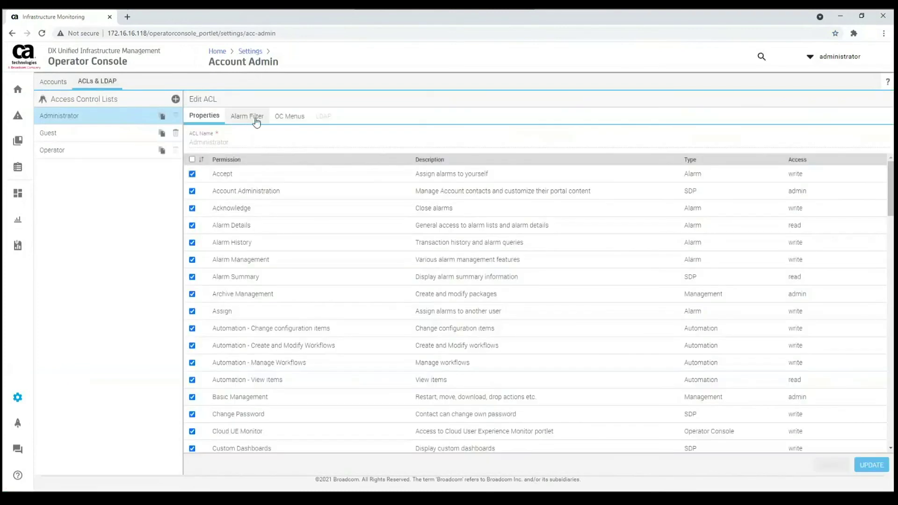
left_click(249, 117)
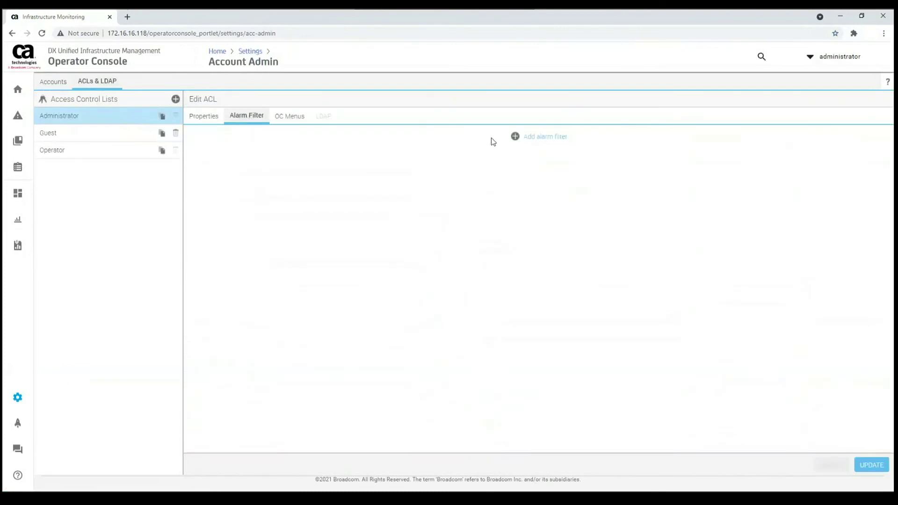
left_click(519, 138)
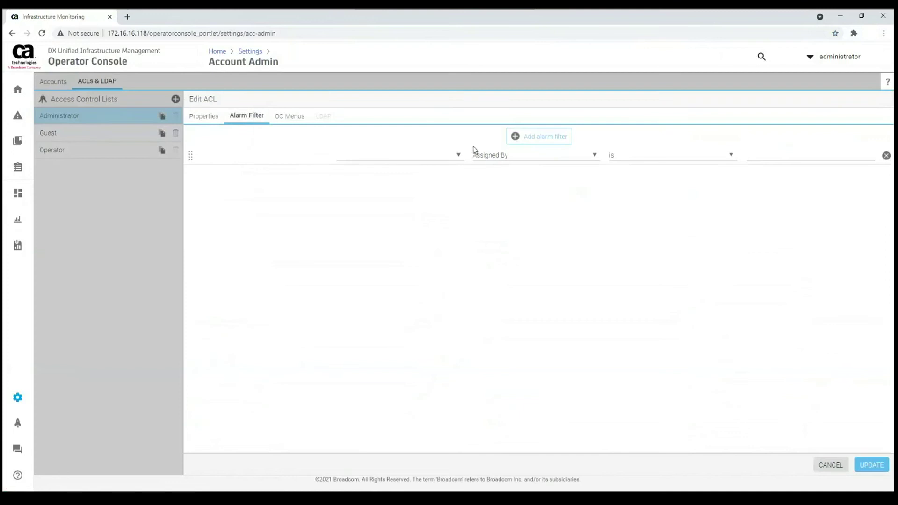
left_click(831, 465)
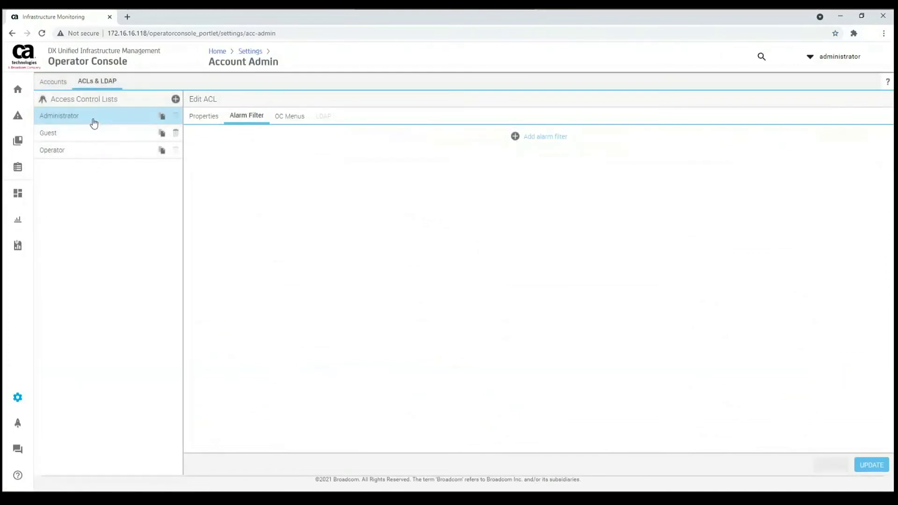
Step: Check which ACL each user has, then open the Operator ACL's alarm filters
left_click(66, 150)
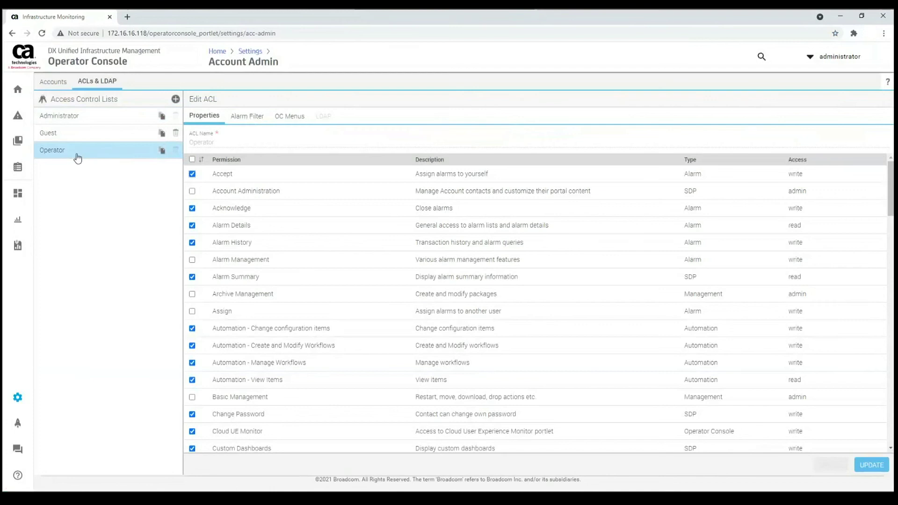
left_click(60, 83)
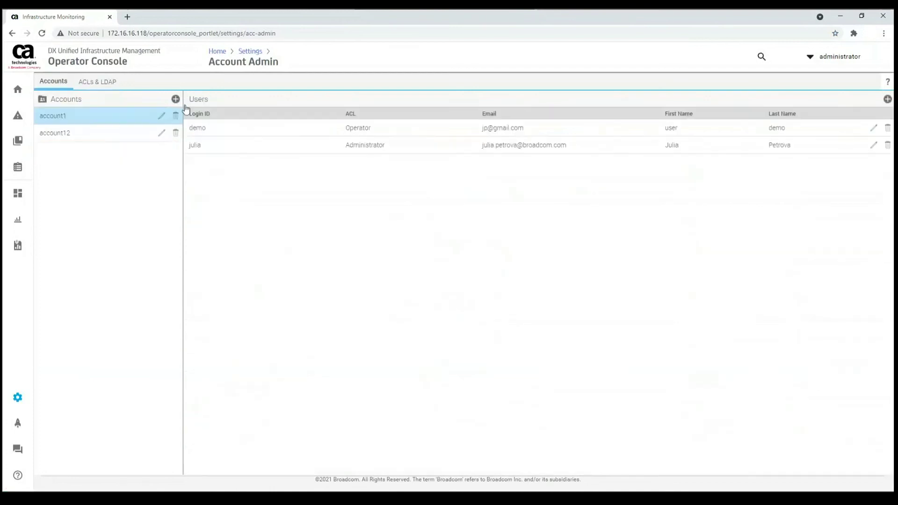
left_click(95, 81)
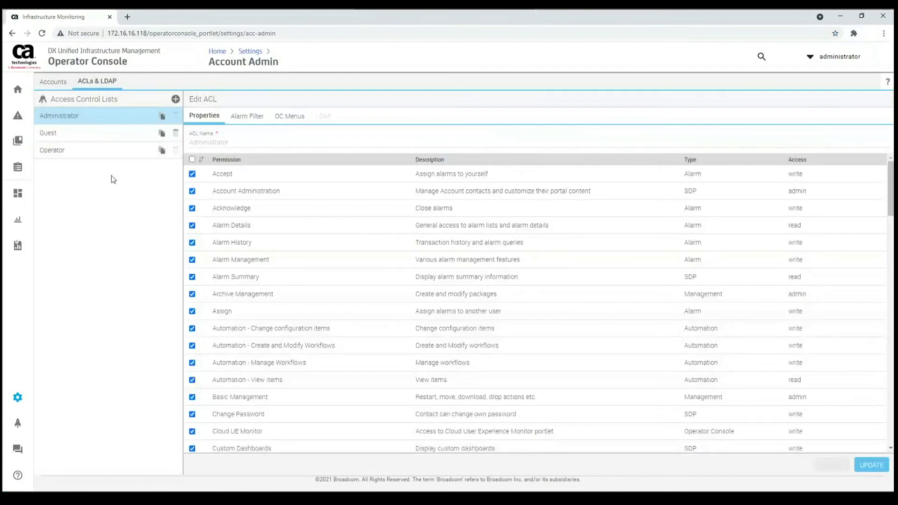
left_click(104, 156)
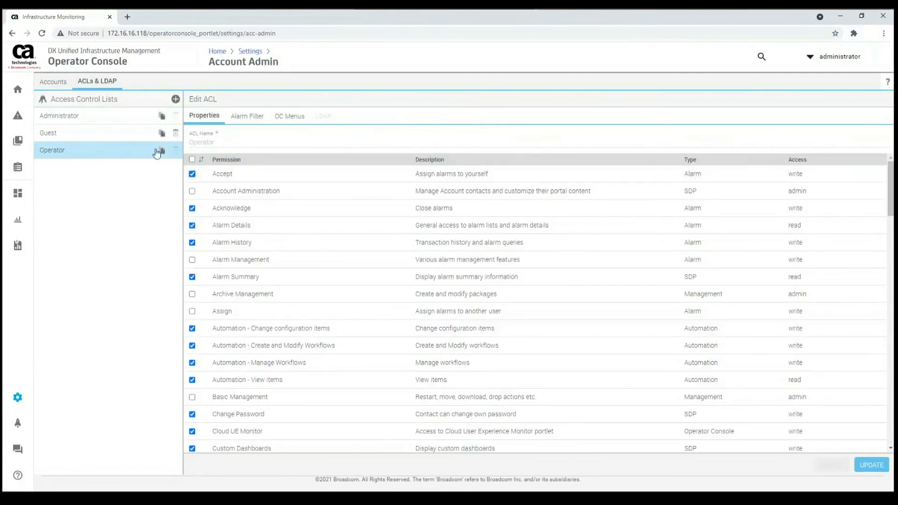
left_click(260, 120)
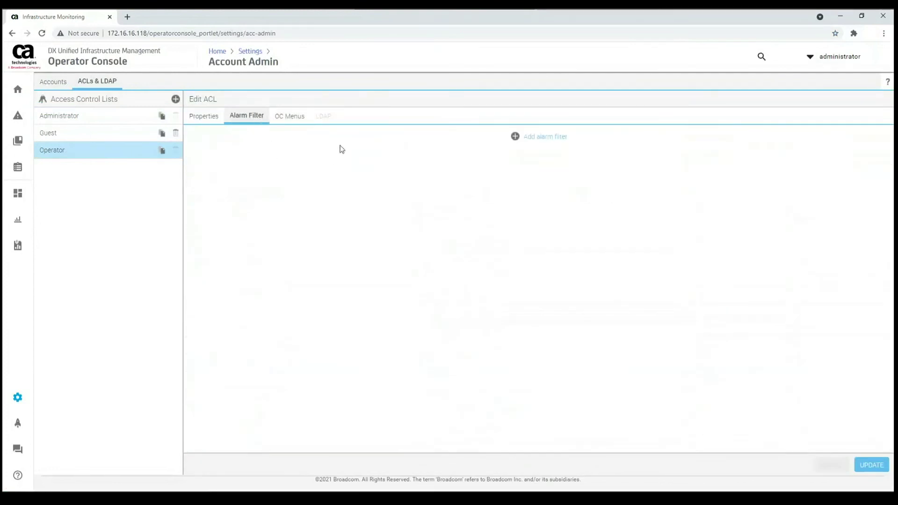
Step: Add the rule 'not Probe is cdm' to the Operator ACL and update it
left_click(537, 137)
left_click(421, 157)
left_click(399, 174)
left_click(501, 158)
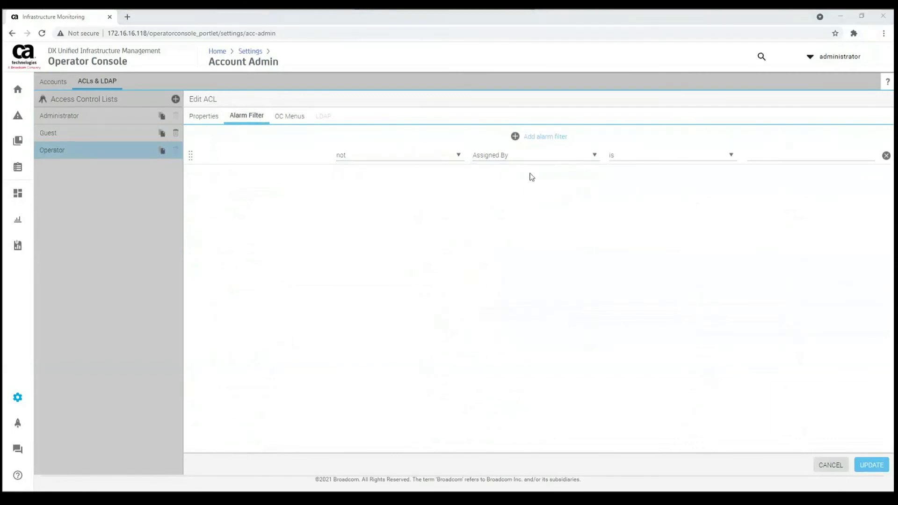
left_click(515, 160)
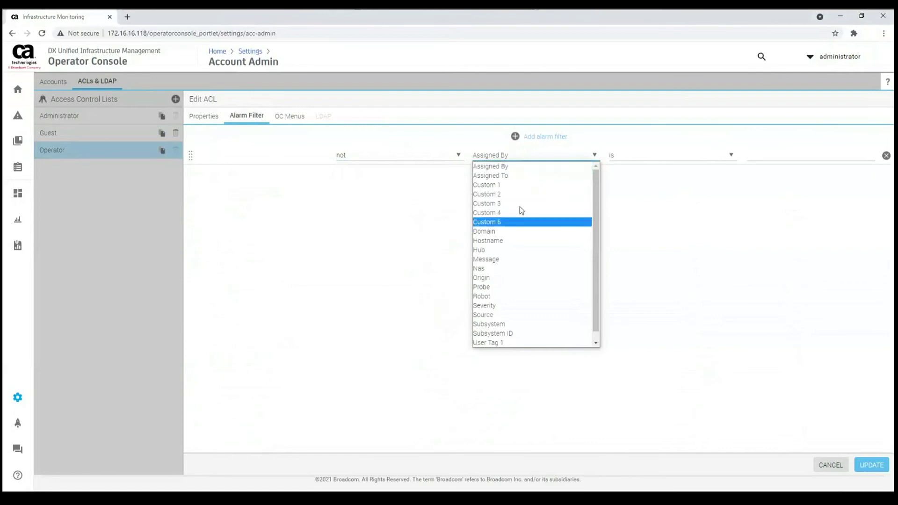
left_click(489, 288)
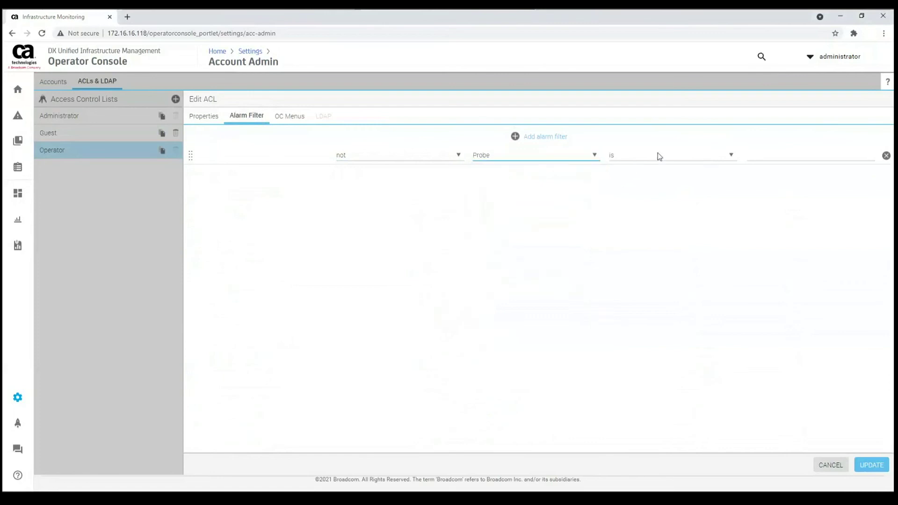
left_click(766, 155)
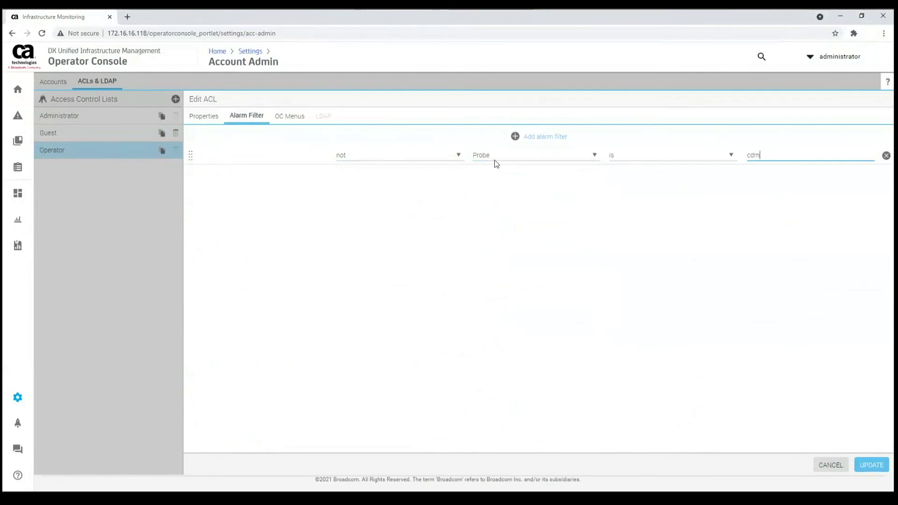
left_click(865, 467)
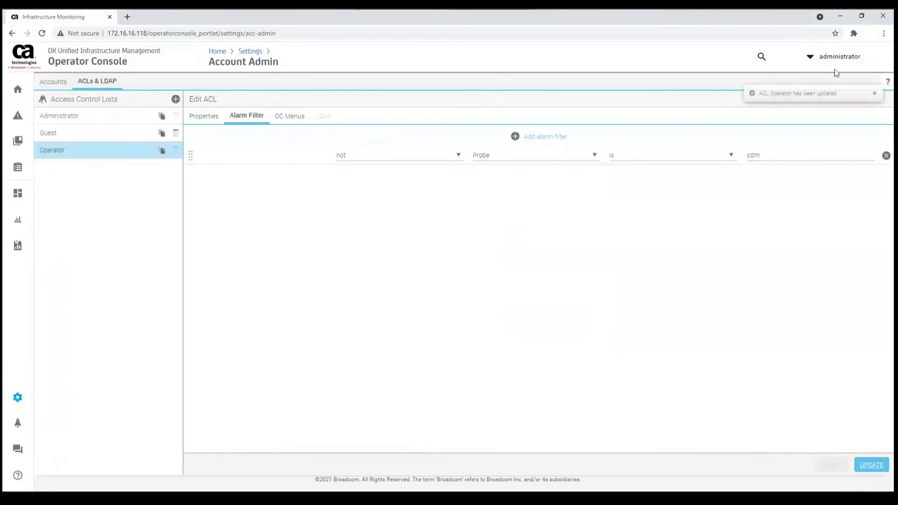
left_click(825, 57)
Step: Sign out the administrator and sign in as the demo user
left_click(790, 61)
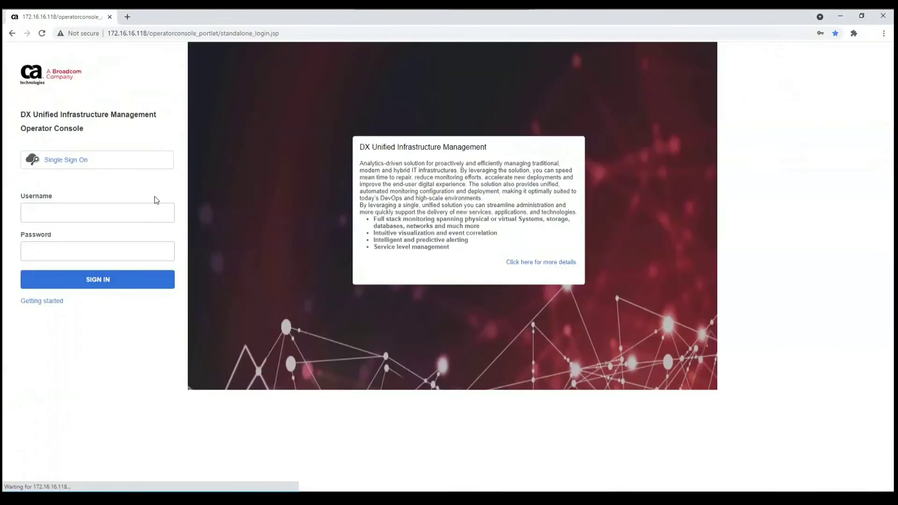
left_click(87, 214)
type("d")
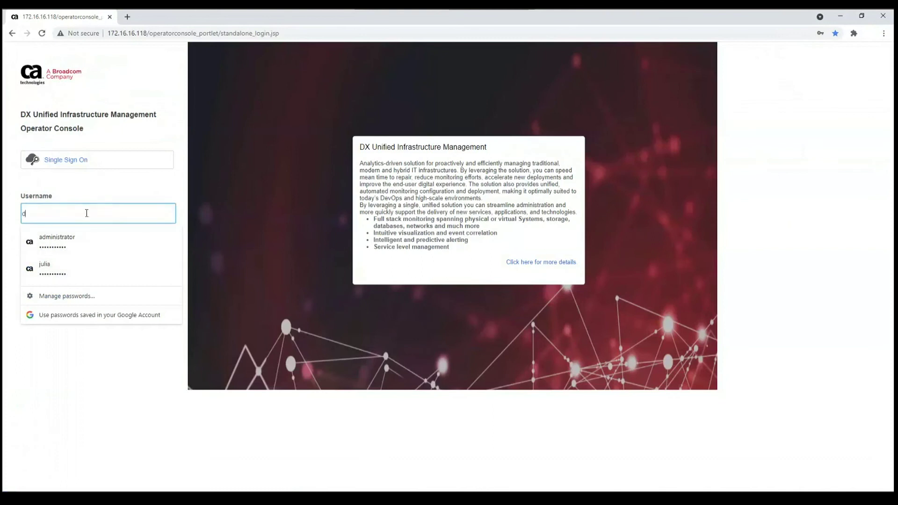
type("emo")
left_click(83, 249)
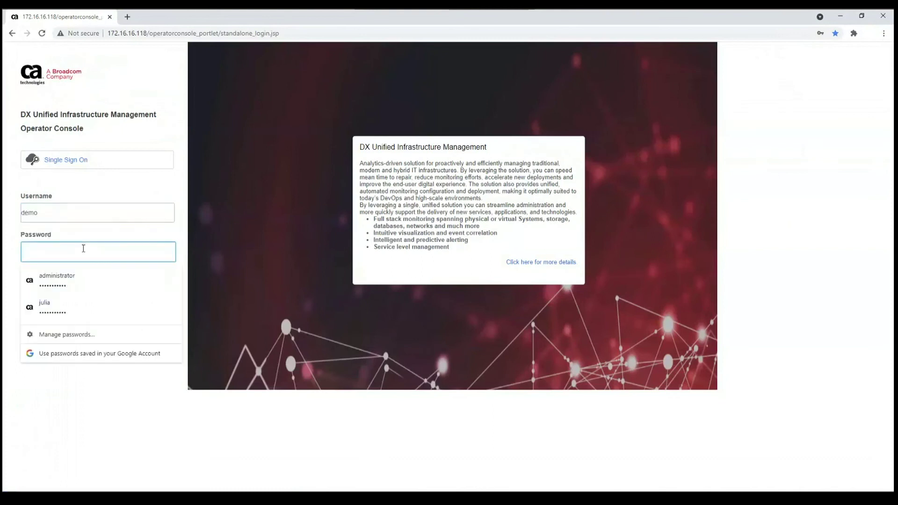
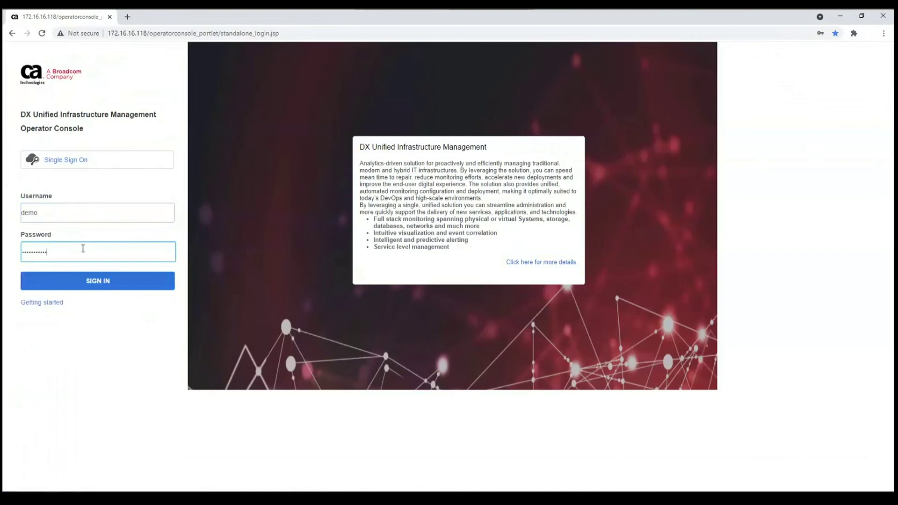
key("Return")
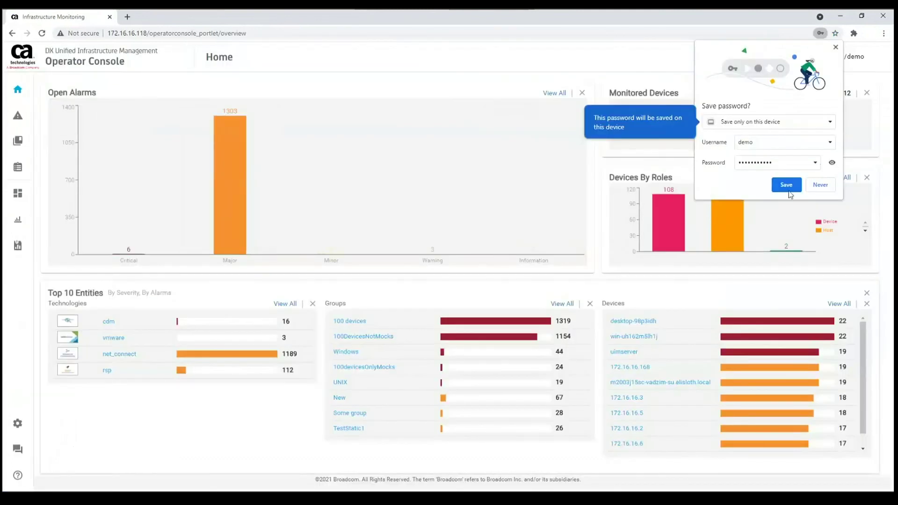
left_click(787, 190)
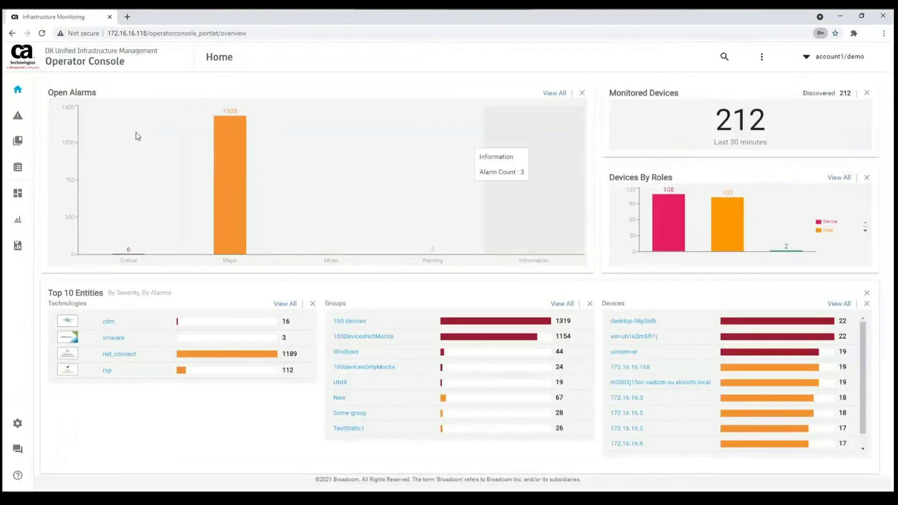
Step: Add the Probe column to the demo user's alarm table
left_click(47, 117)
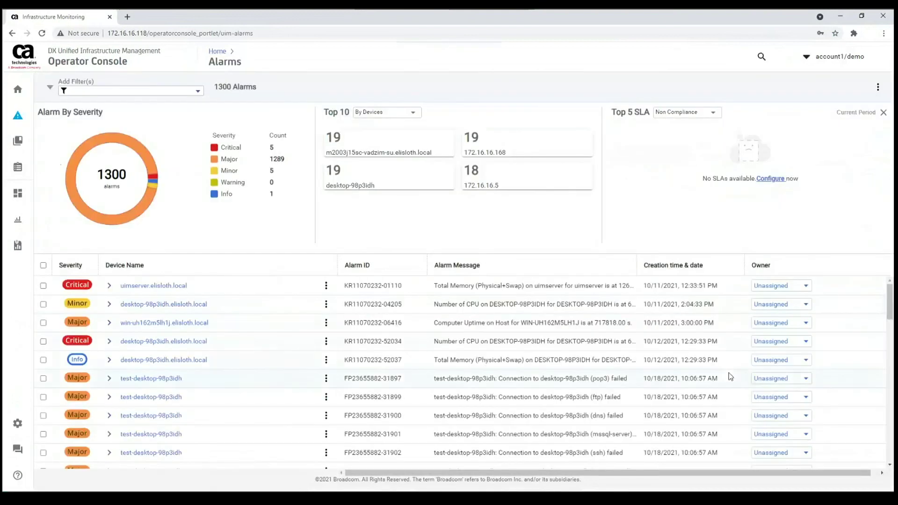
left_click(877, 87)
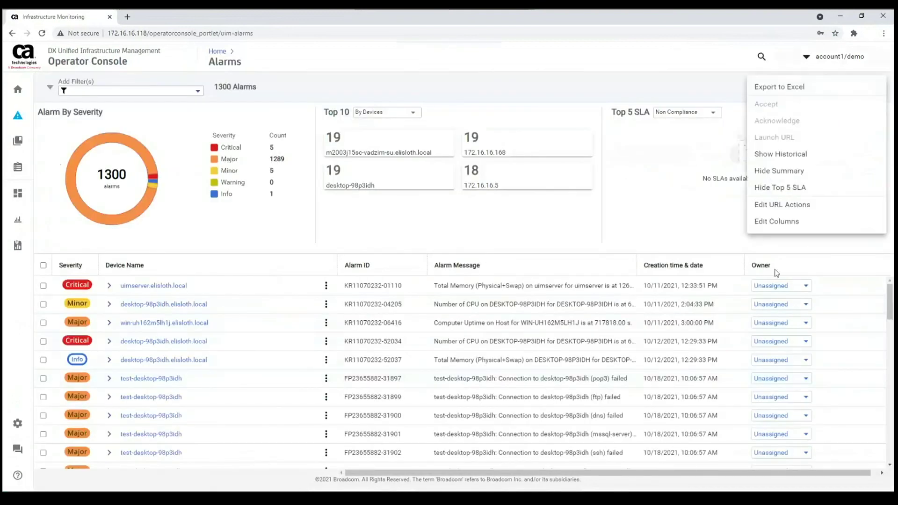
left_click(786, 221)
scroll(807, 146, "down", 10)
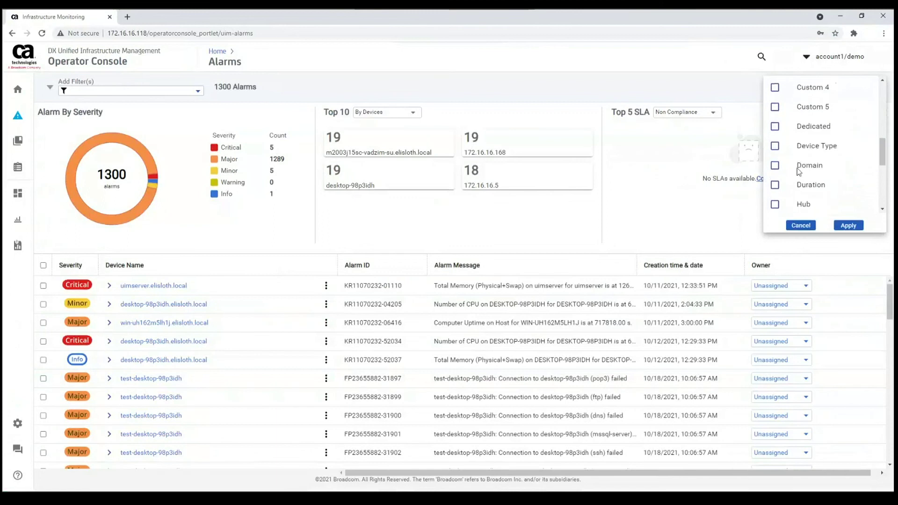
left_click(775, 121)
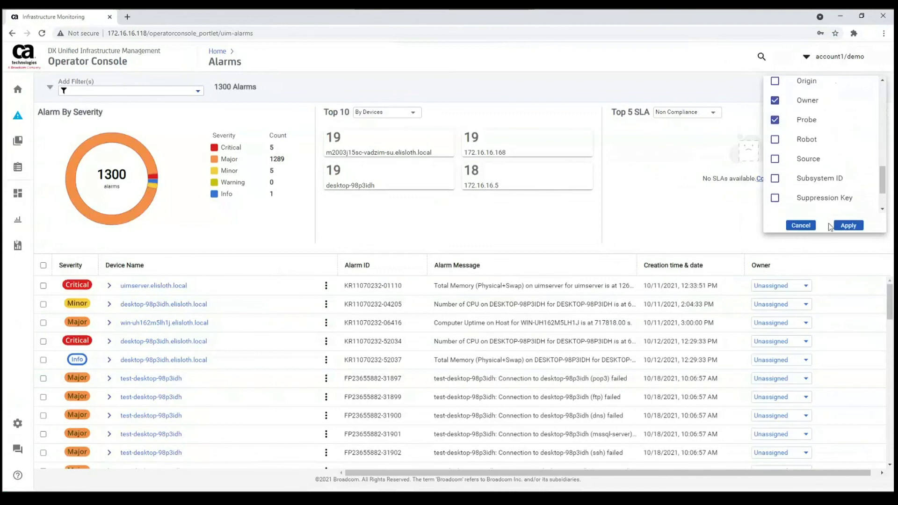
left_click(846, 225)
Step: Review the 1300 alarms, cdm ones still included, then sign out the demo user
scroll(674, 370, "down", 3)
scroll(682, 358, "down", 3)
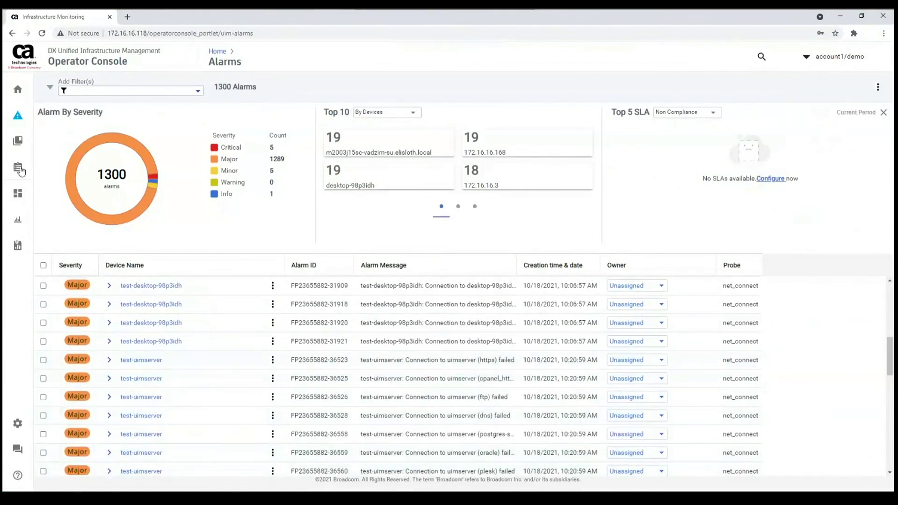
left_click(41, 167)
left_click(61, 117)
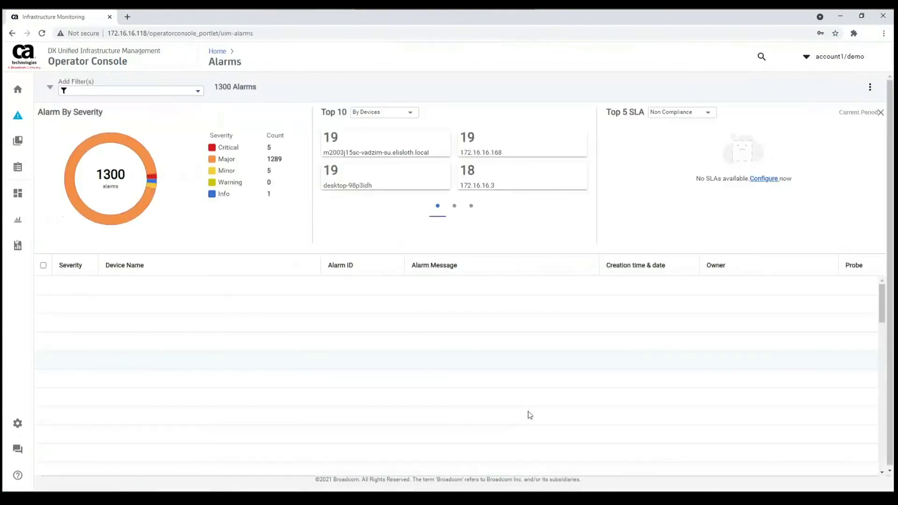
scroll(720, 356, "down", 5)
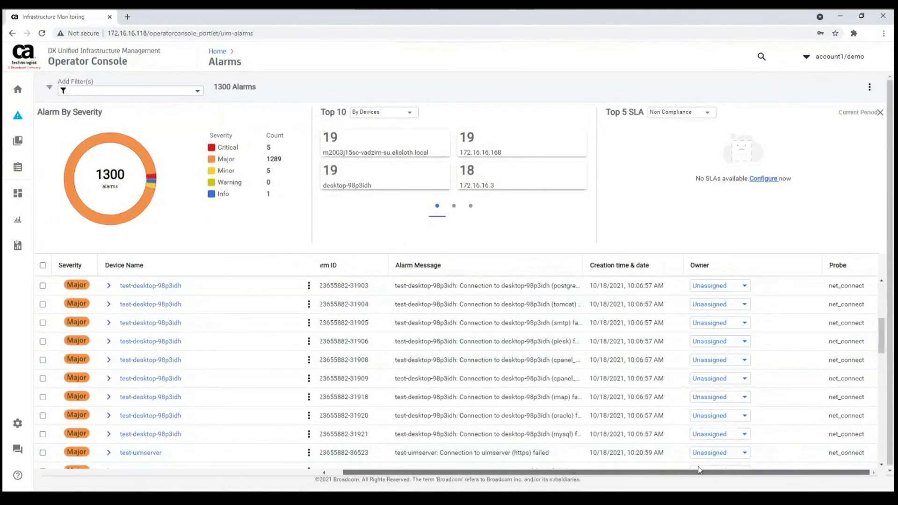
scroll(602, 418, "up", 2)
scroll(631, 422, "down", 2)
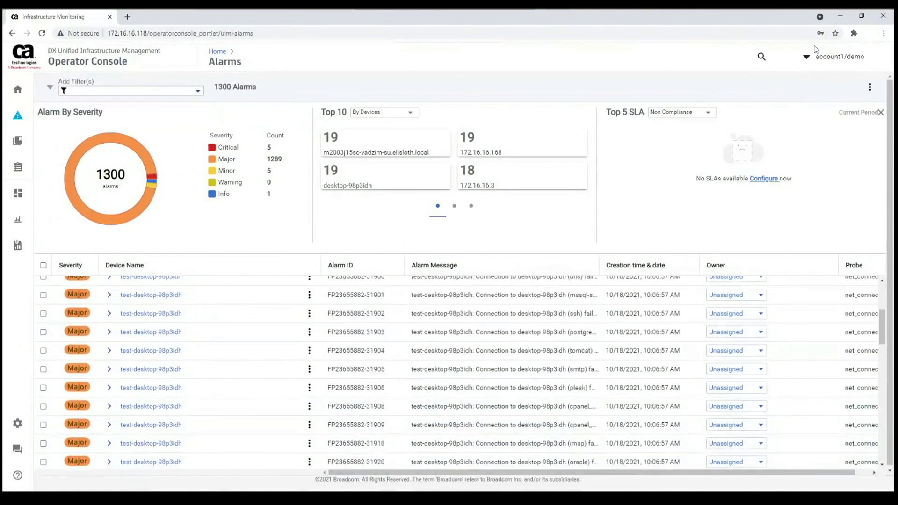
left_click(817, 59)
left_click(800, 96)
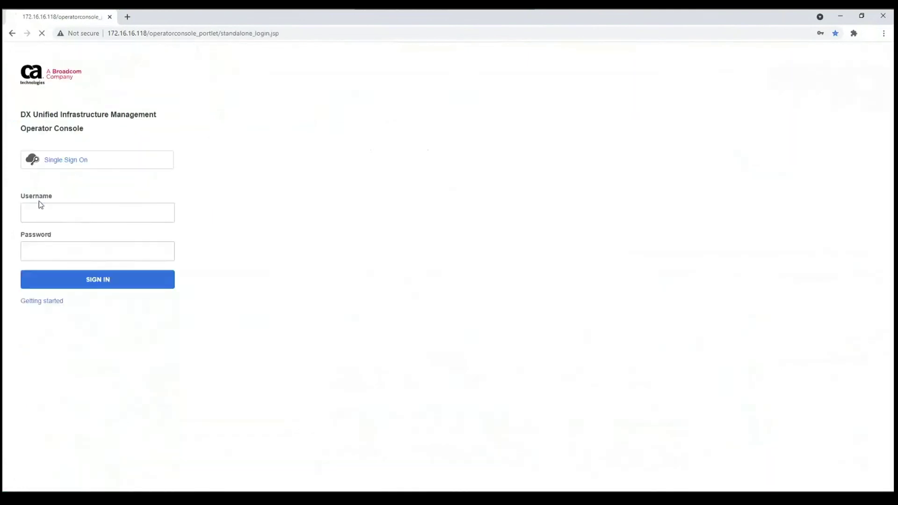
Step: Sign in as administrator and change the demo user's ACL to Administrator
left_click(39, 213)
left_click(66, 269)
left_click(79, 284)
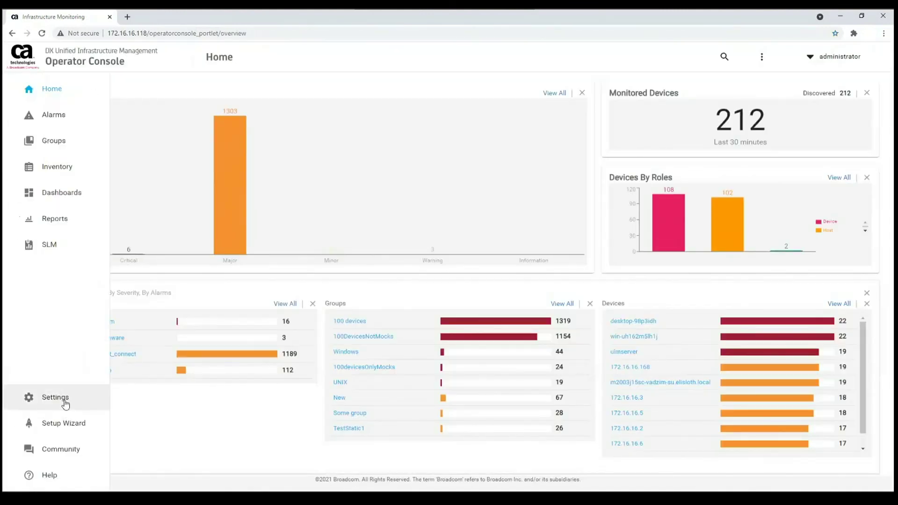
left_click(55, 398)
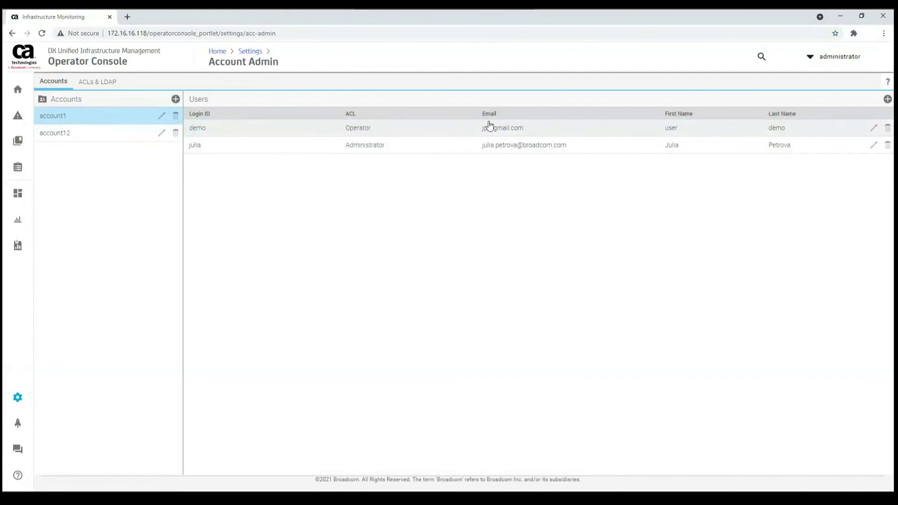
left_click(873, 128)
left_click(227, 171)
left_click(220, 186)
left_click(872, 465)
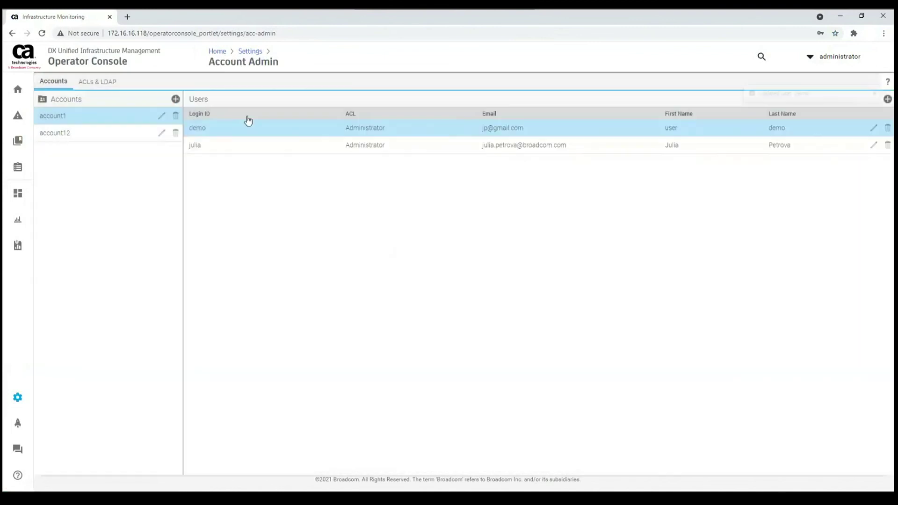
Step: Add a new negated 'not' condition to the Administrator ACL's alarm filter
left_click(103, 83)
left_click(236, 117)
left_click(542, 136)
left_click(434, 156)
left_click(423, 172)
left_click(416, 156)
left_click(414, 174)
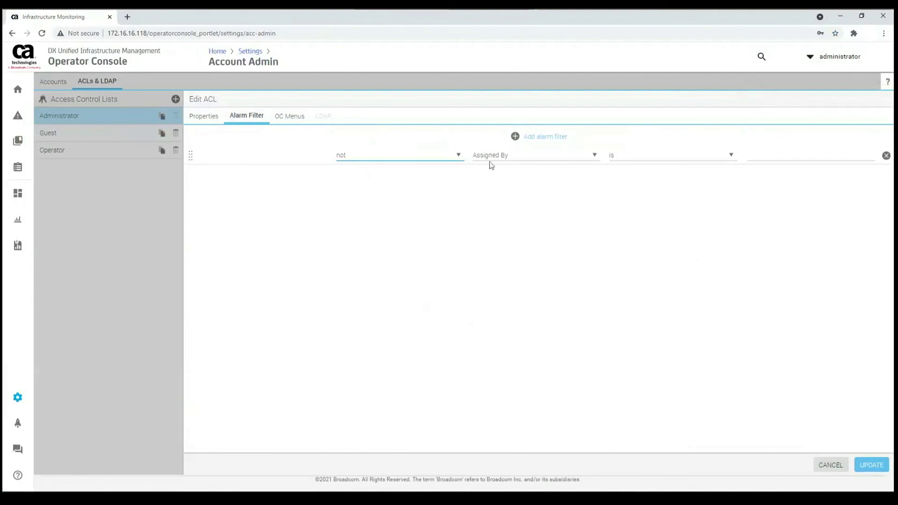
Step: Complete the condition as Probe is cdm and update the Administrator ACL
left_click(500, 156)
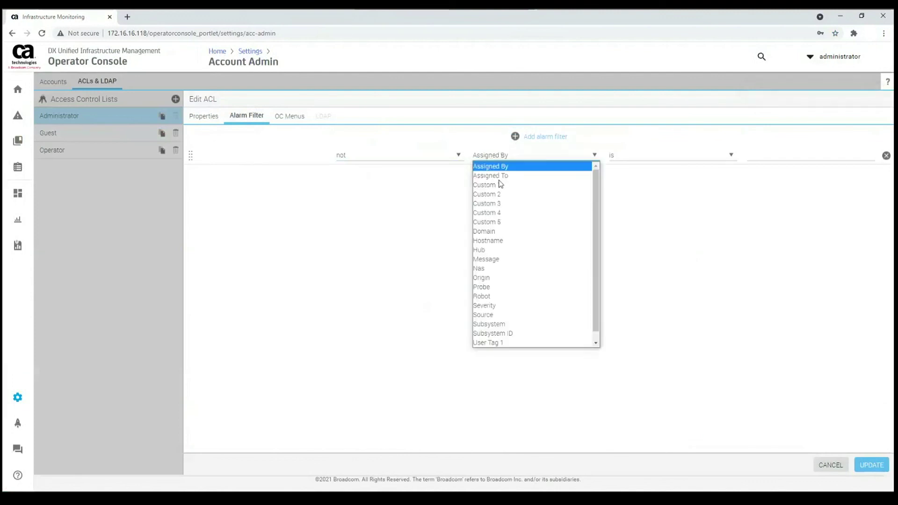
left_click(500, 287)
left_click(633, 157)
left_click(627, 166)
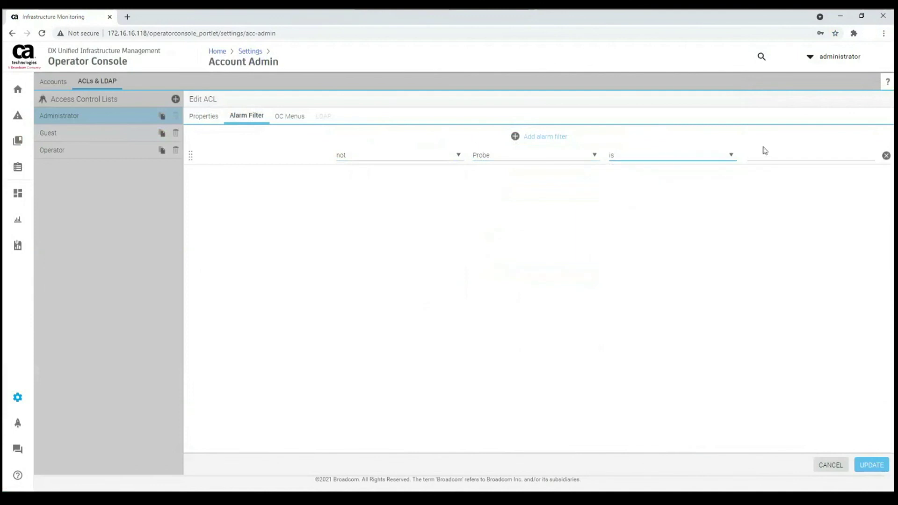
left_click(765, 157)
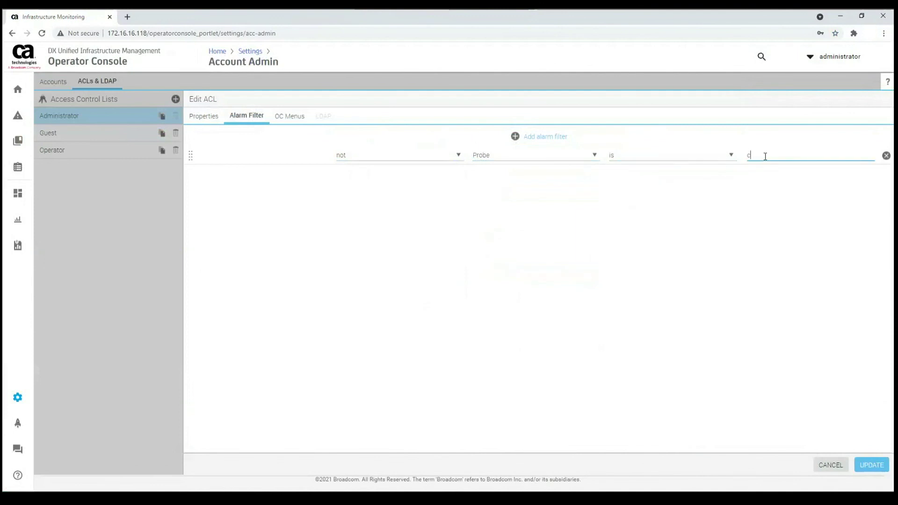
left_click(868, 463)
left_click(60, 83)
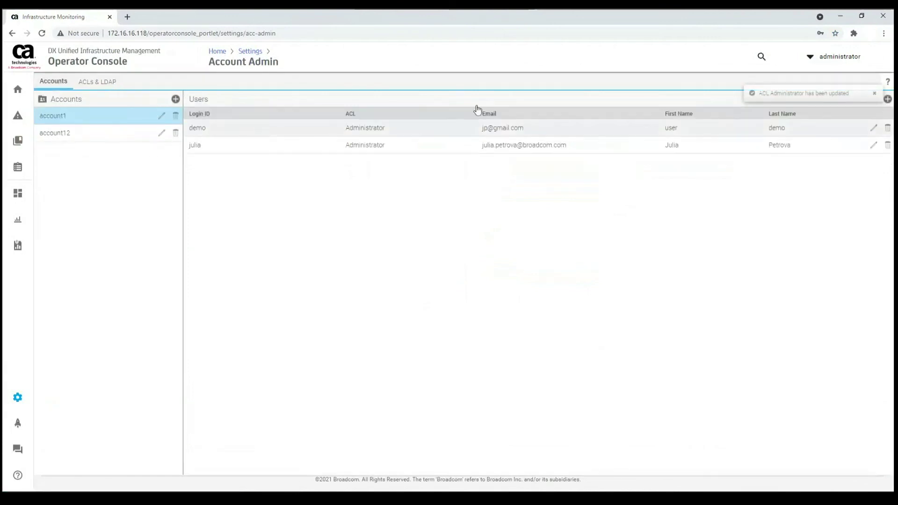
left_click(829, 58)
Step: Sign in with the saved demo login and open the demo user's alarm list
left_click(801, 62)
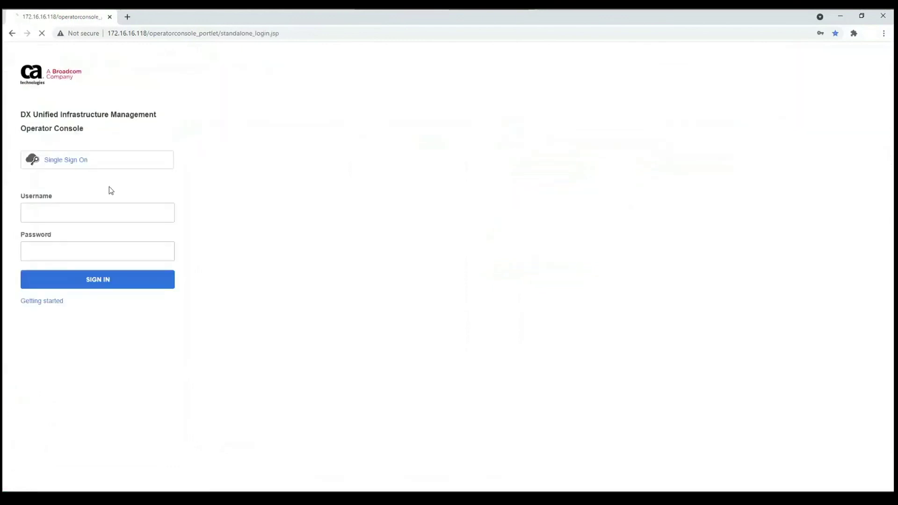
left_click(68, 272)
left_click(106, 283)
left_click(38, 121)
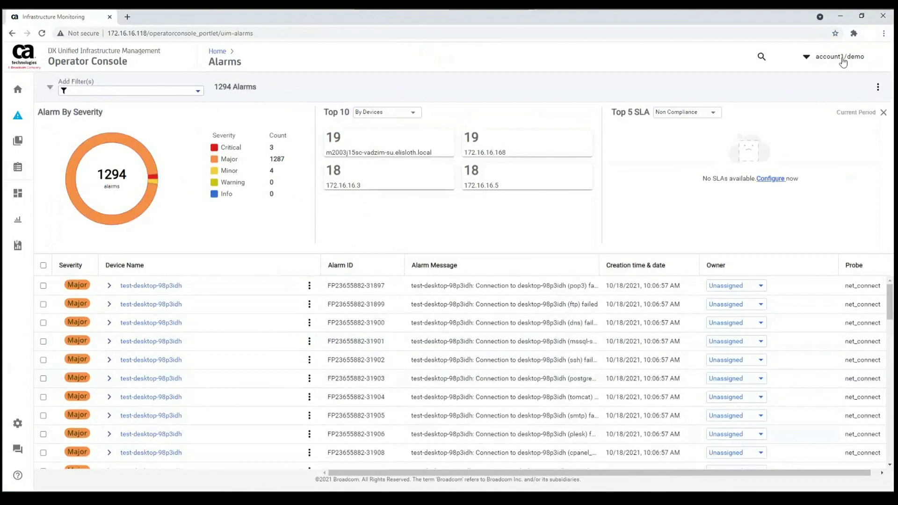
scroll(773, 360, "down", 10)
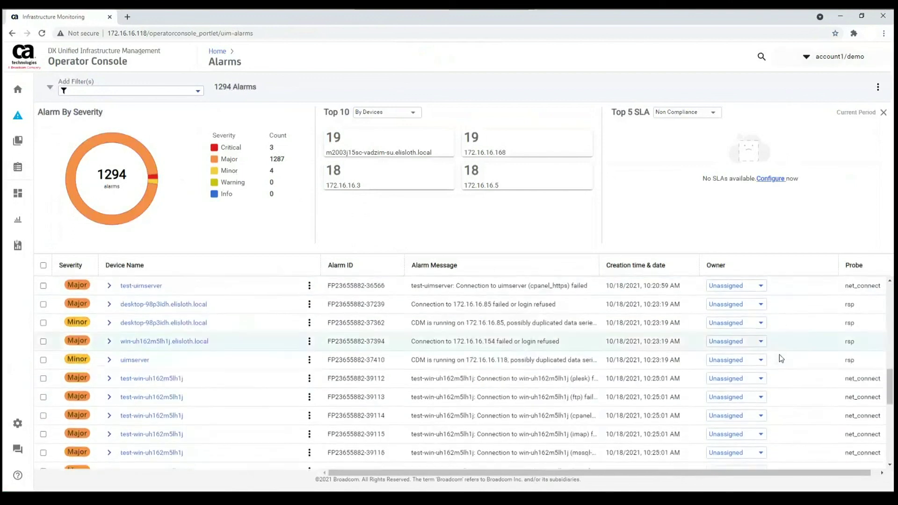
scroll(786, 348, "up", 3)
scroll(795, 353, "up", 8)
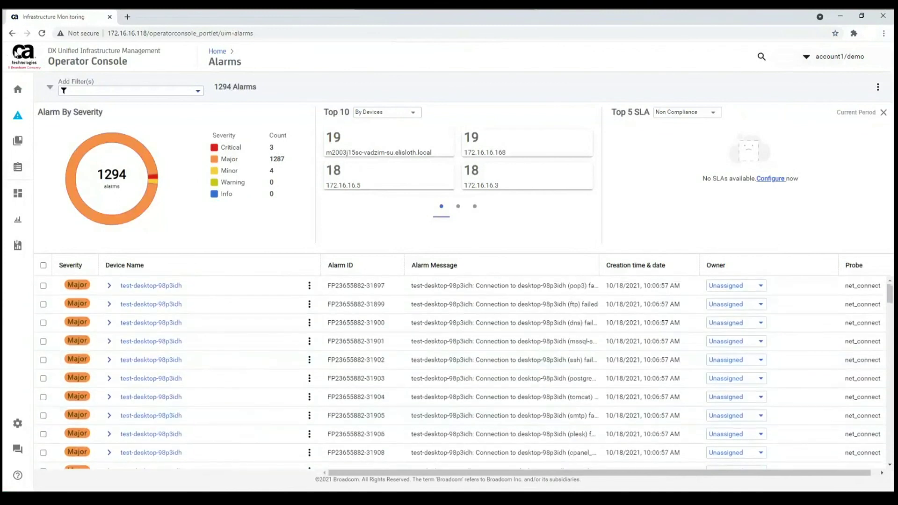
Step: Filter alarms by Probe equals cdm, confirm 0 alarms, remove the filter, and sign out
left_click(141, 91)
left_click(95, 107)
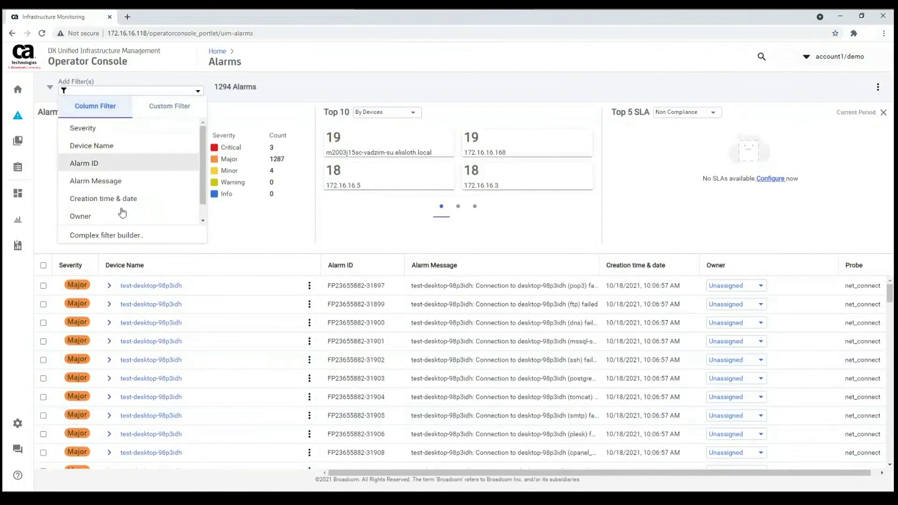
scroll(120, 206, "down", 1)
left_click(103, 218)
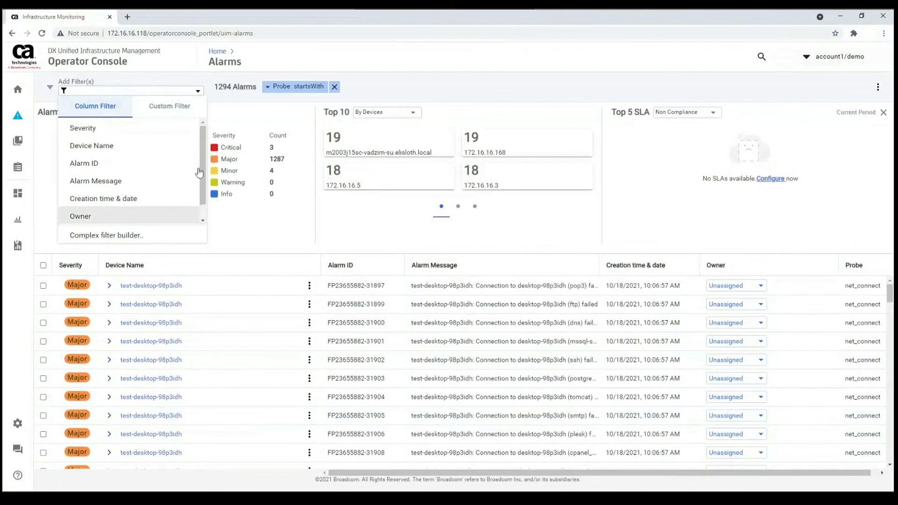
left_click(303, 89)
left_click(278, 165)
left_click(305, 218)
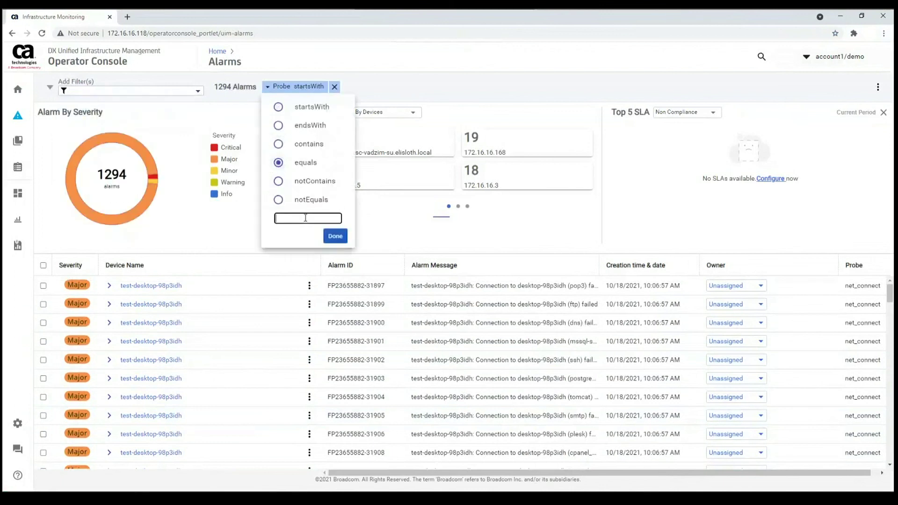
left_click(343, 235)
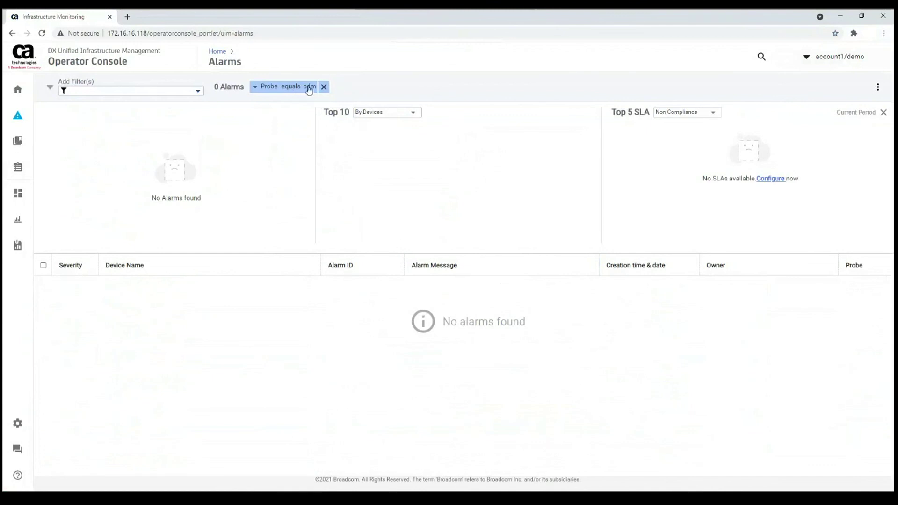
left_click(325, 87)
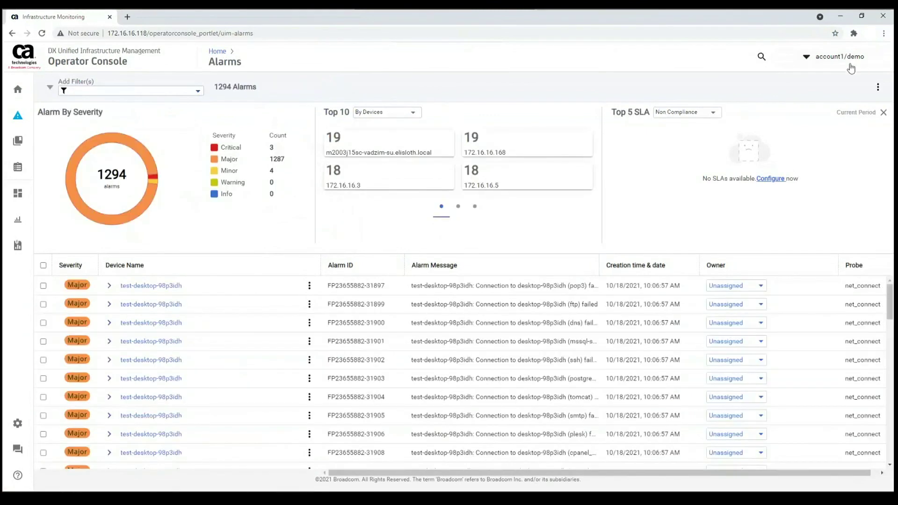
left_click(807, 59)
left_click(785, 99)
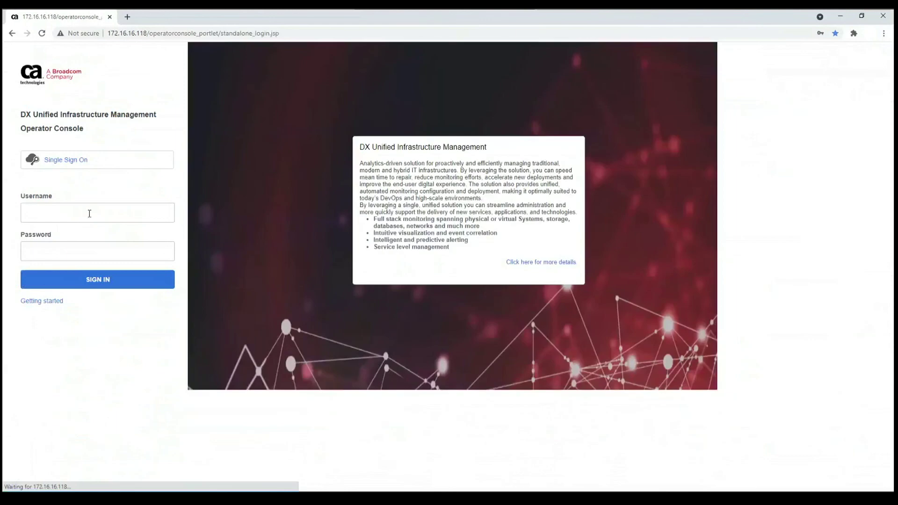
Step: Sign in with the saved administrator login and view Alarms, listing 1322 alarms
left_click(93, 213)
left_click(94, 271)
left_click(127, 282)
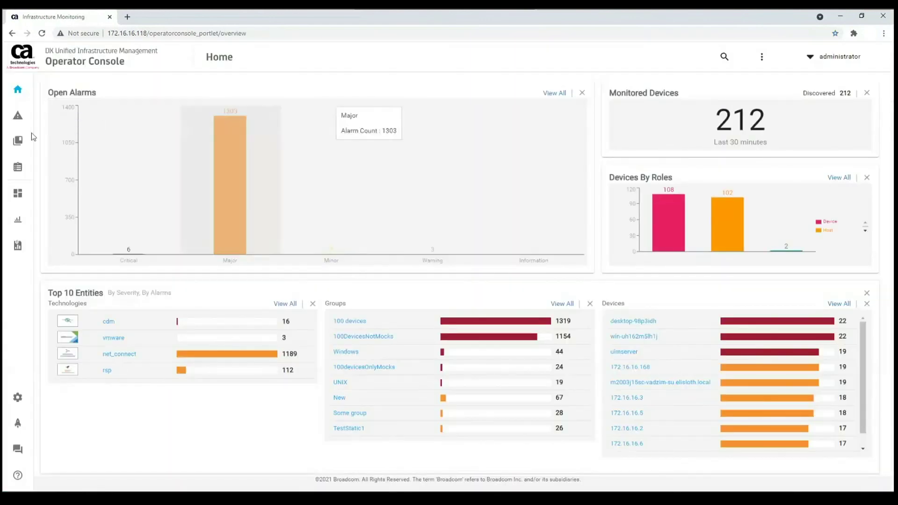
left_click(64, 115)
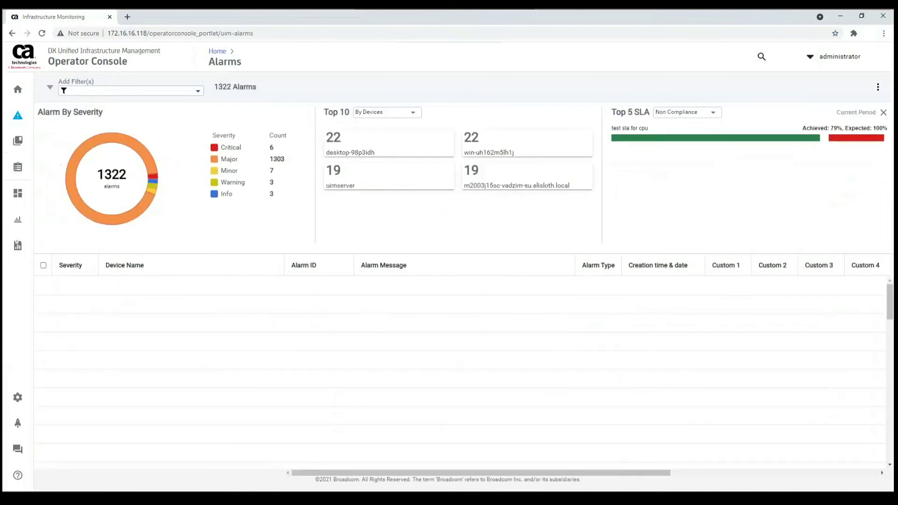